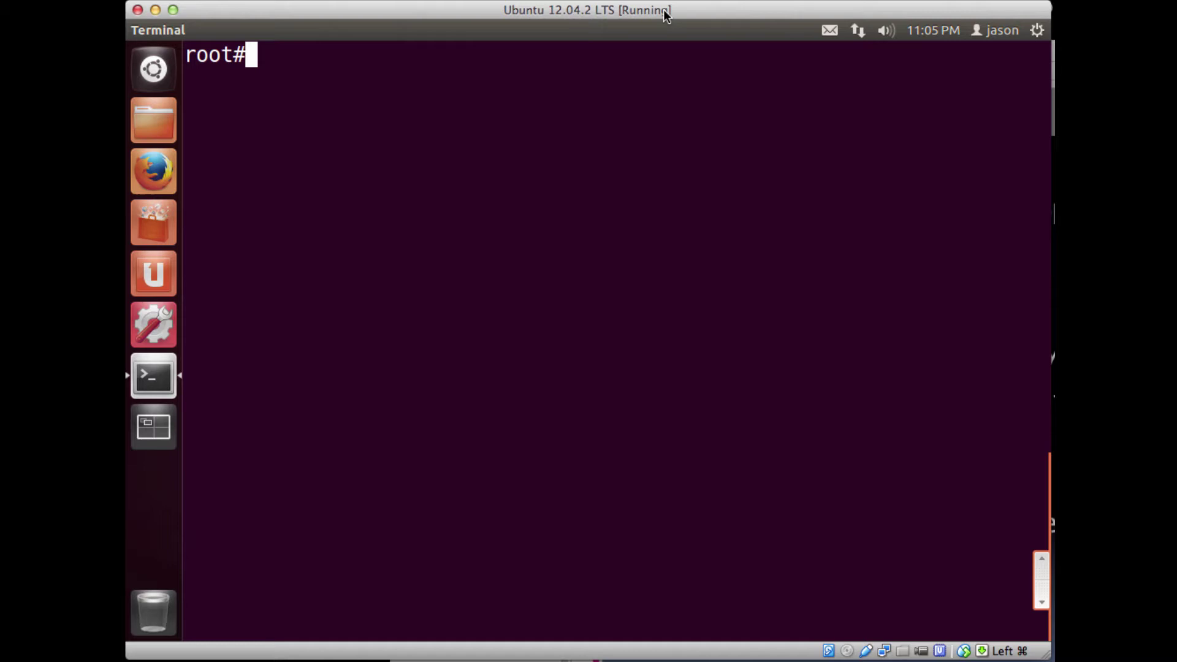
type("fd")
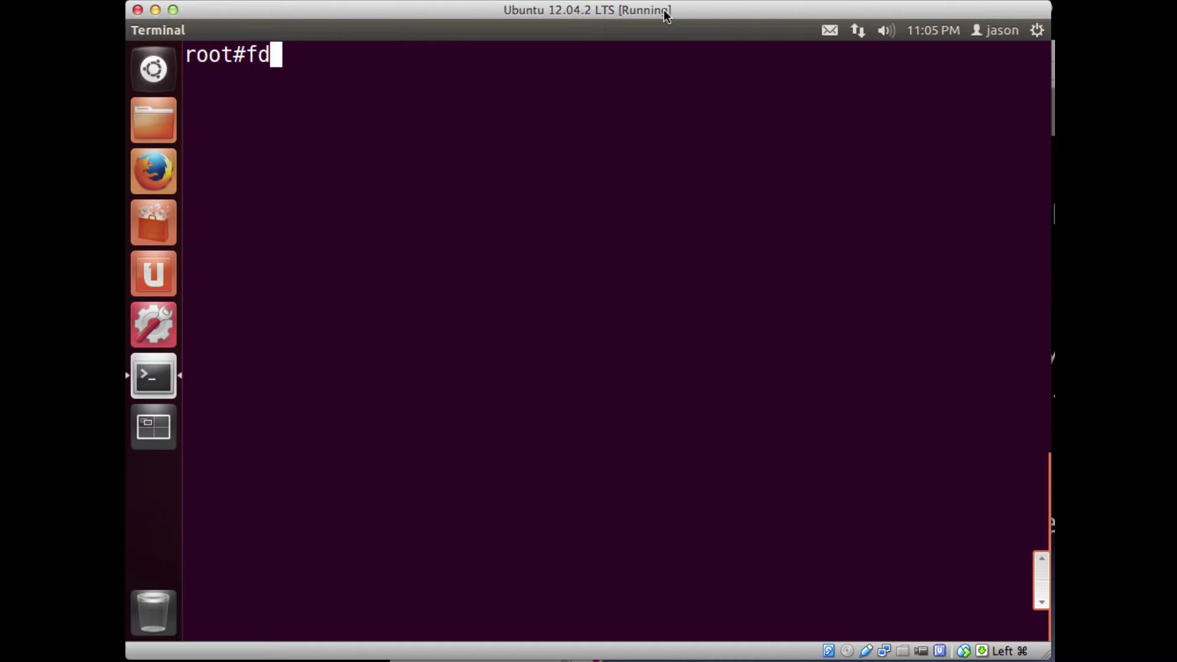
type("isk -")
type("l")
- List all disks with fdisk -l, highlighting sda's partitions and sdb's 68 MB no-partition-table notice
key("Return")
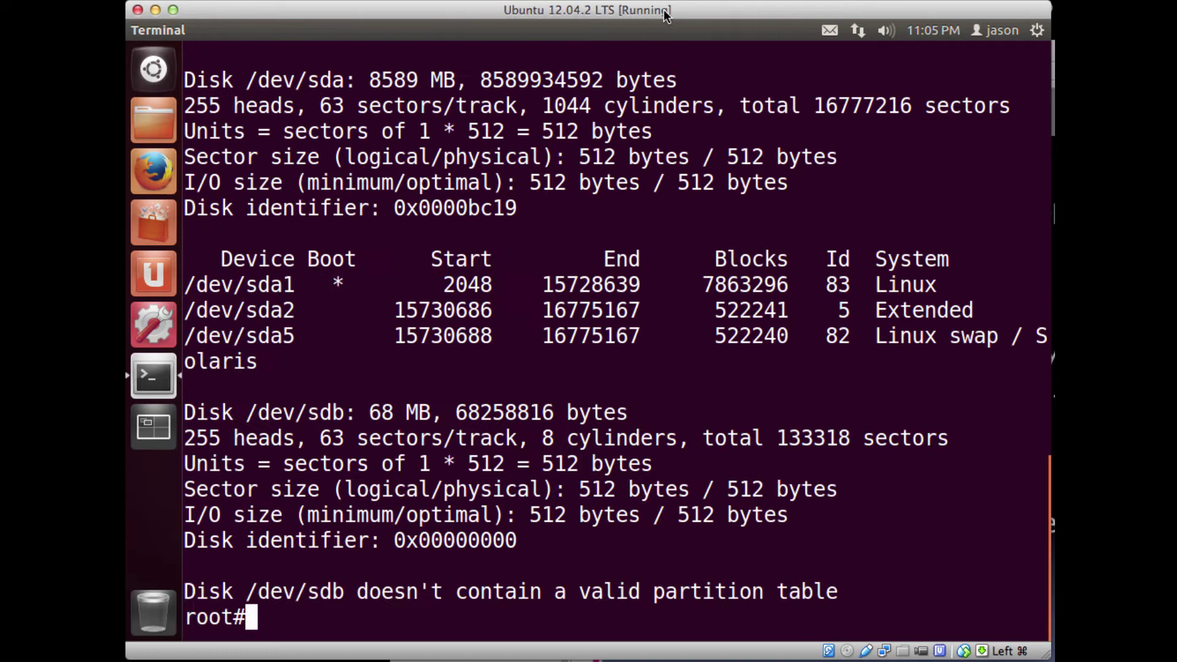
scroll(357, 384, "up", 3)
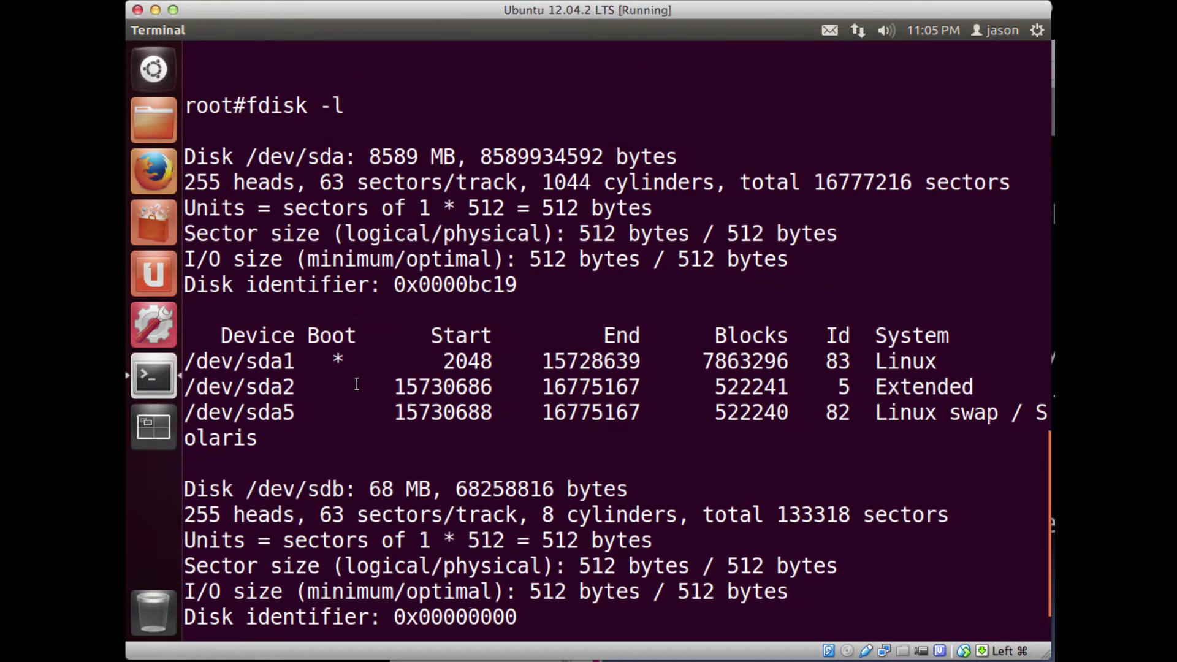
scroll(354, 382, "down", 1)
scroll(315, 345, "down", 1)
scroll(316, 345, "down", 3)
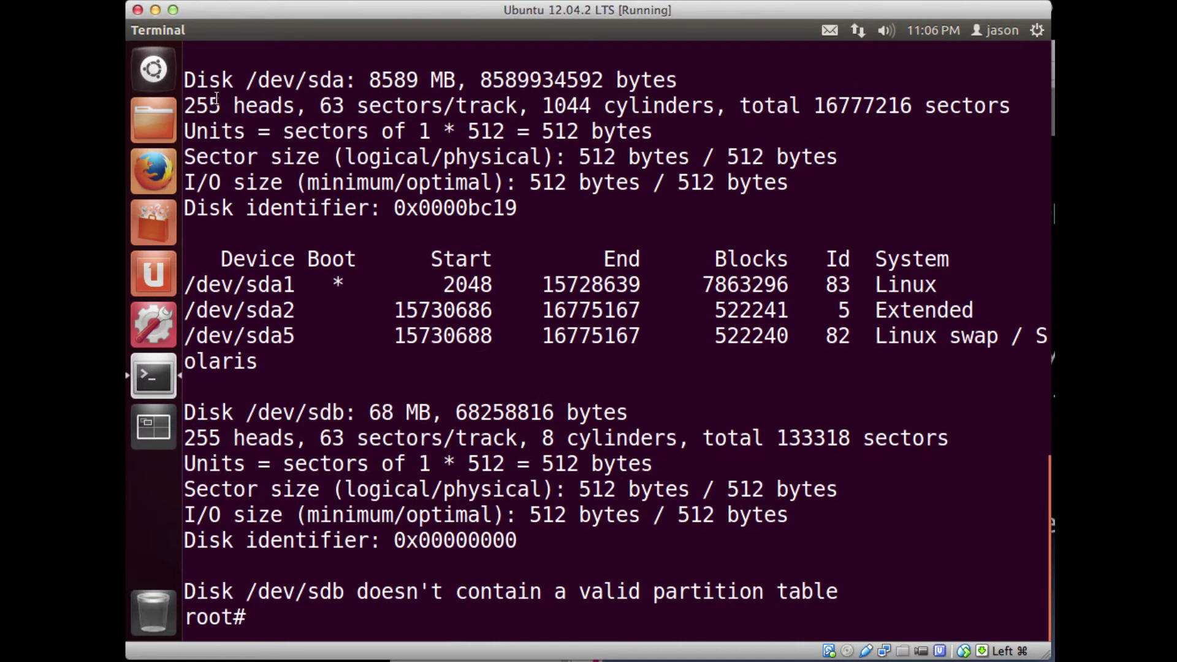
mouse_move(210, 80)
left_mouse_down()
mouse_move(355, 81)
mouse_move(368, 144)
mouse_move(486, 246)
left_mouse_up()
left_click(487, 246)
mouse_move(207, 262)
left_mouse_down()
mouse_move(395, 278)
mouse_move(897, 285)
mouse_move(980, 335)
left_mouse_up()
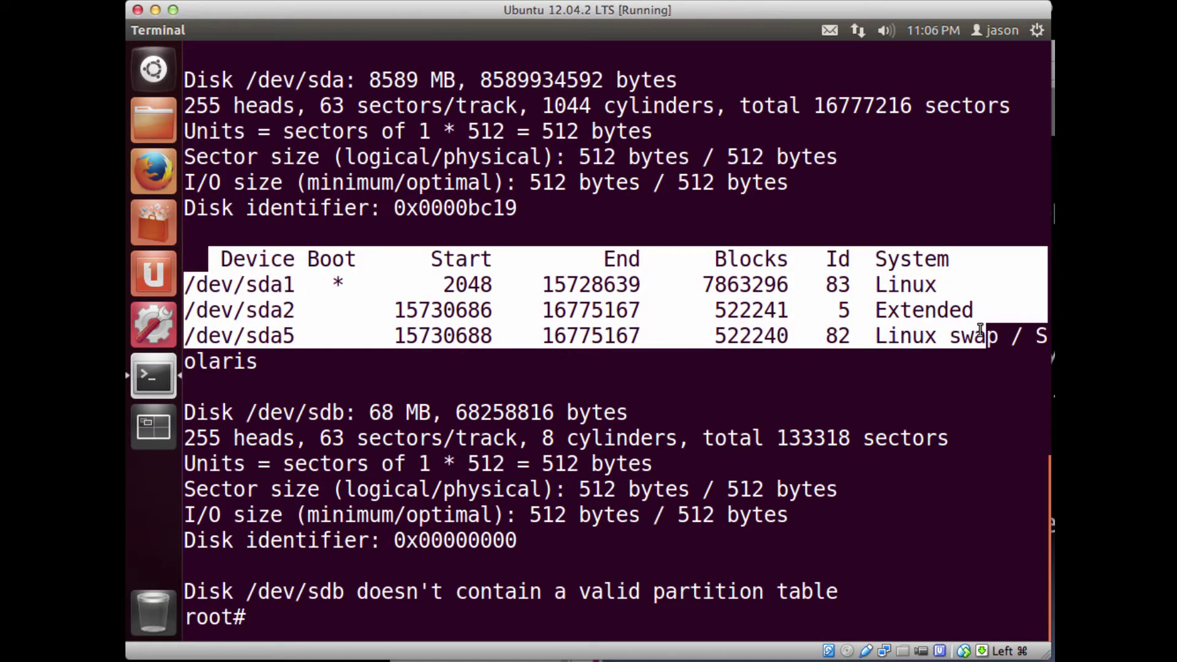
left_click(980, 336)
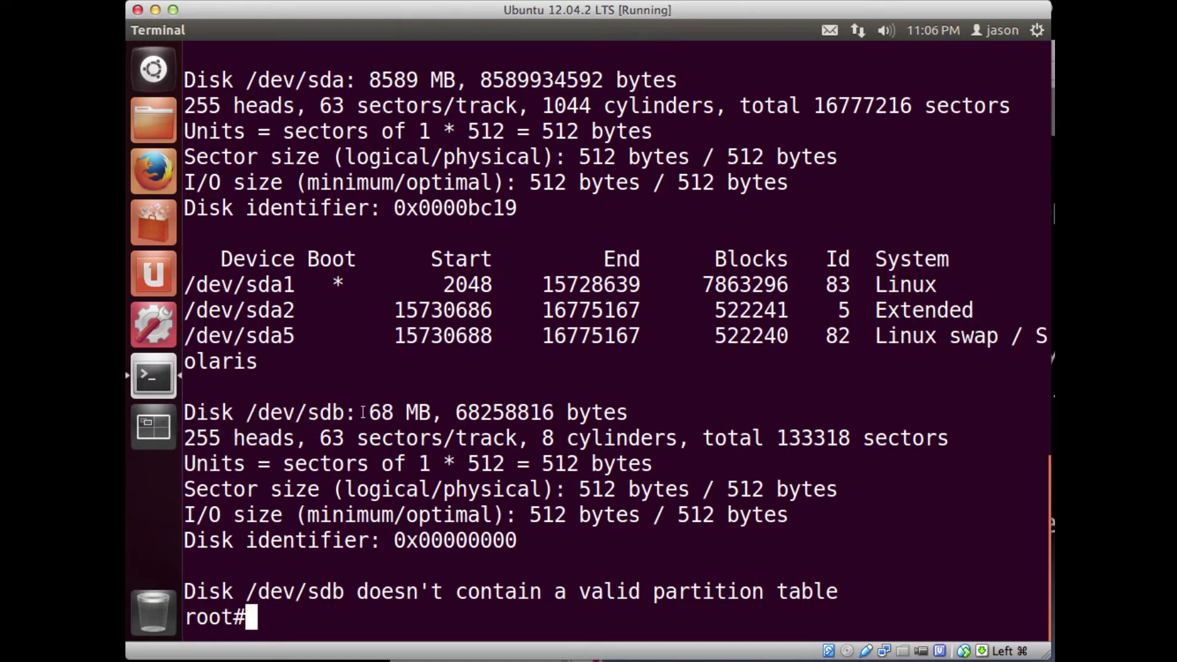
left_click_drag(368, 411, 440, 412)
left_click(440, 412)
left_click_drag(196, 412, 357, 406)
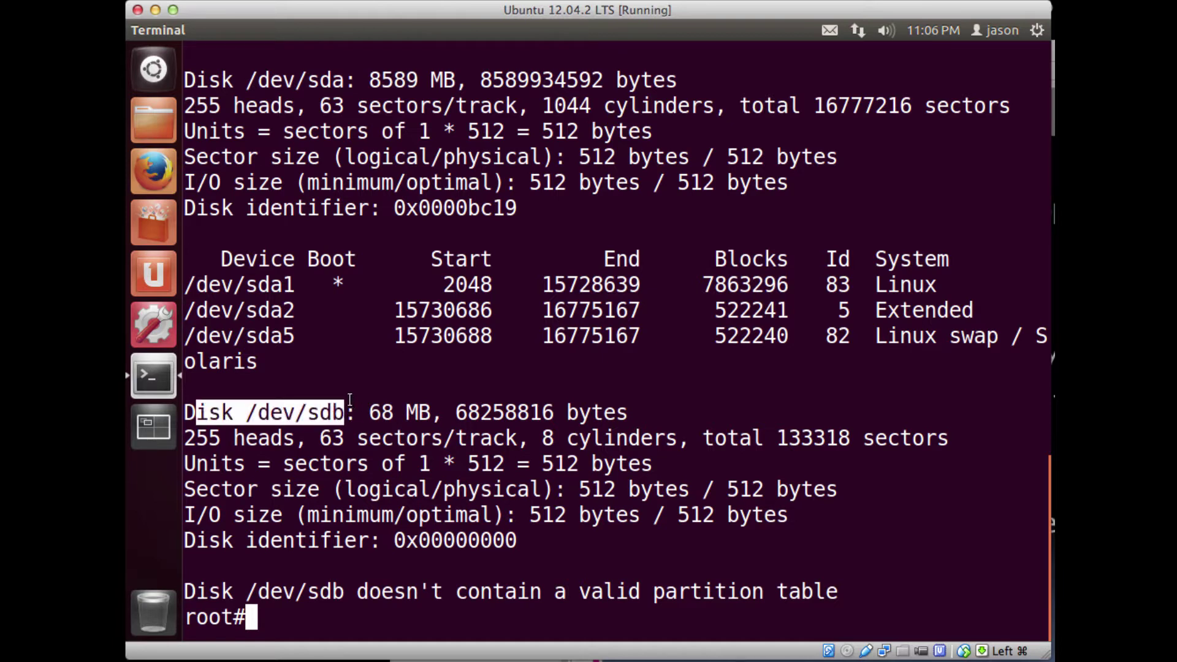
mouse_move(432, 591)
left_mouse_down()
mouse_move(730, 591)
mouse_move(184, 592)
left_mouse_up()
left_click(736, 578)
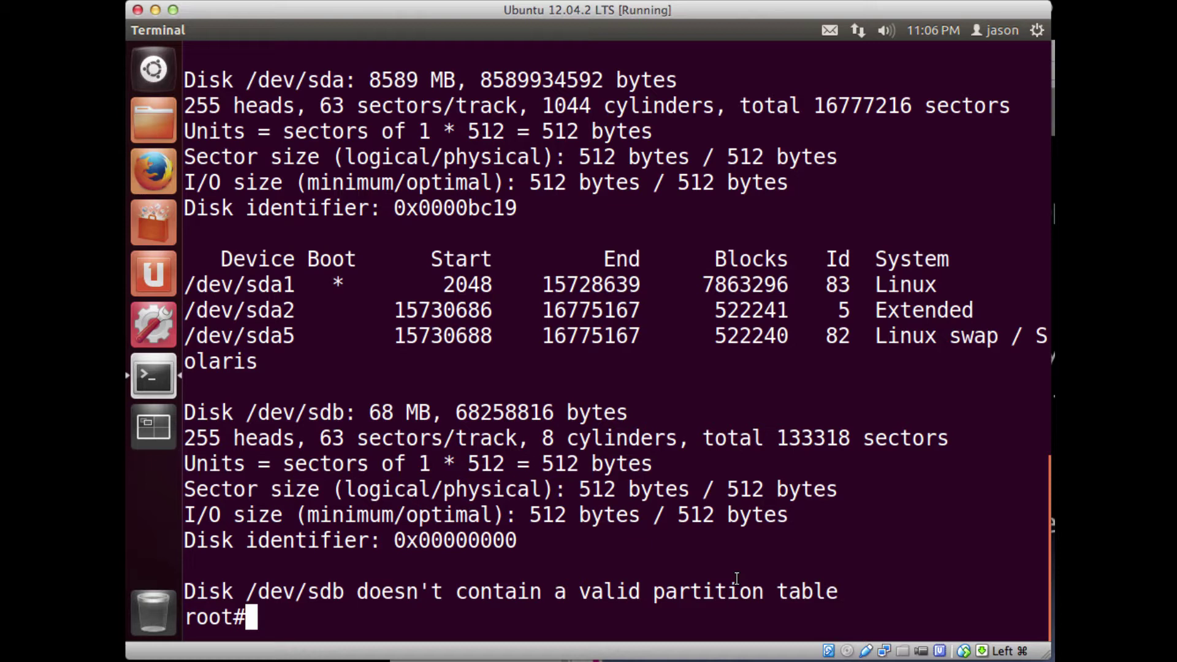
type("clear")
- Clear the screen, list only /dev/sdb with fdisk -l /dev/sdb, then clear again
key("Return")
type("fd")
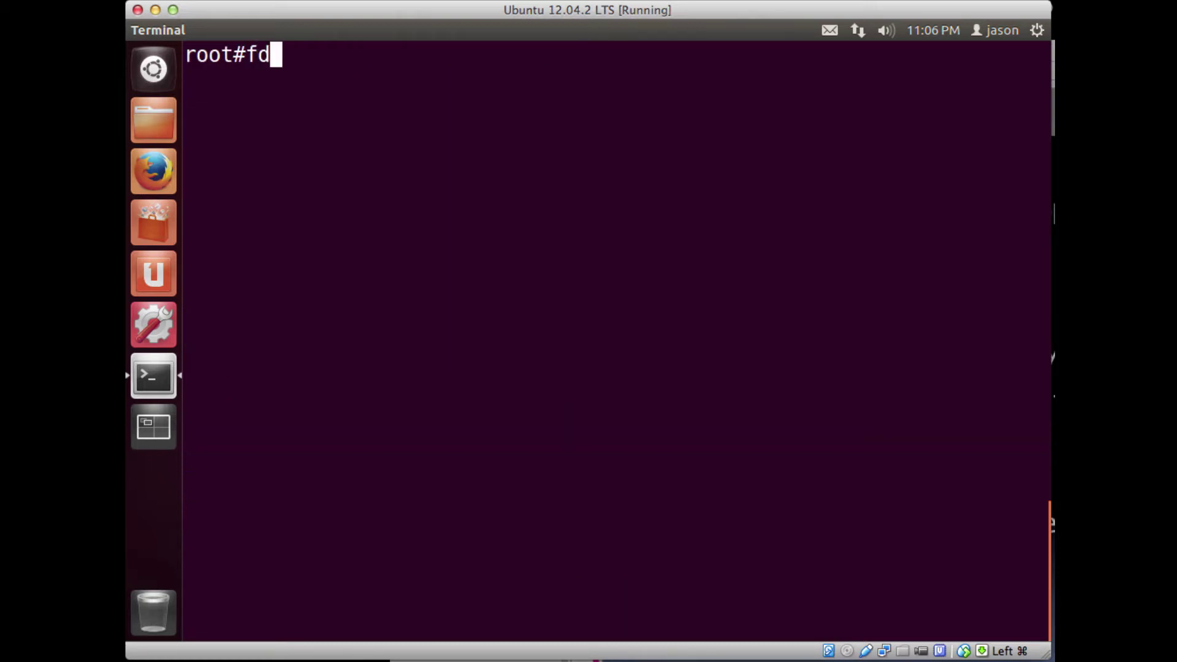
type("isk -l /d")
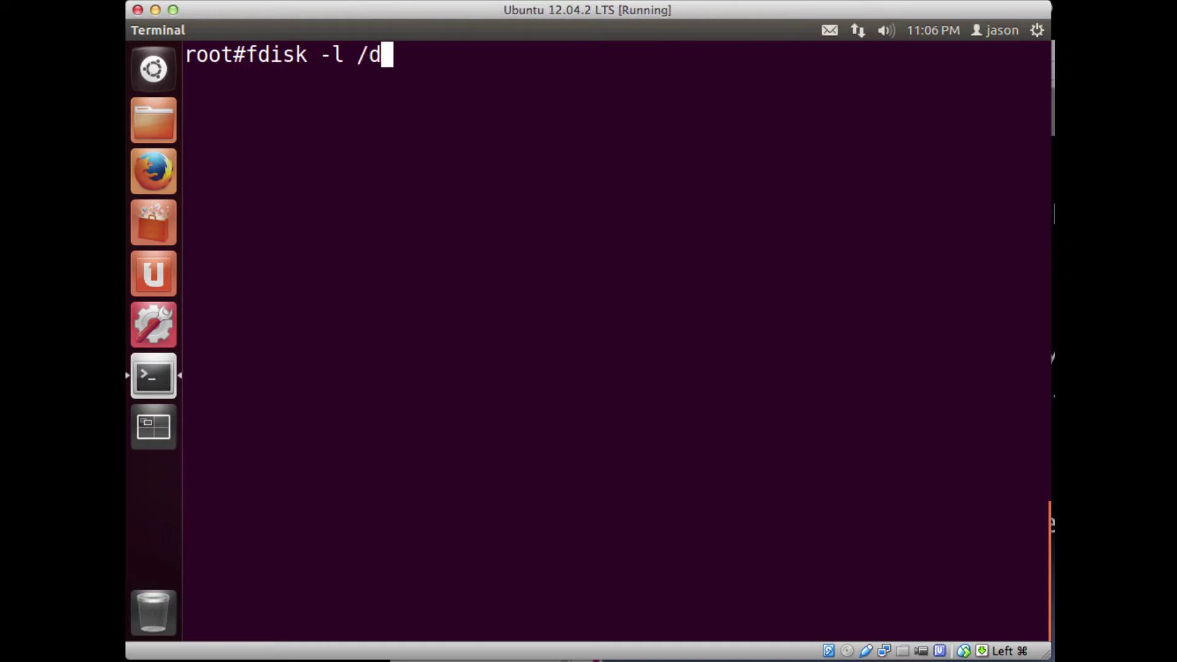
type("ev/sdb")
key("Return")
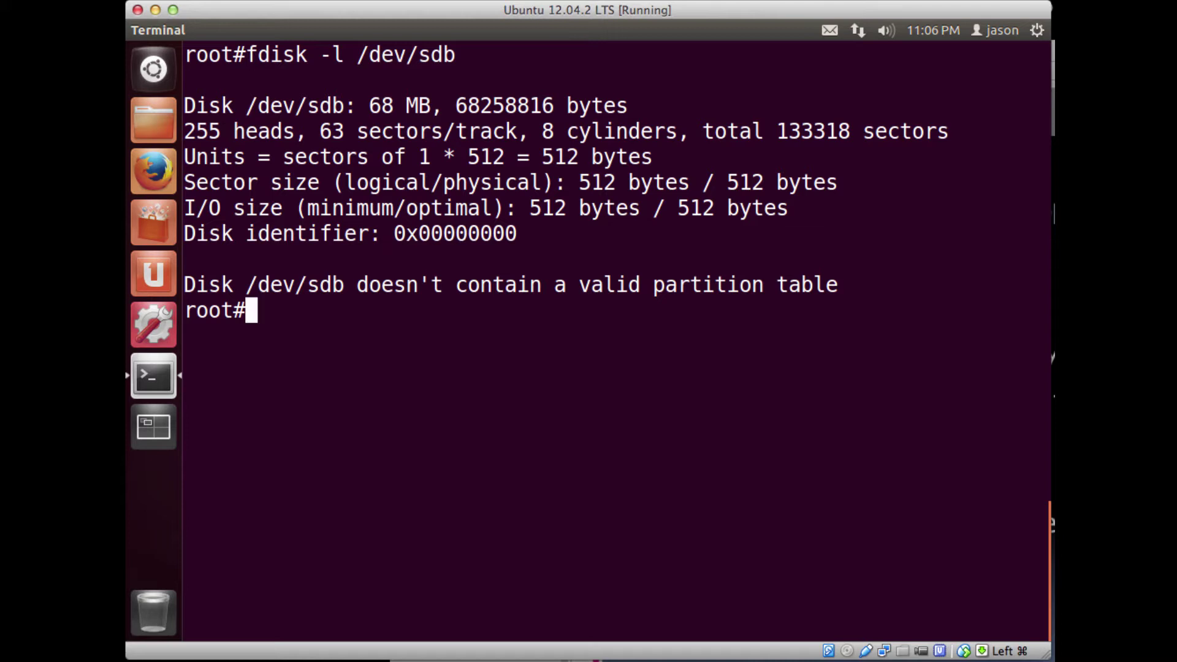
type("clear")
key("Return")
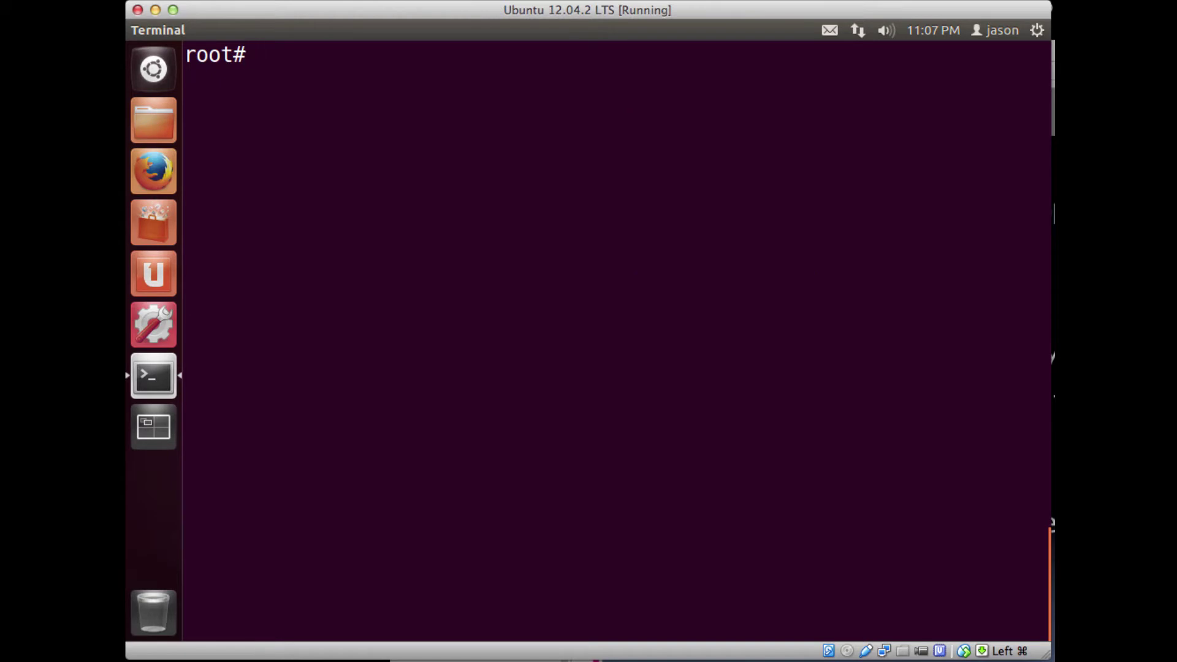
type("fdisk /d")
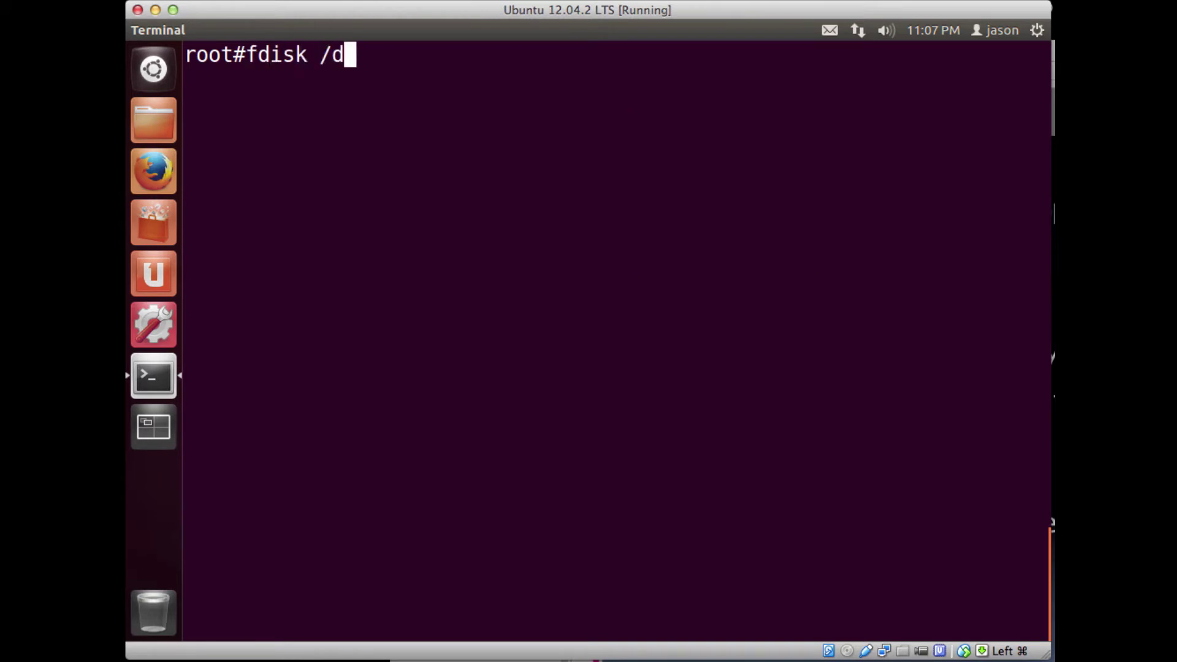
type("ev/sdb")
- Run fdisk /dev/sdb and print its command help menu with m
key("Return")
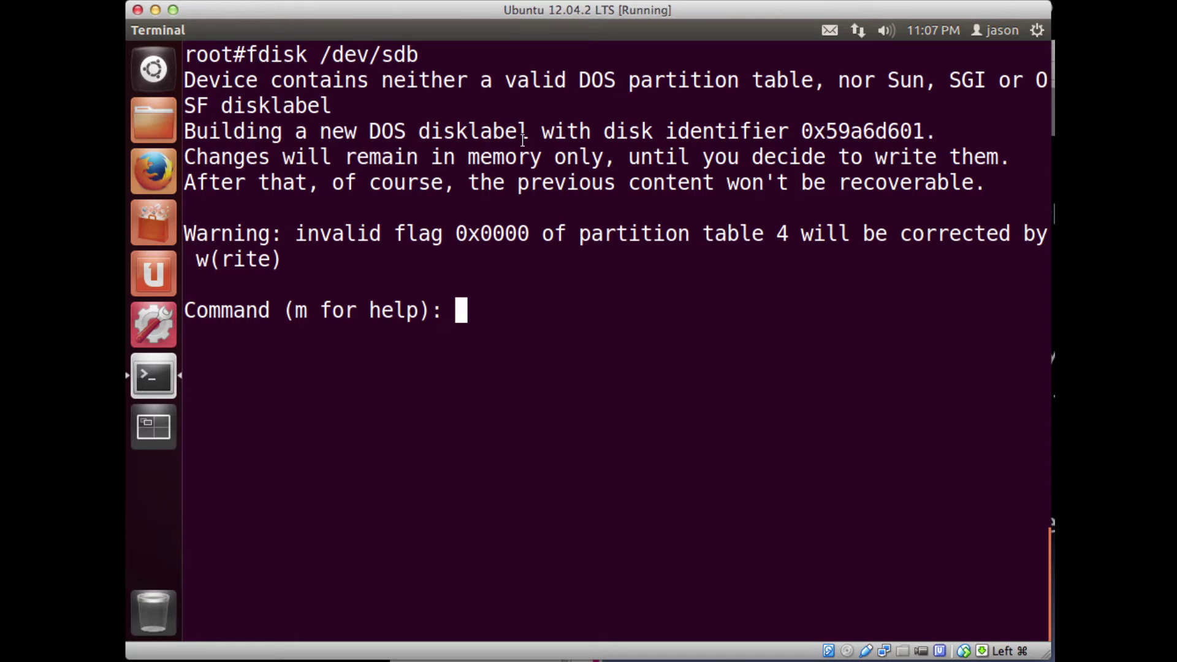
type("m")
key("Return")
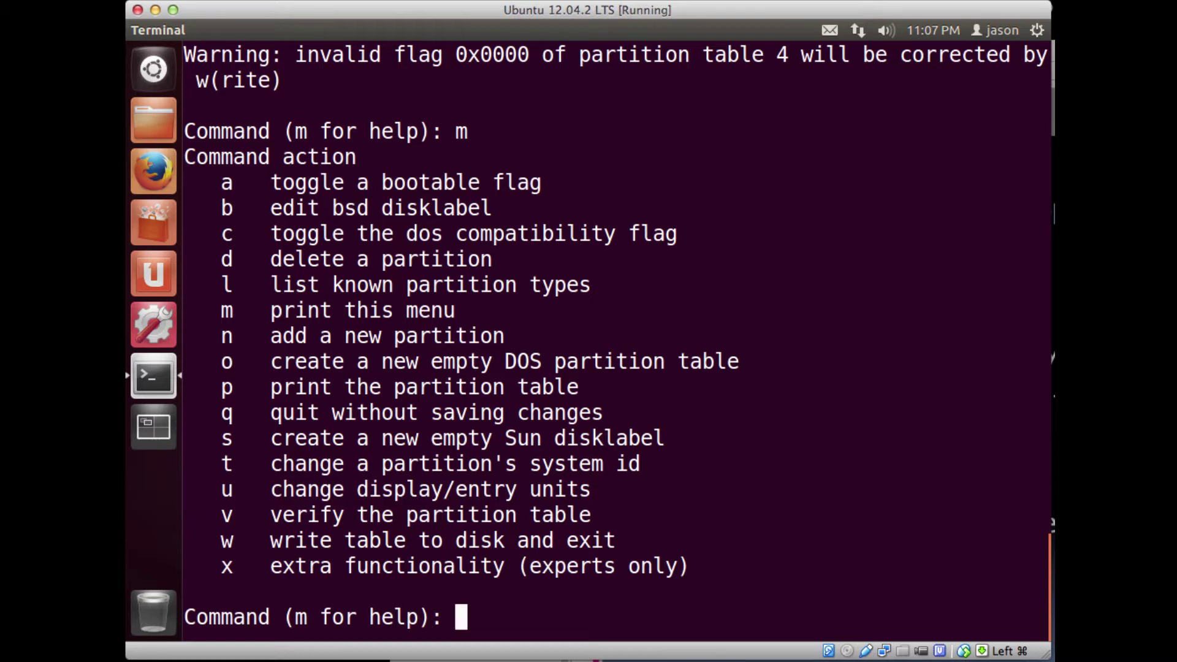
type("n")
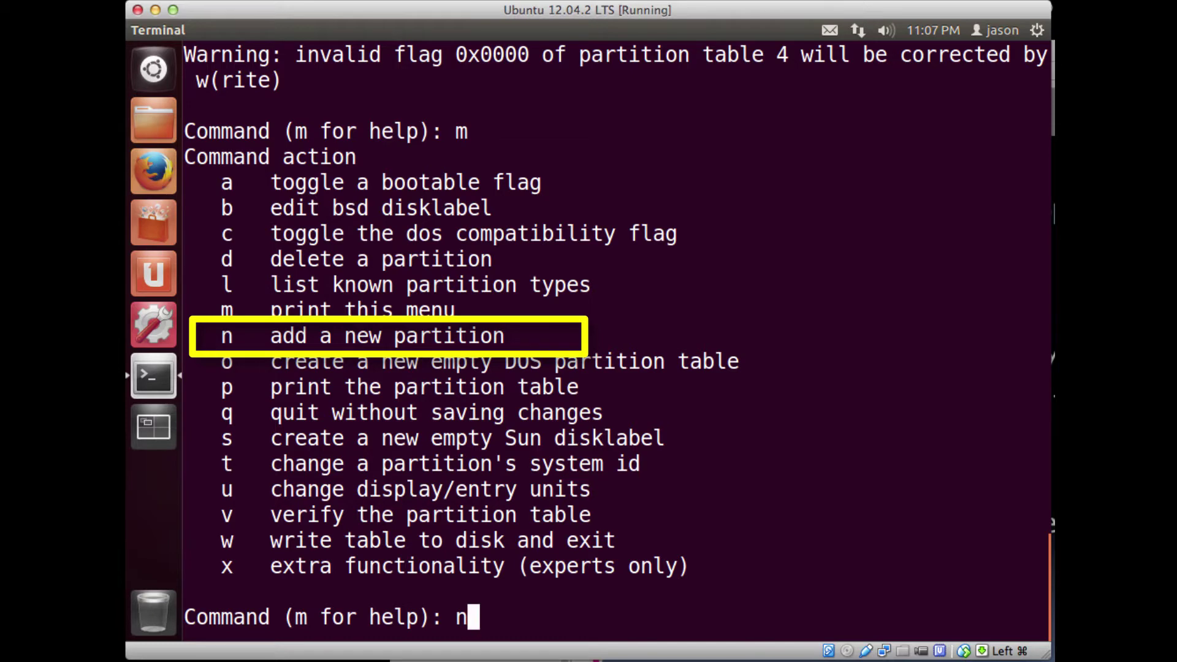
- Create primary partition 1 on /dev/sdb with default sectors 2048 to 133317
key("Return")
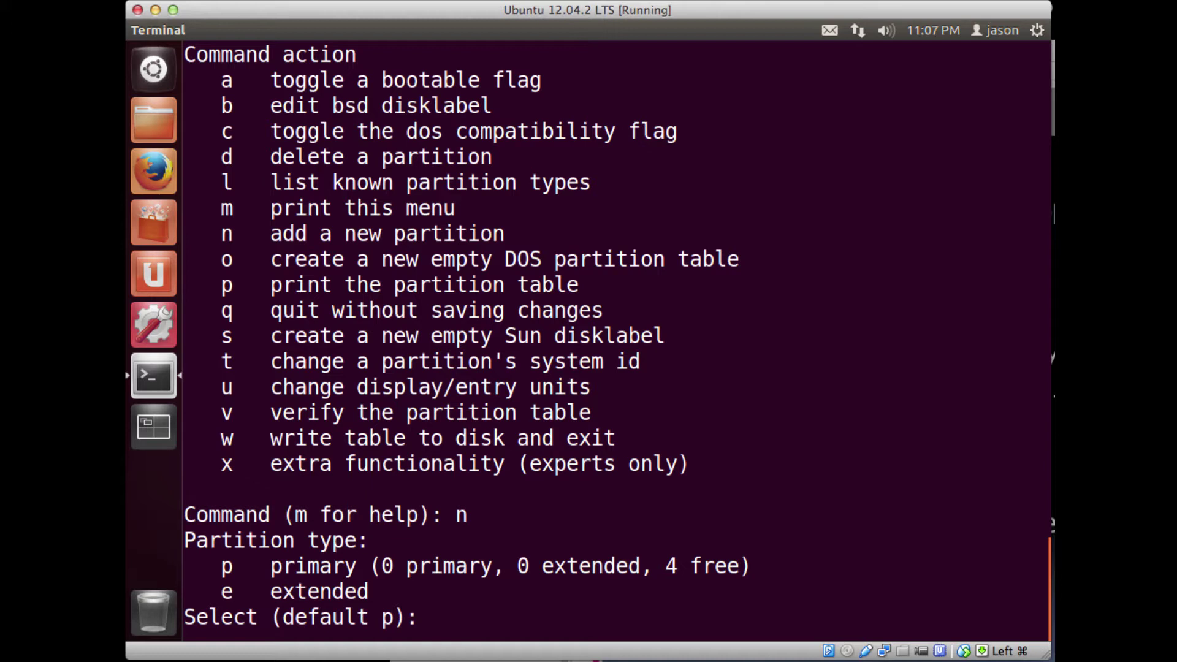
type("p")
key("Return")
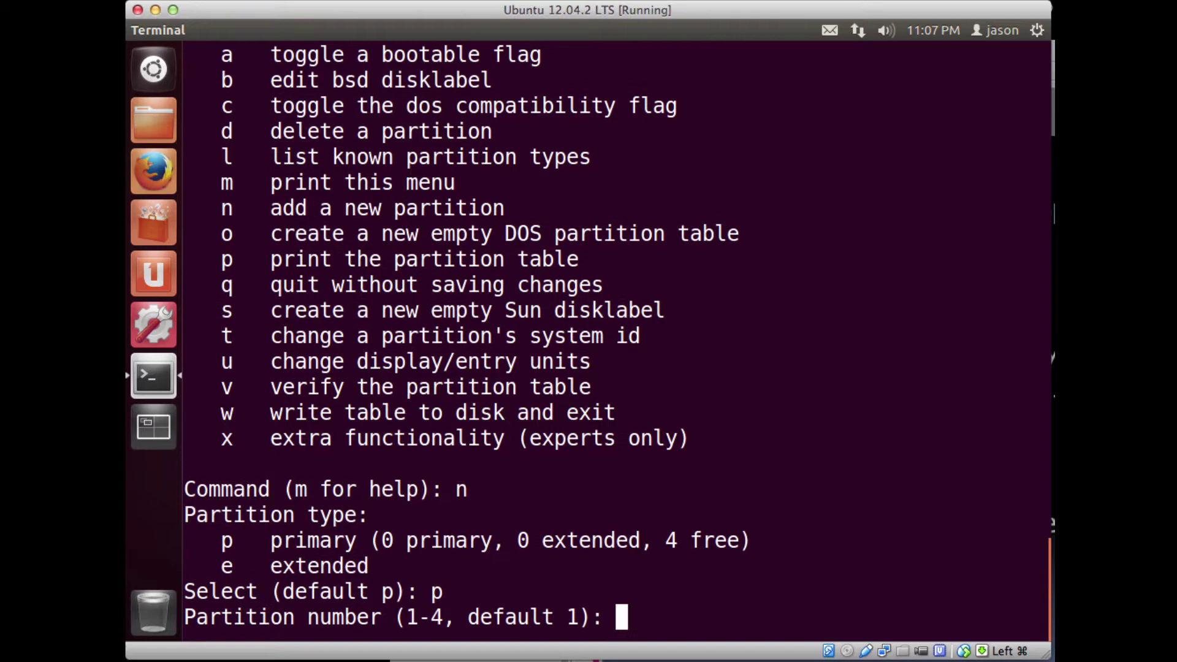
key("Return")
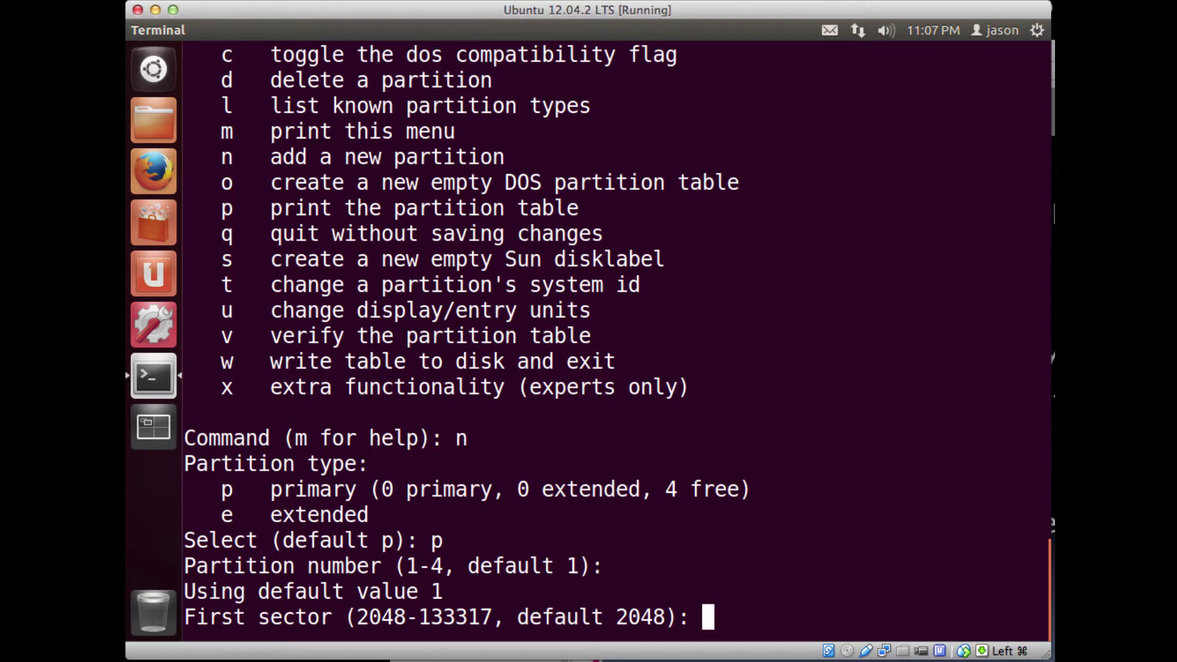
key("Return")
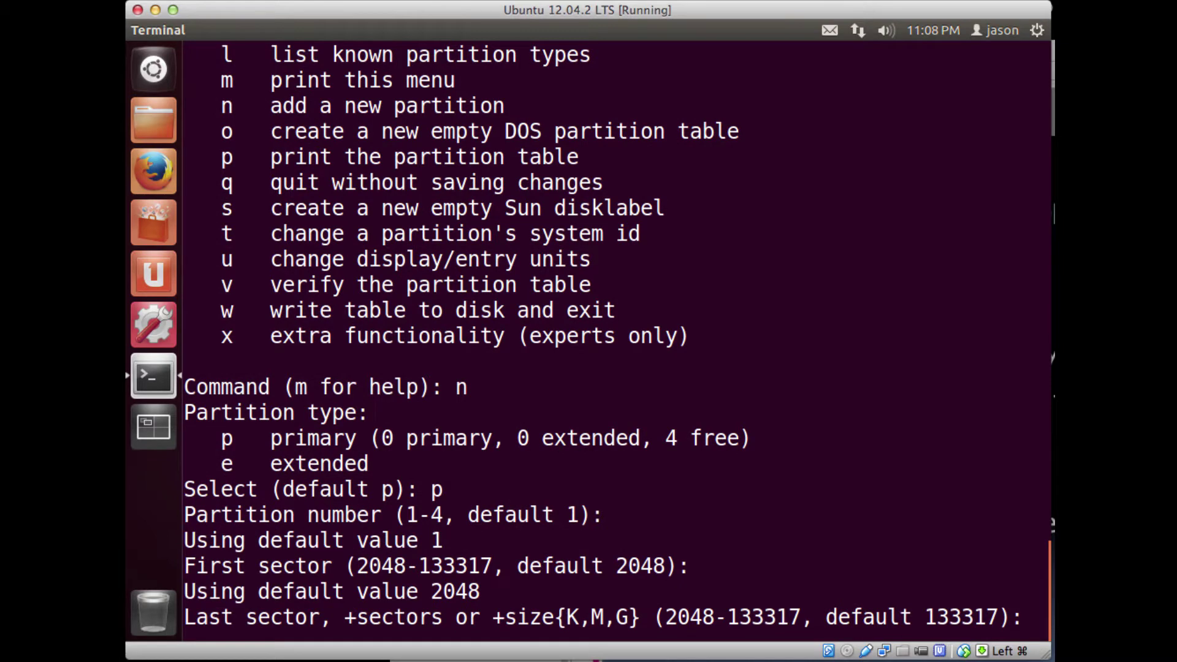
key("Return")
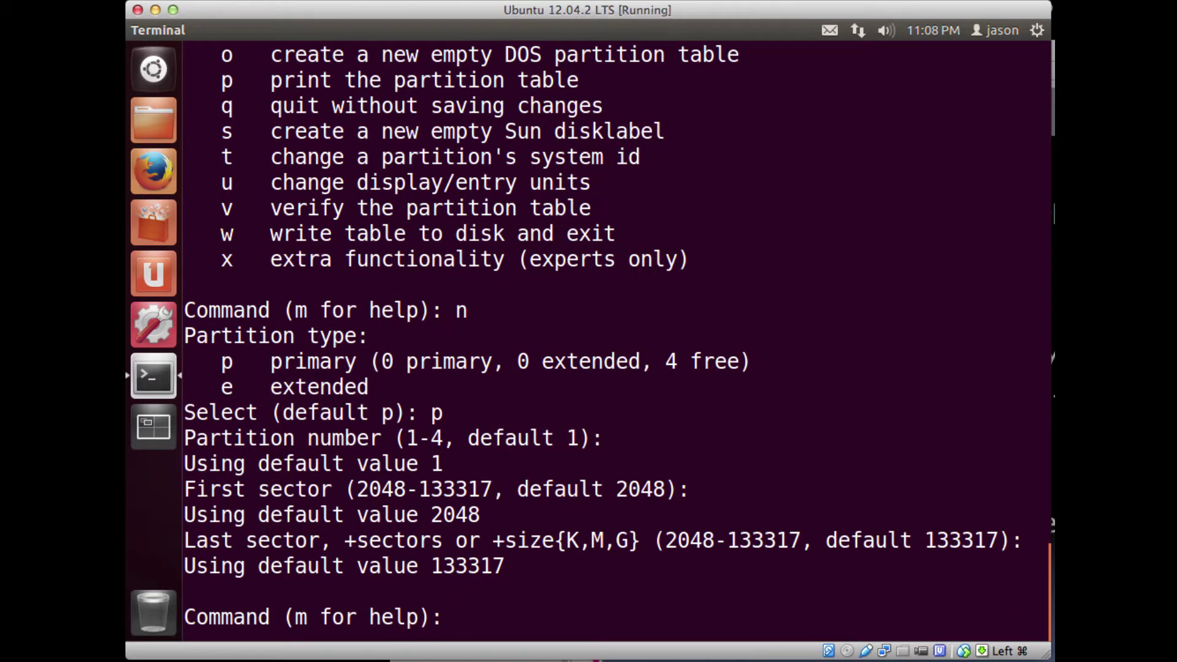
type("m")
- Review fdisk's menu, highlighting the w option, then write the partition table and exit
key("Return")
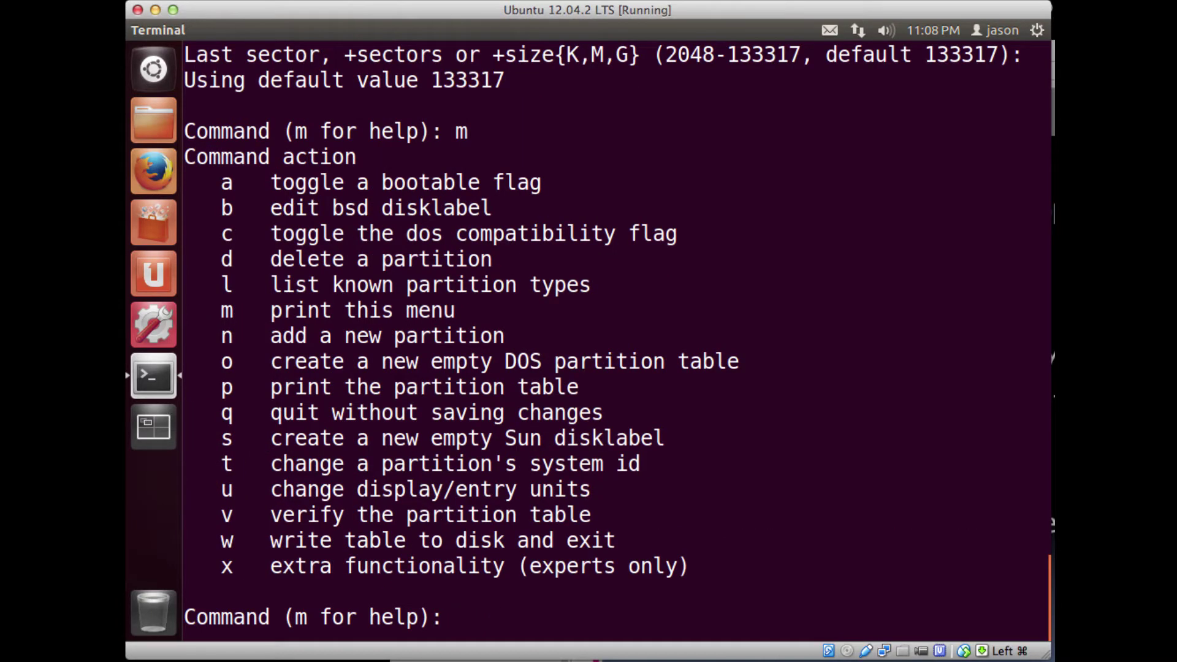
left_click_drag(643, 541, 258, 541)
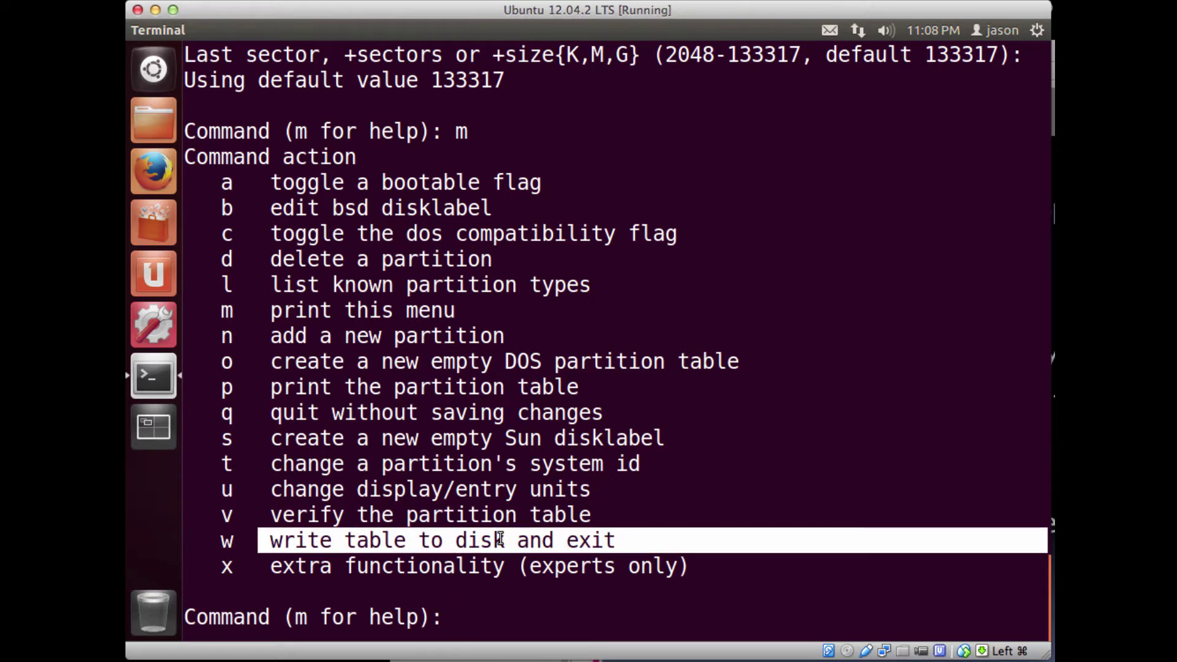
type("w")
key("Return")
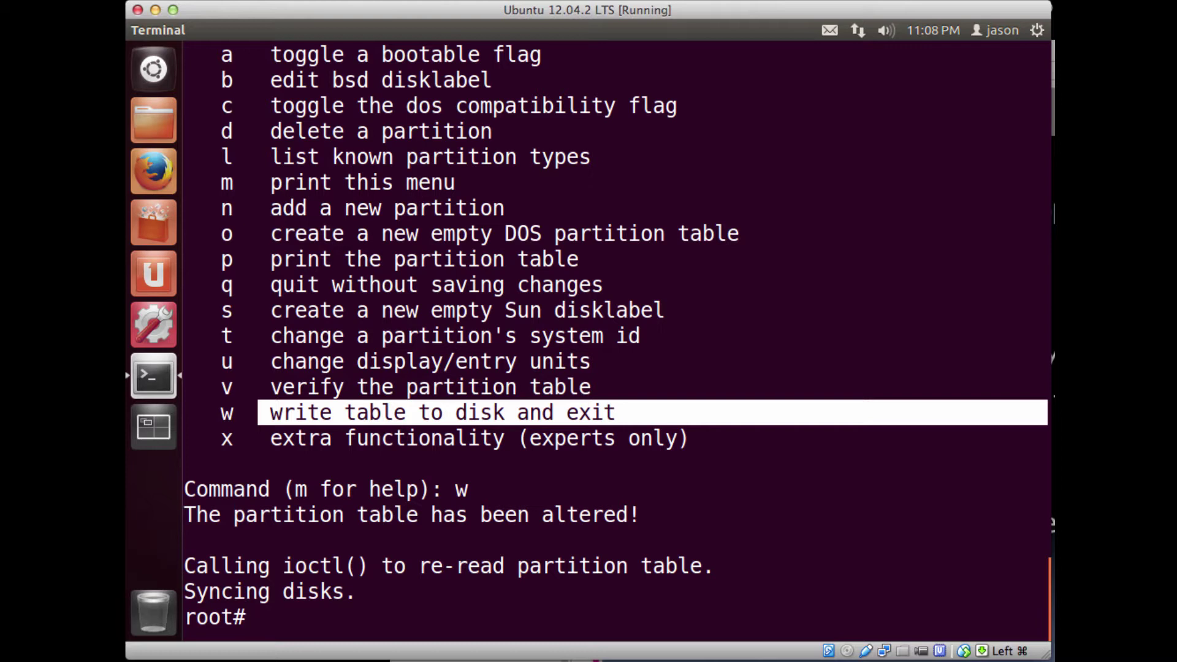
type("clear")
key("Return")
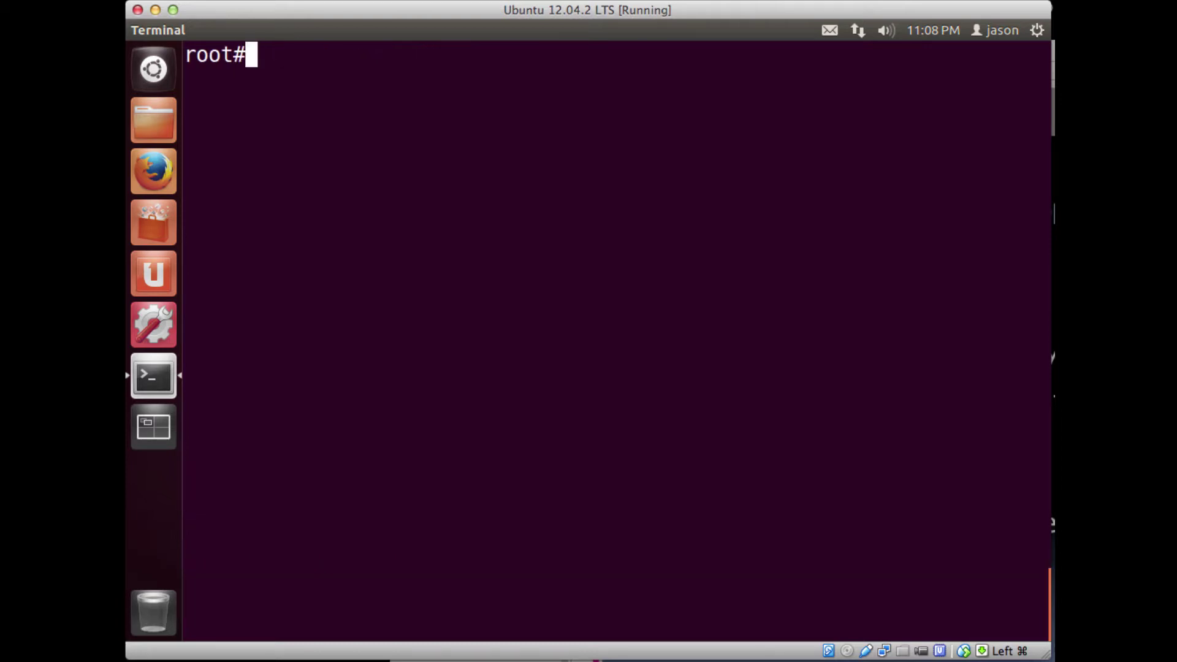
type("fdisk ")
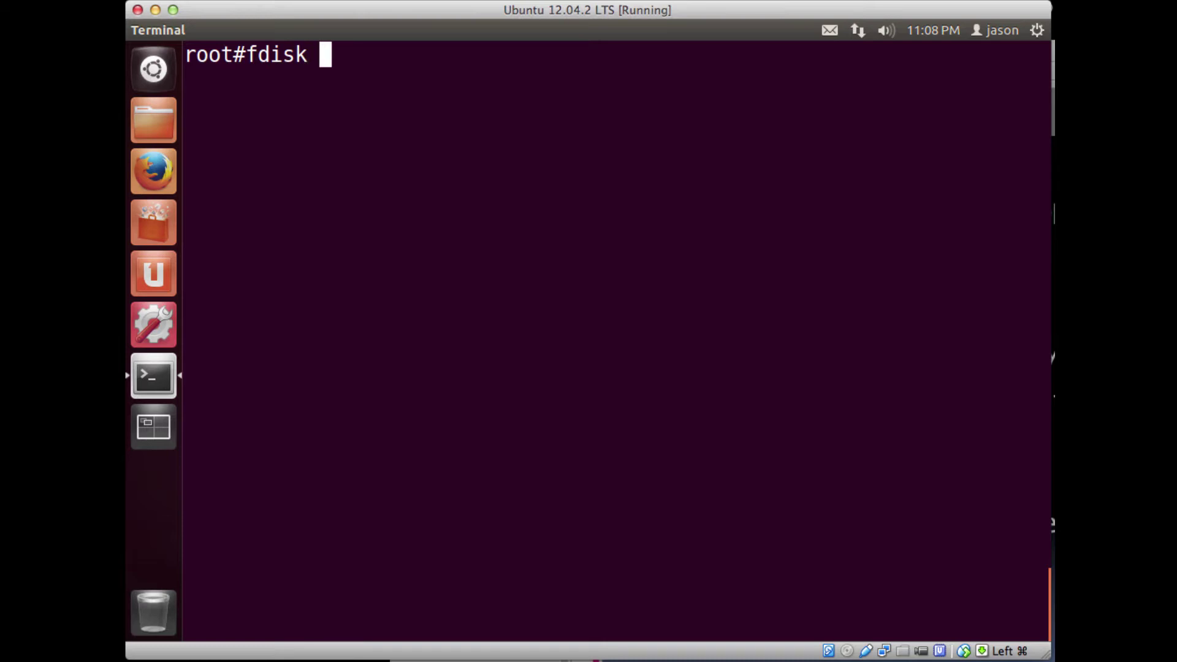
type("-l /de/v")
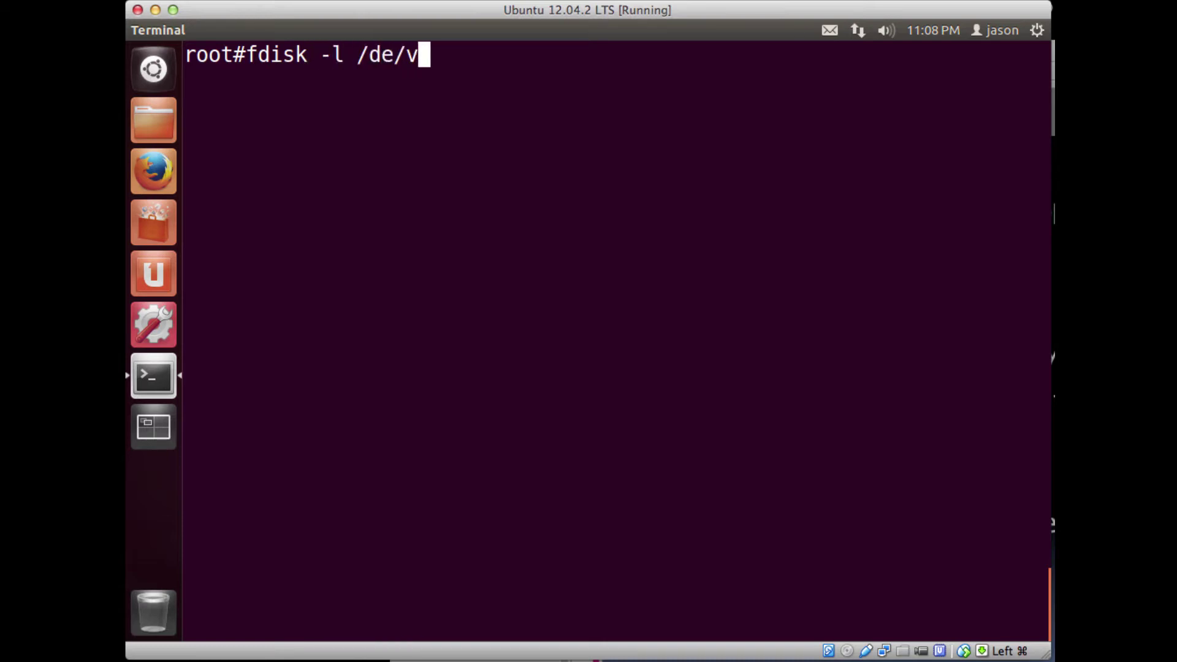
key("BackSpace")
key("BackSpace")
type("v/sdb")
key("Return")
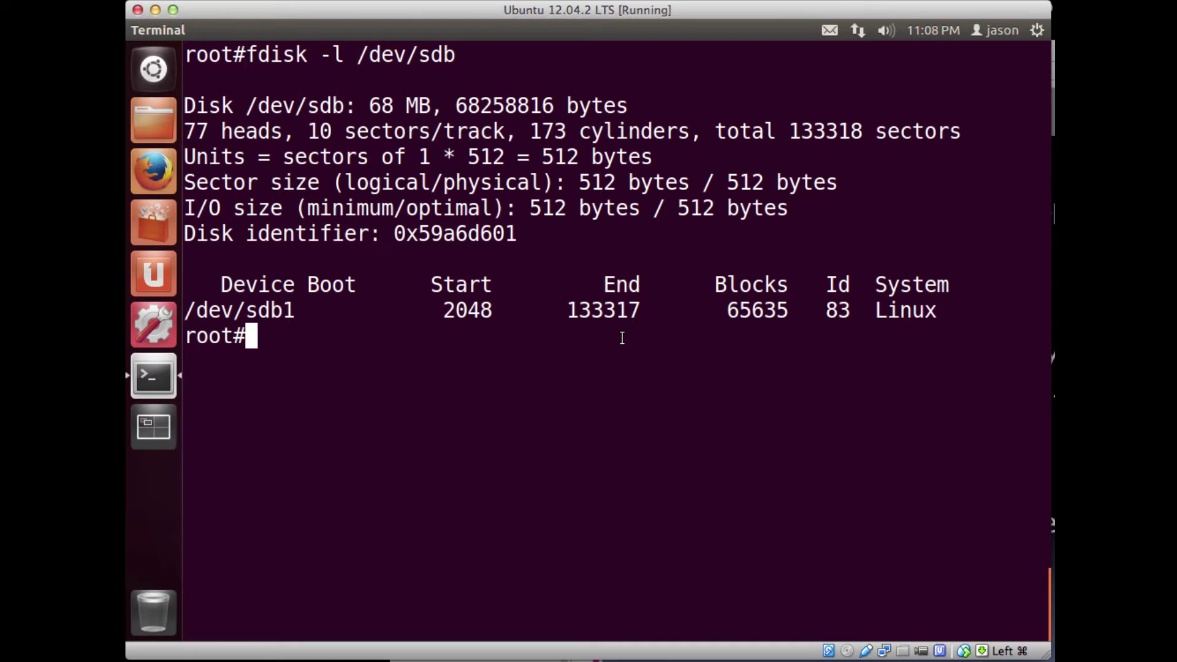
type("mk")
key("BackSpace")
key("BackSpace")
type("clear")
- Format /dev/sdb1 as vfat with mkfs -t vfat, then relist the /dev/sdb partitions
key("Return")
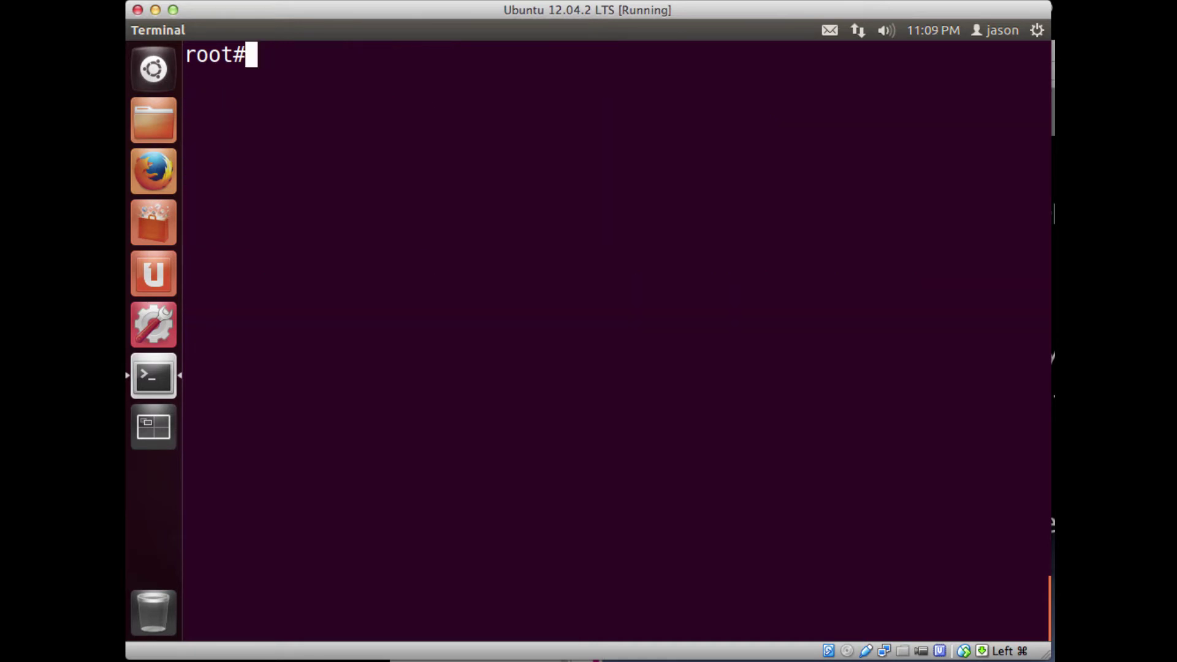
type("mkfs")
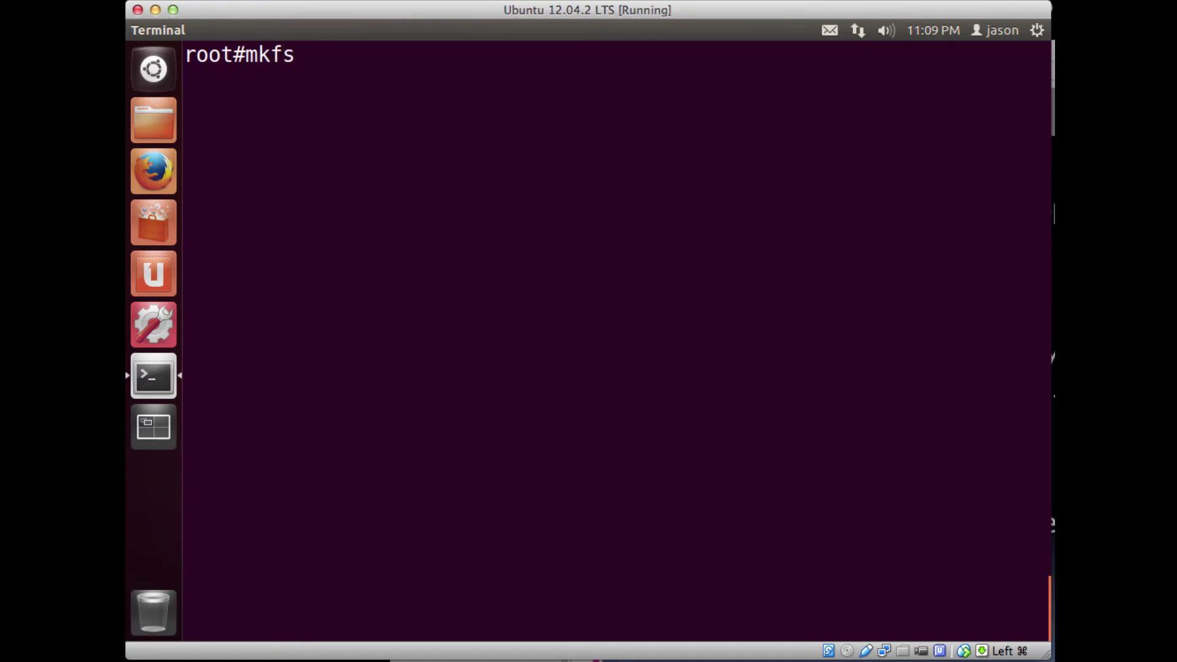
type(" -t")
type(" vfat /dev")
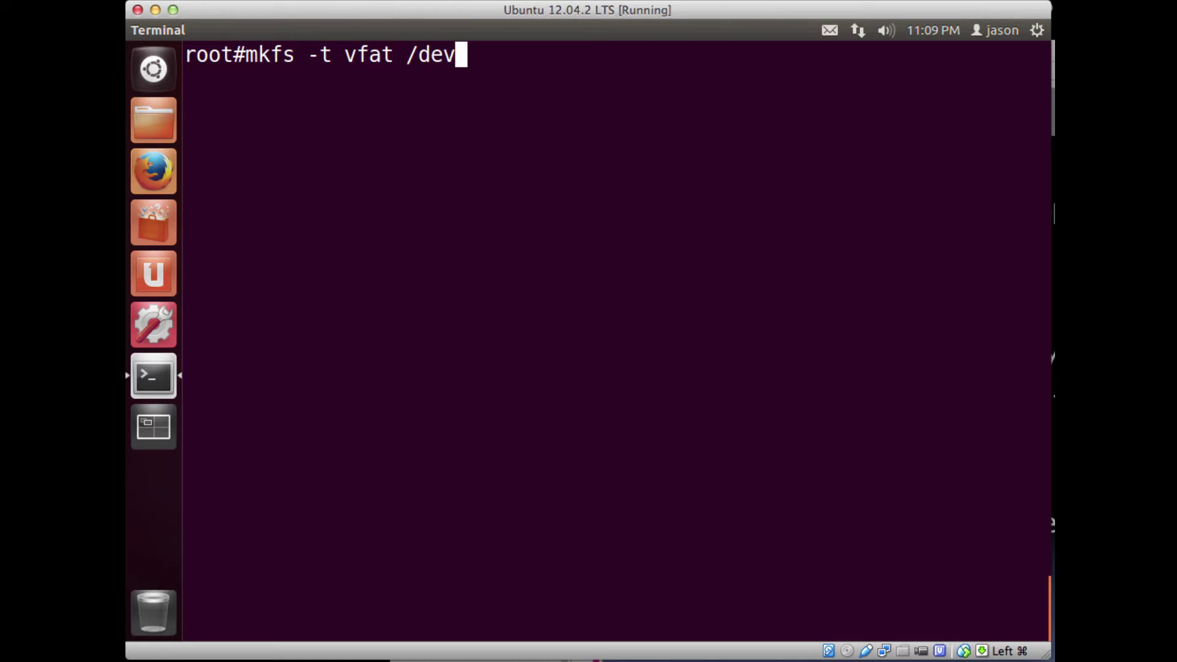
type("/sdb2")
key("BackSpace")
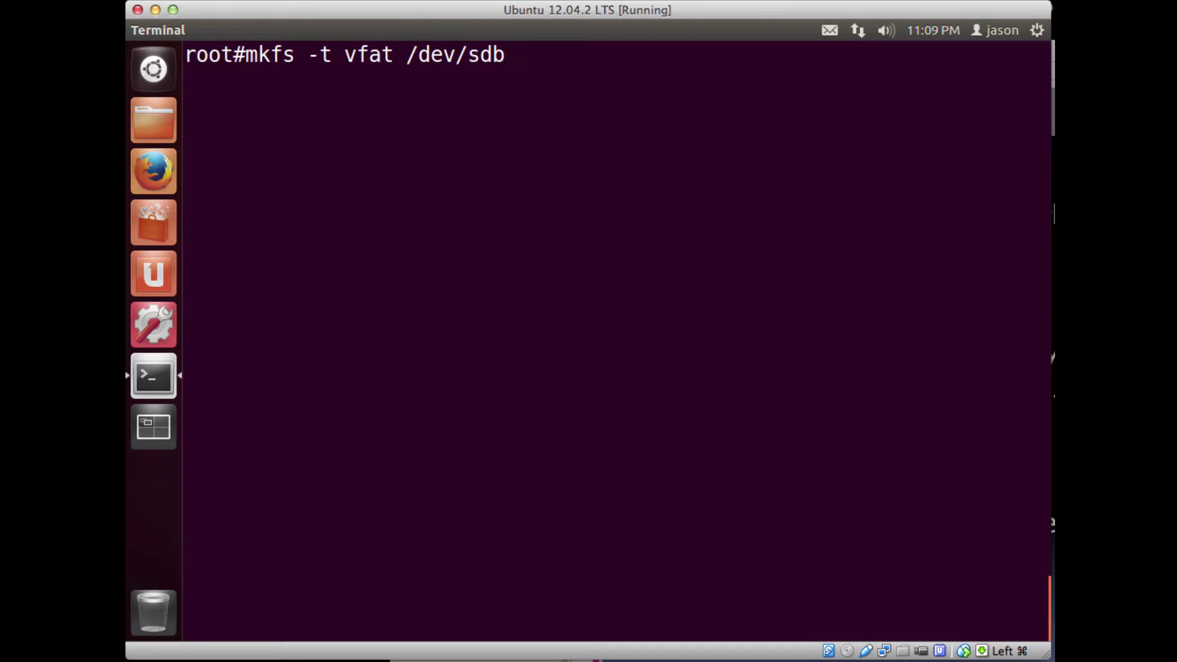
type("1")
key("Return")
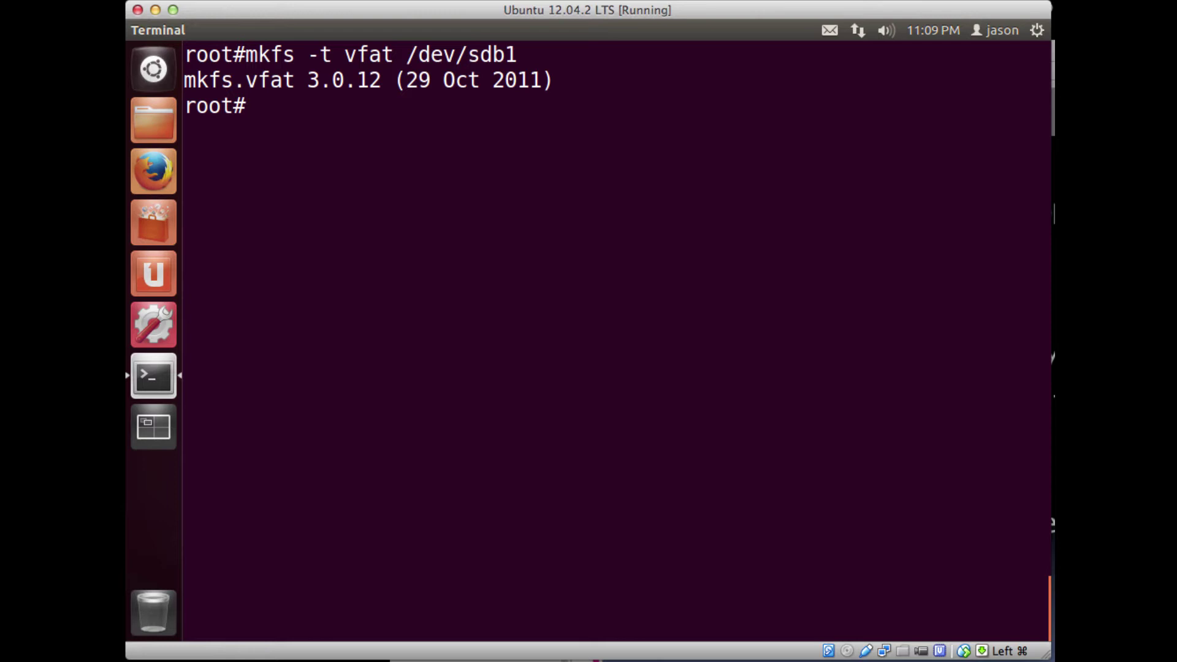
key("Up")
key("Up")
key("Up")
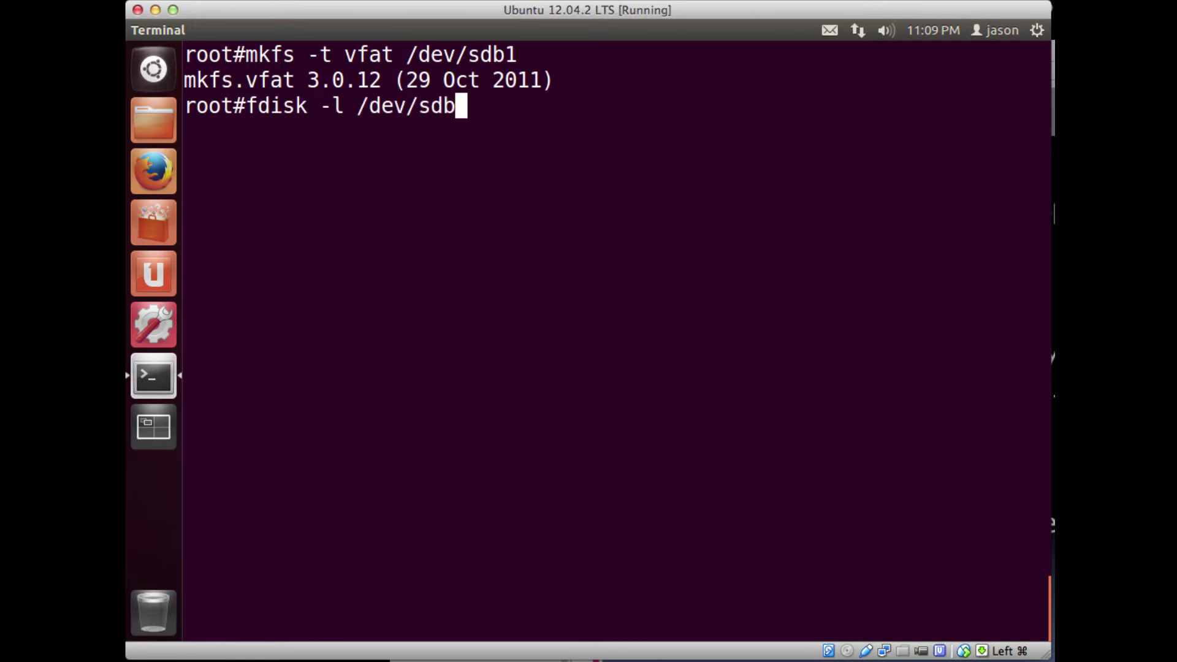
key("Return")
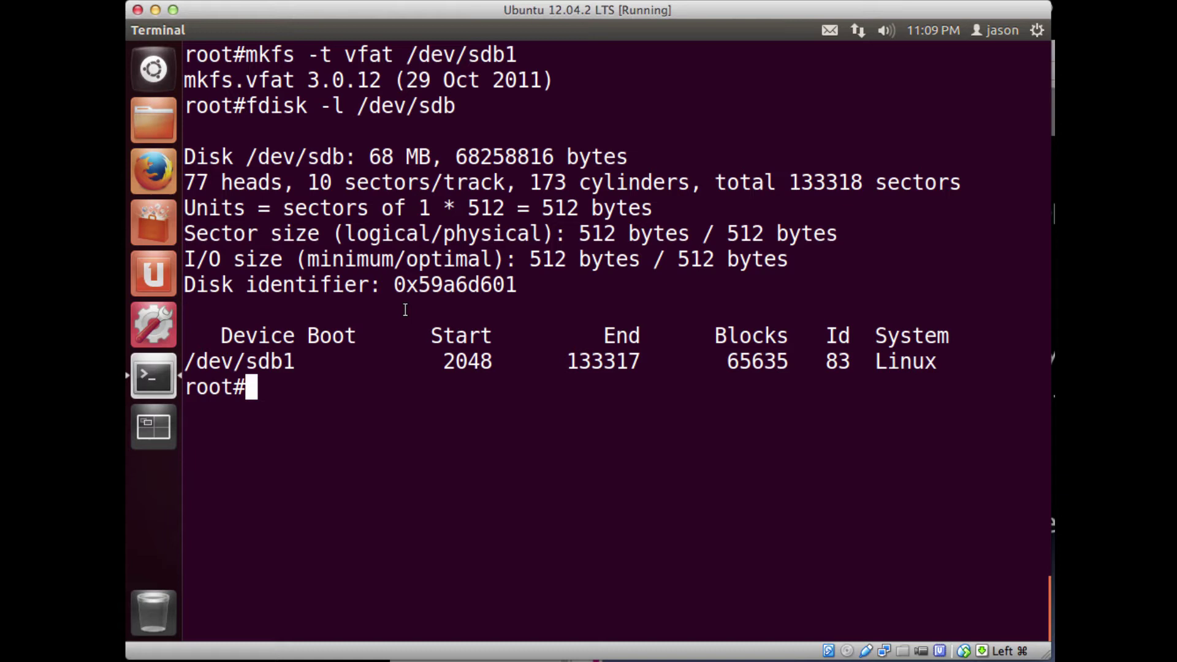
type("clear")
key("Return")
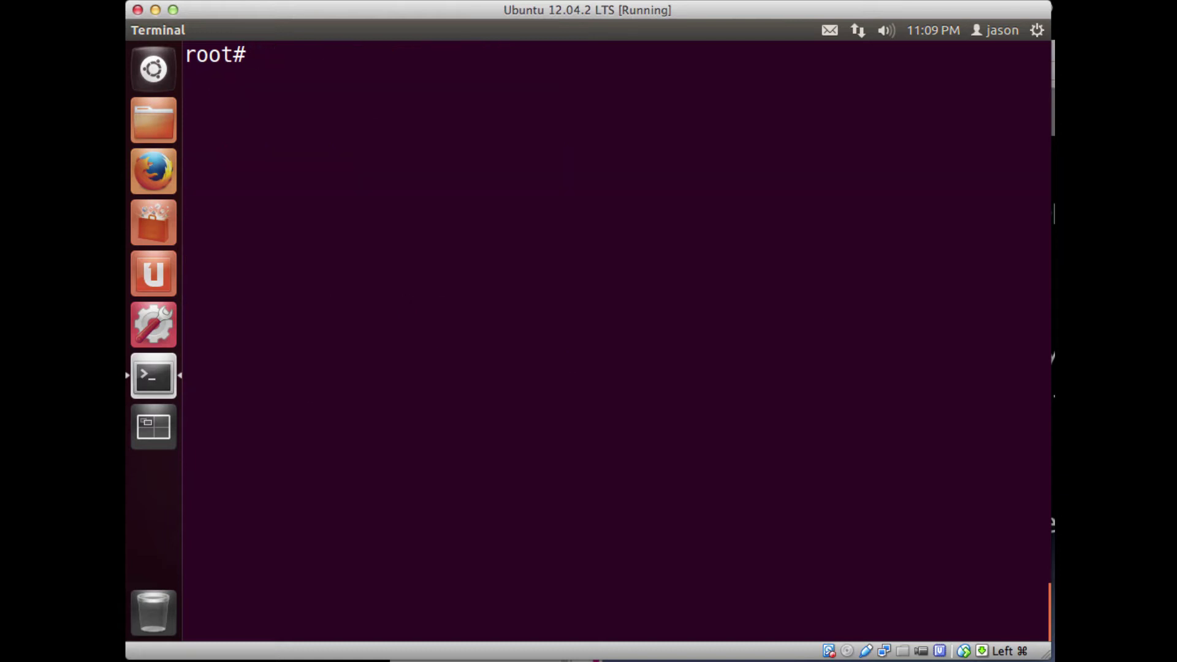
type("mount")
key("Return")
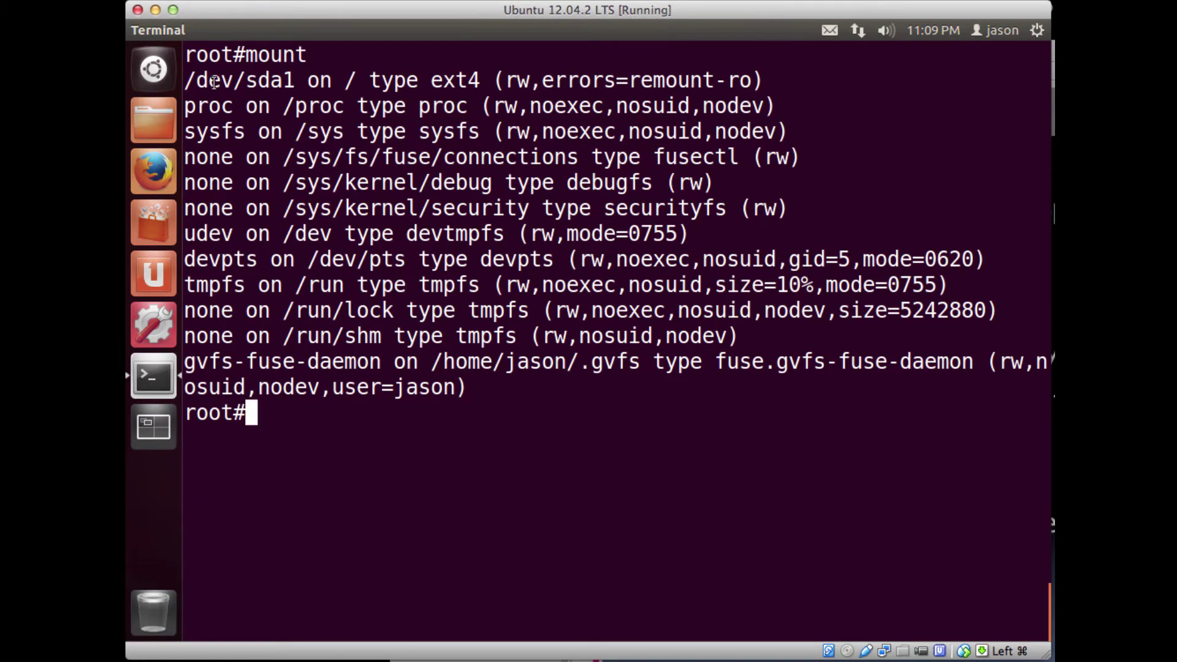
mouse_move(187, 79)
left_mouse_down()
mouse_move(257, 200)
mouse_move(308, 362)
left_mouse_up()
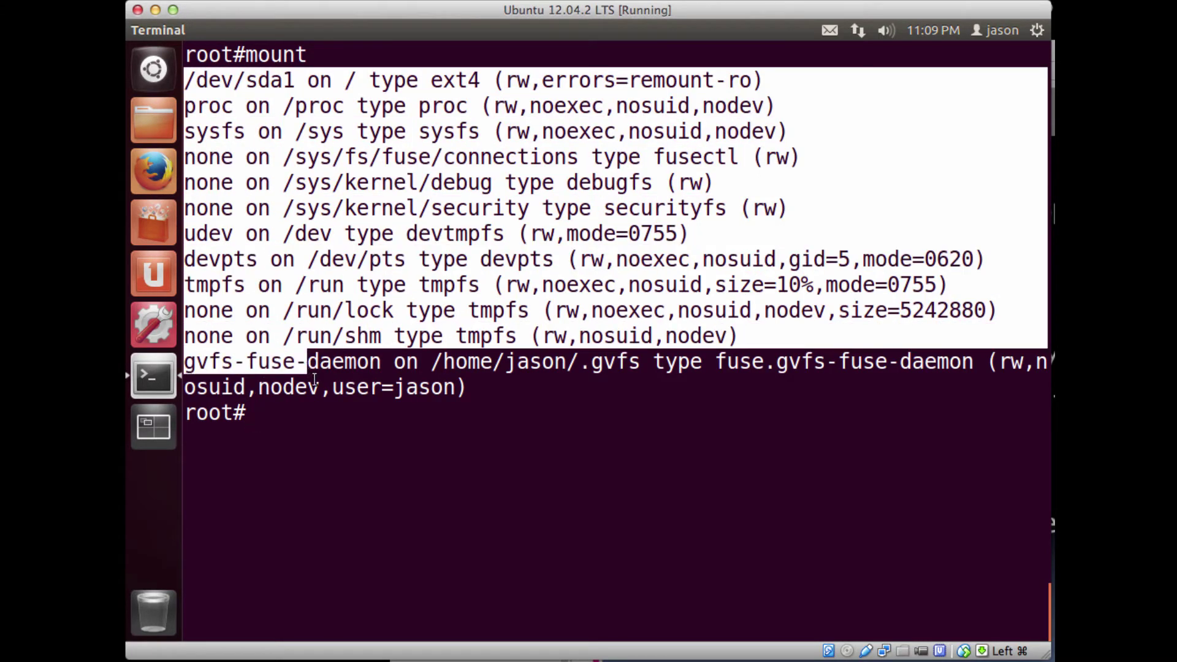
left_click(313, 372)
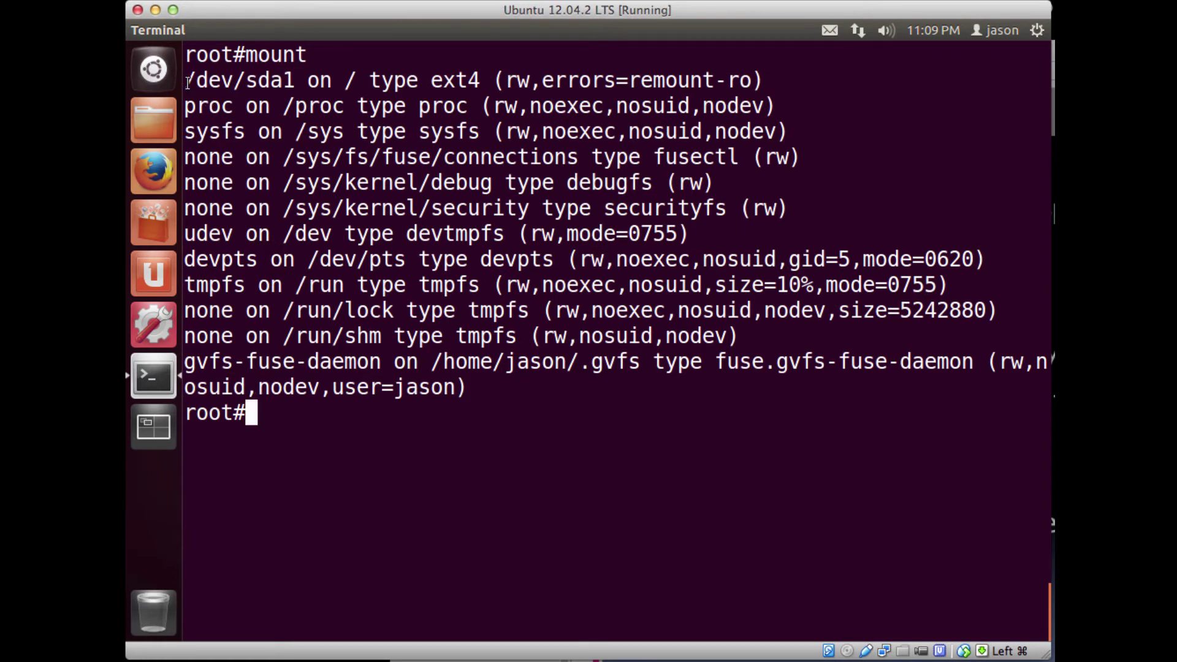
left_click_drag(185, 80, 780, 71)
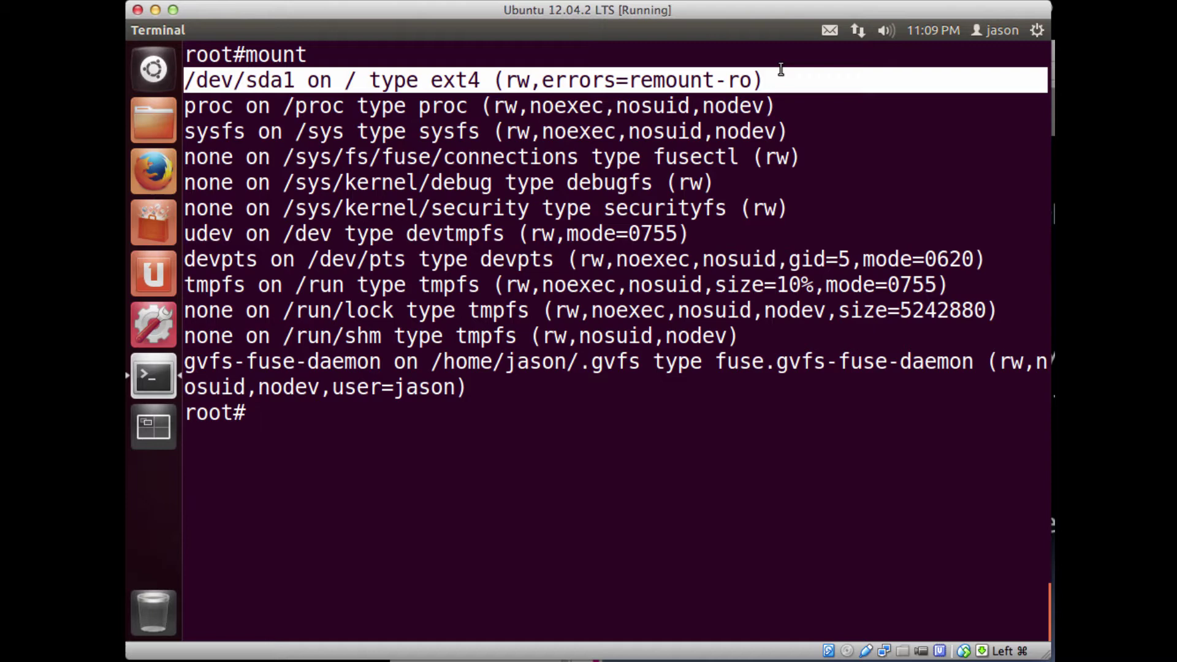
left_click(698, 152)
mouse_move(185, 107)
left_mouse_down()
mouse_move(418, 361)
mouse_move(471, 388)
left_mouse_up()
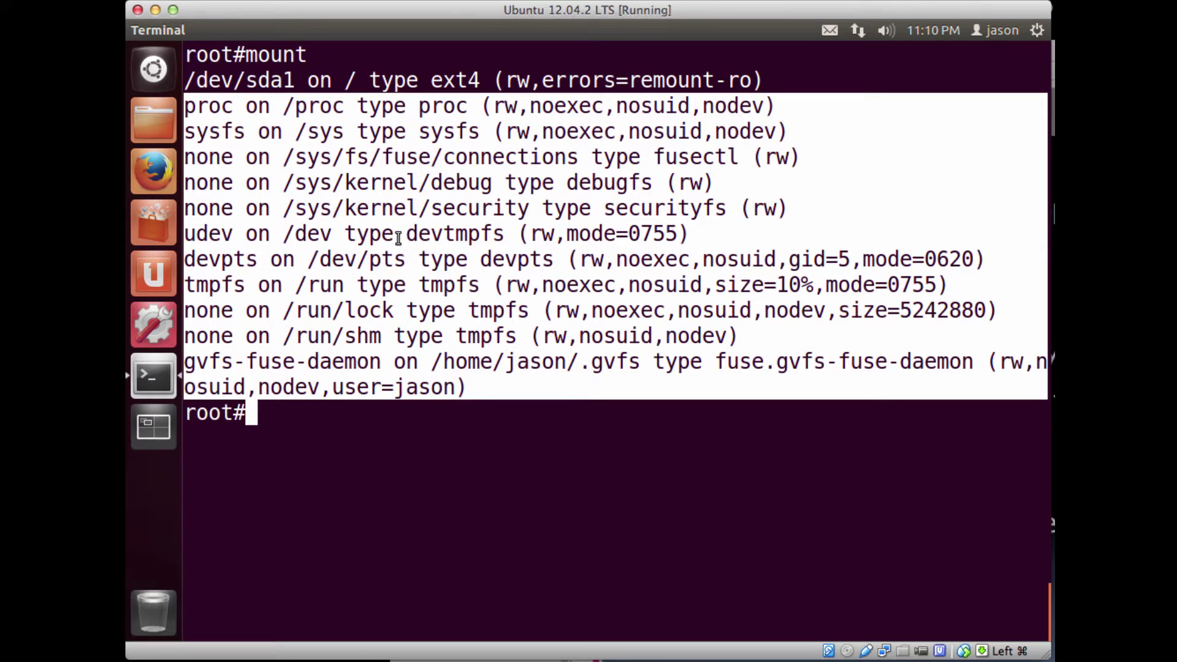
left_click(332, 220)
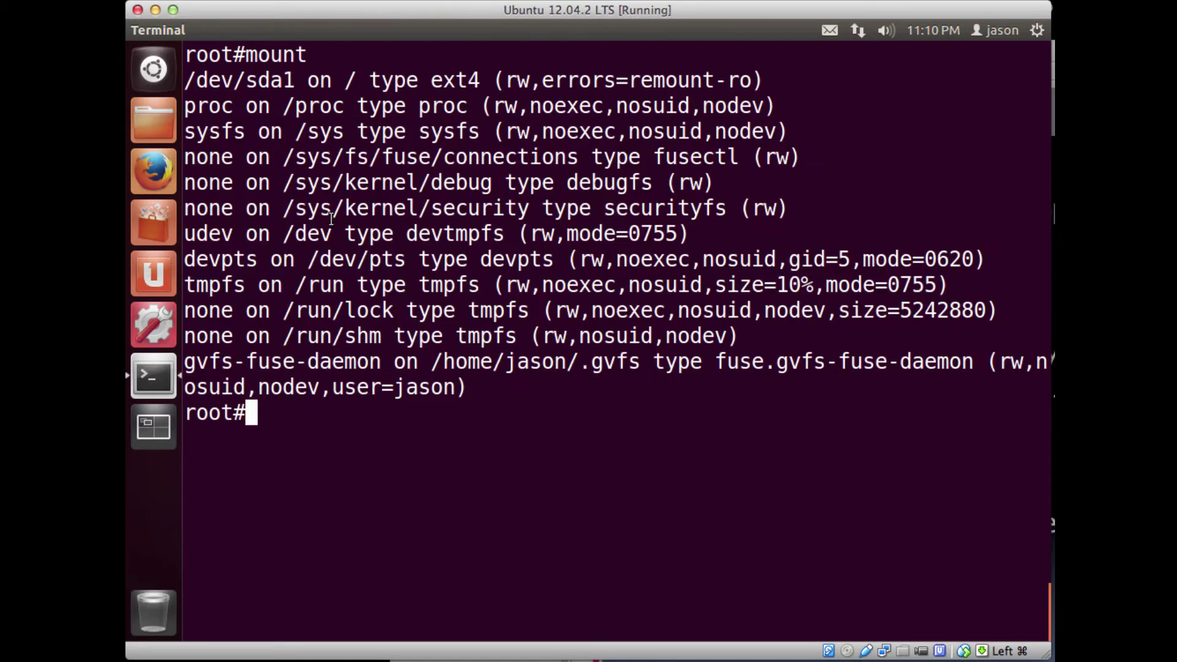
left_click_drag(187, 81, 287, 81)
left_click(302, 81)
type("cl")
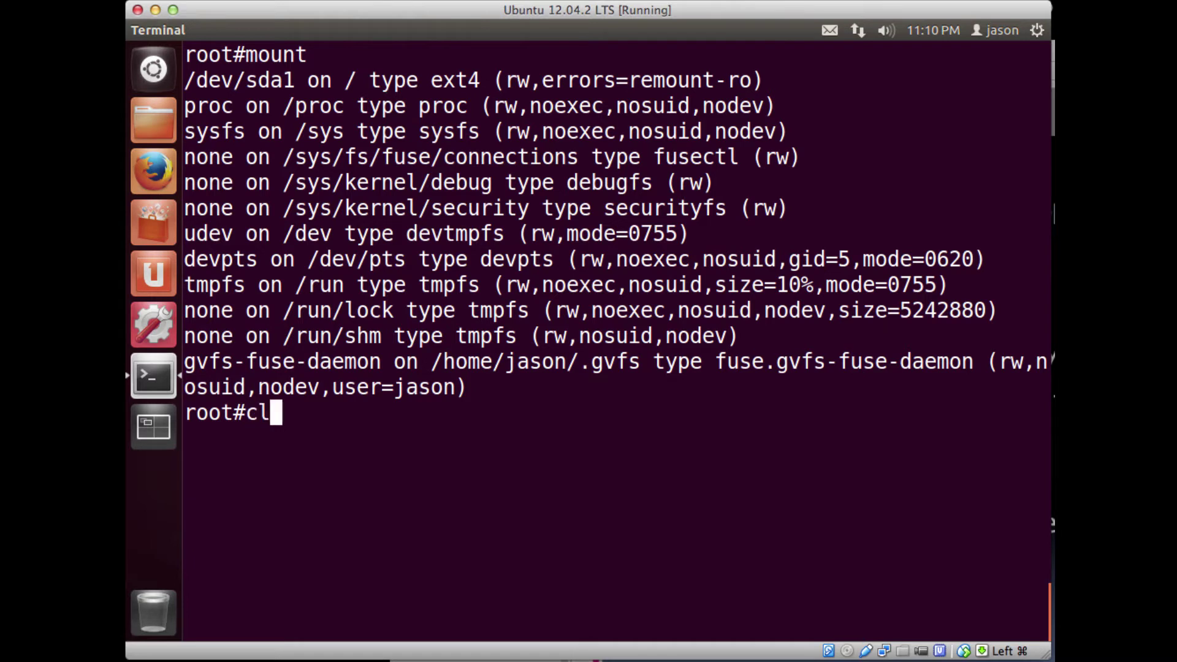
type("ear")
key("Return")
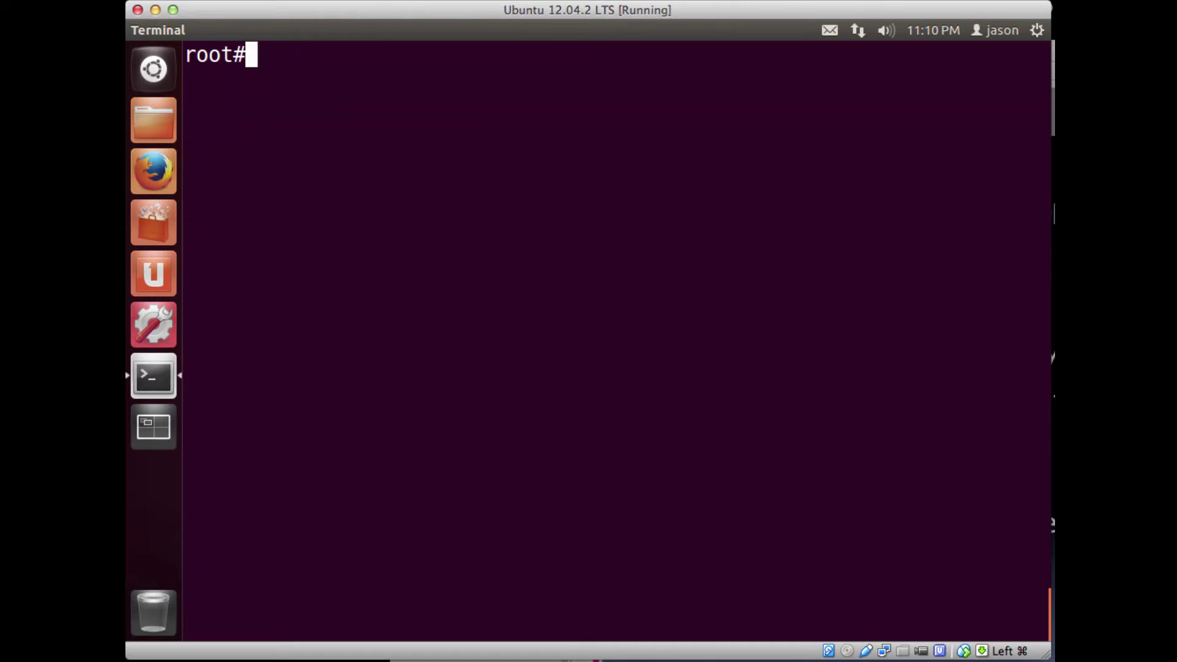
type("ls /et")
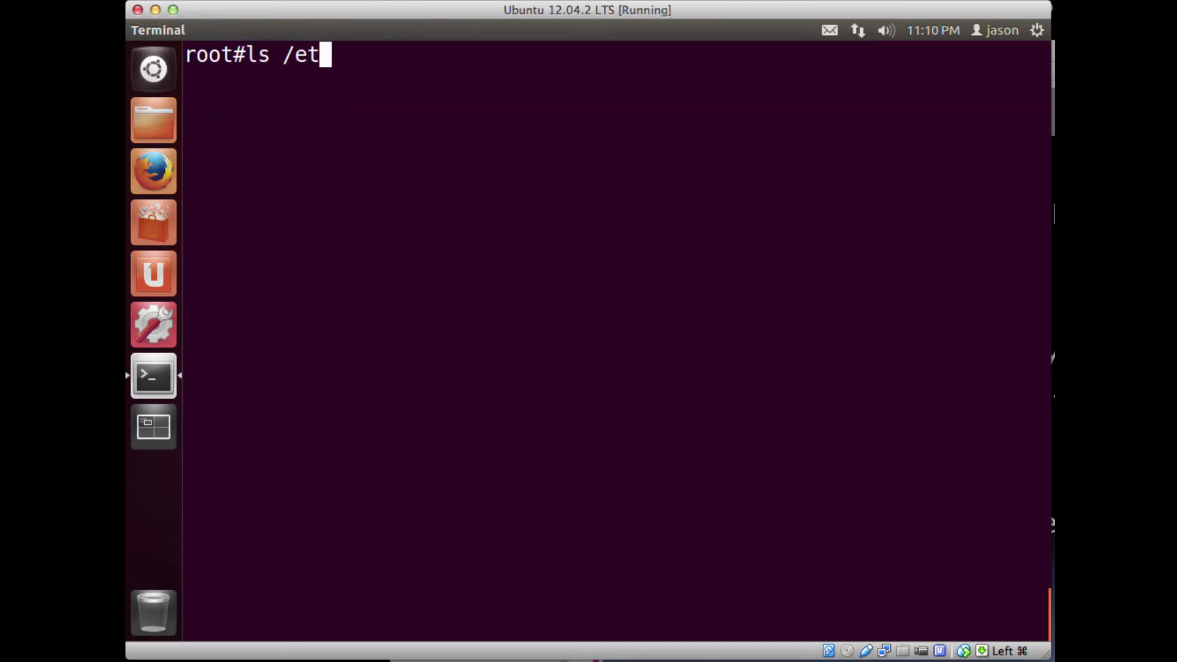
- List the root directory and mark its media and mnt entries
key("BackSpace")
key("BackSpace")
key("Return")
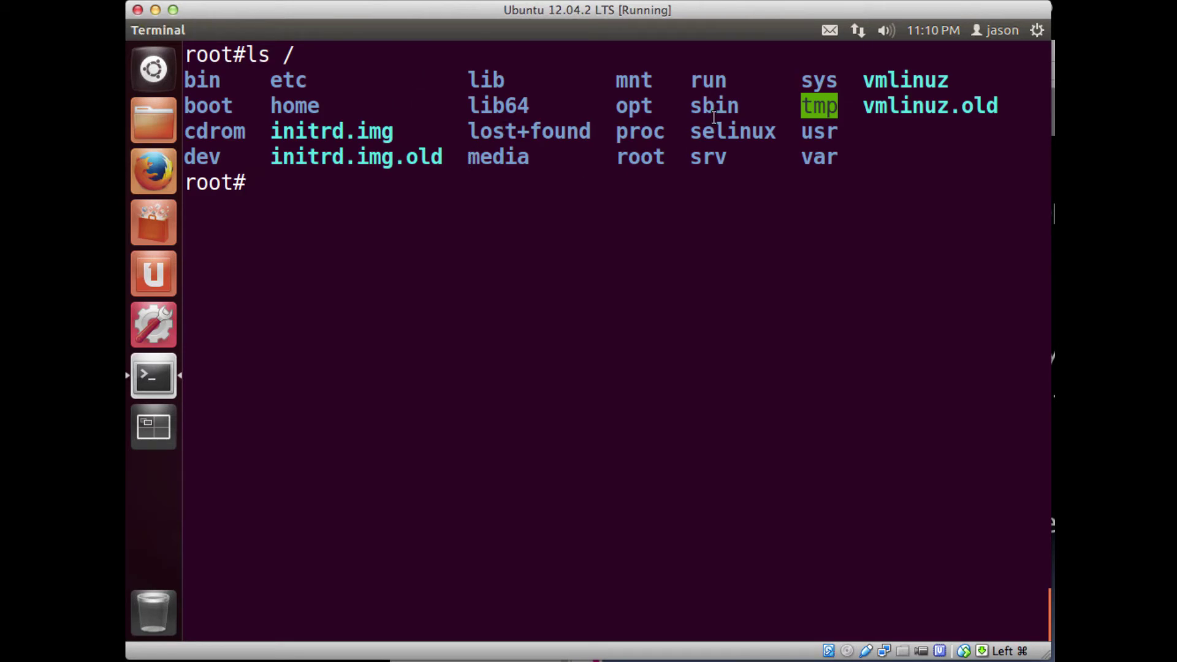
left_click_drag(543, 165, 465, 158)
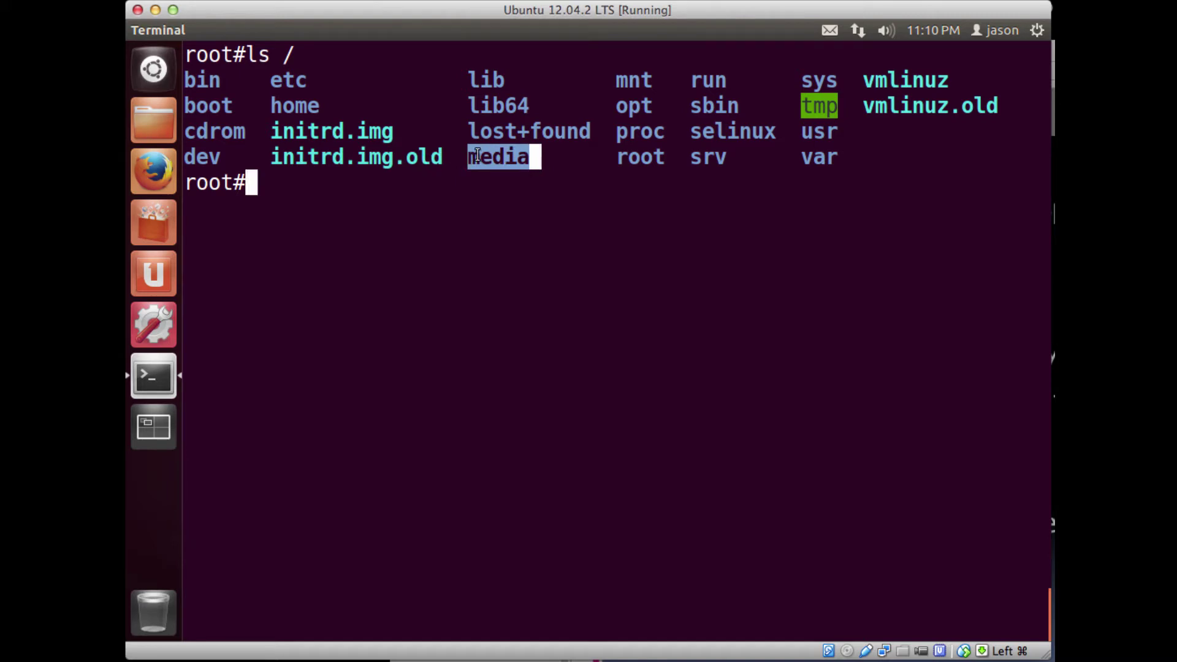
left_click_drag(615, 80, 650, 80)
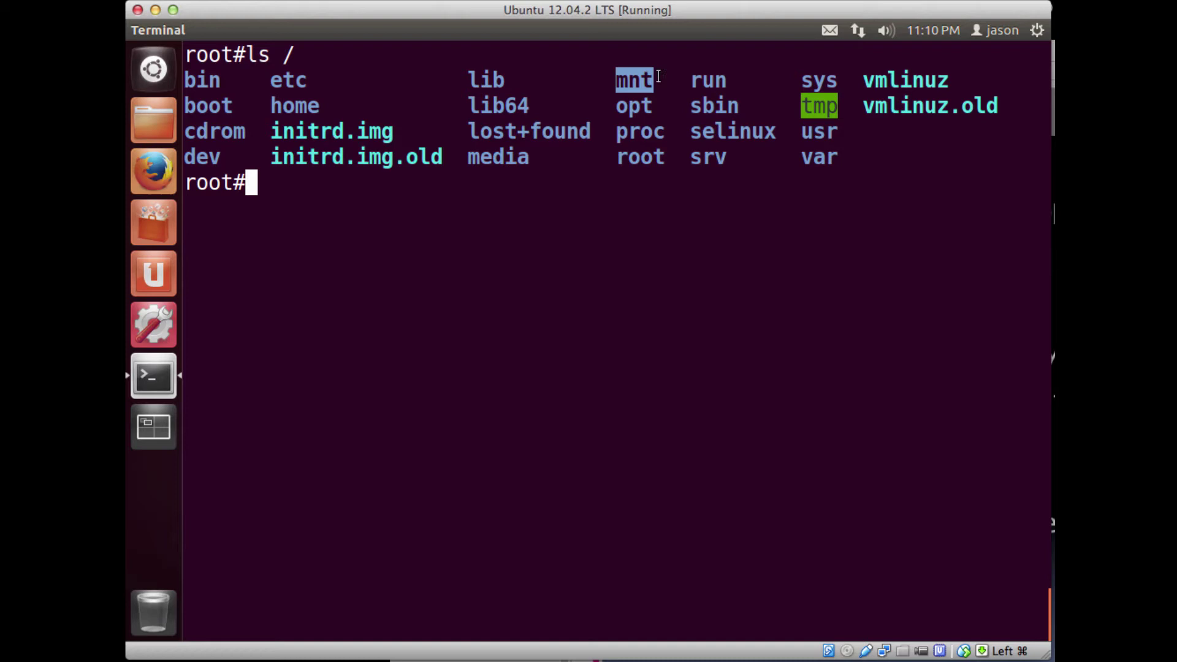
left_click_drag(533, 157, 471, 158)
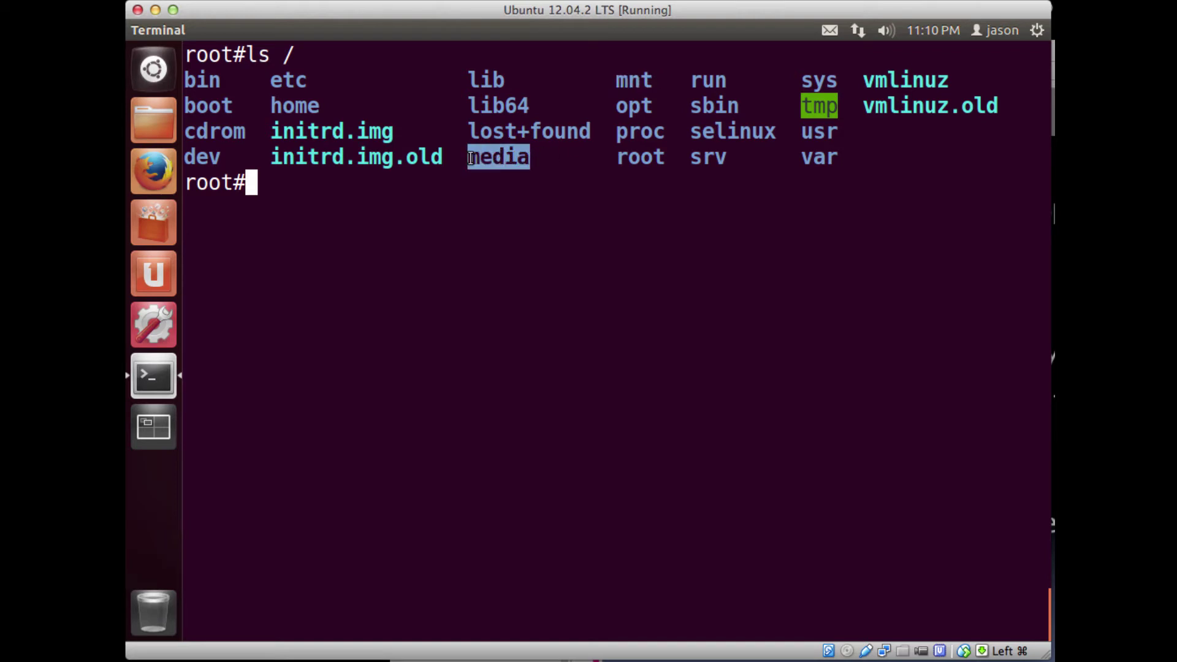
type("ls -l")
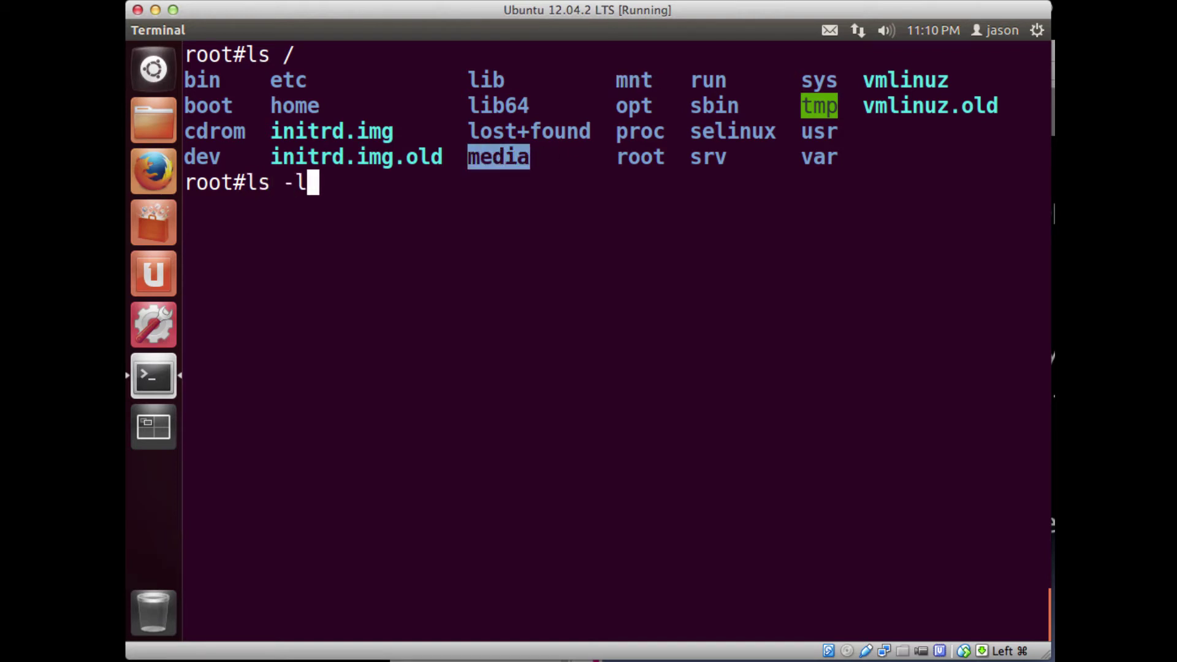
- Run ls -l, then ls -l / highlighting the root-owned mnt and media rows, then clear
key("Return")
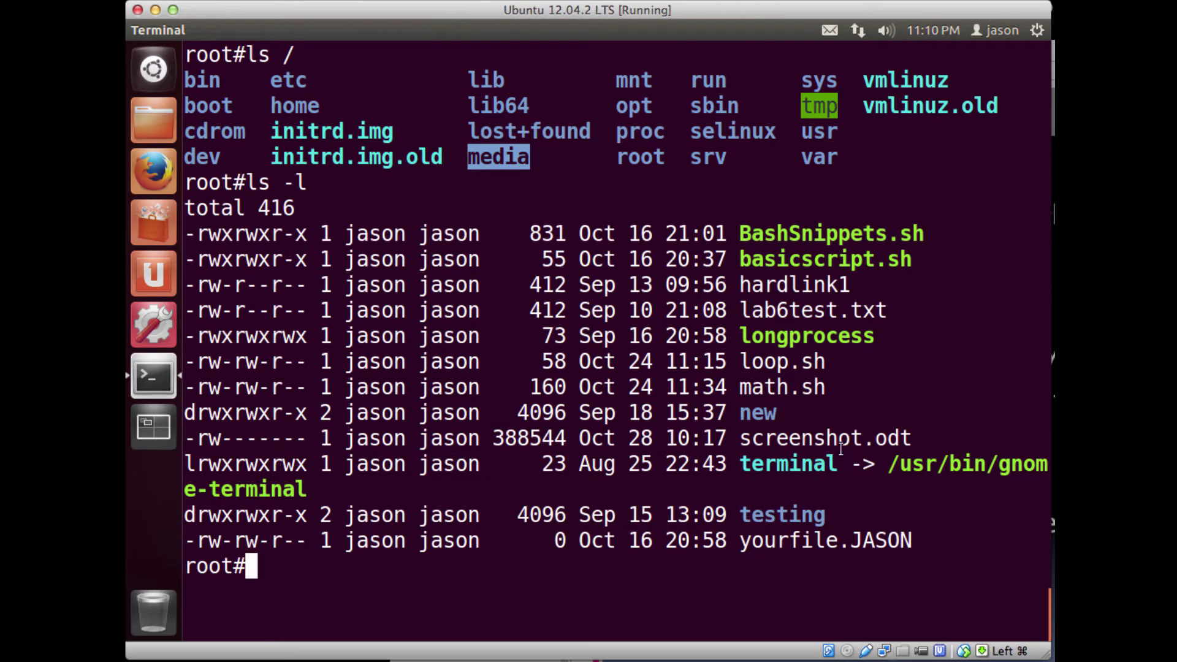
type("clear")
key("Return")
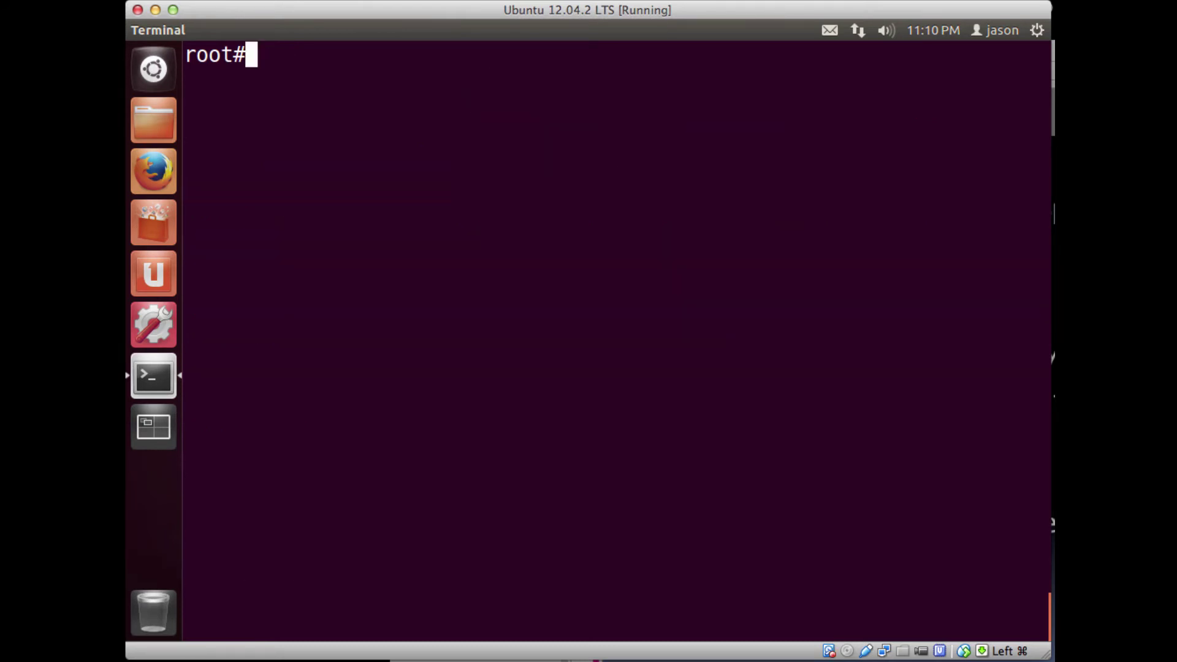
type("ls -")
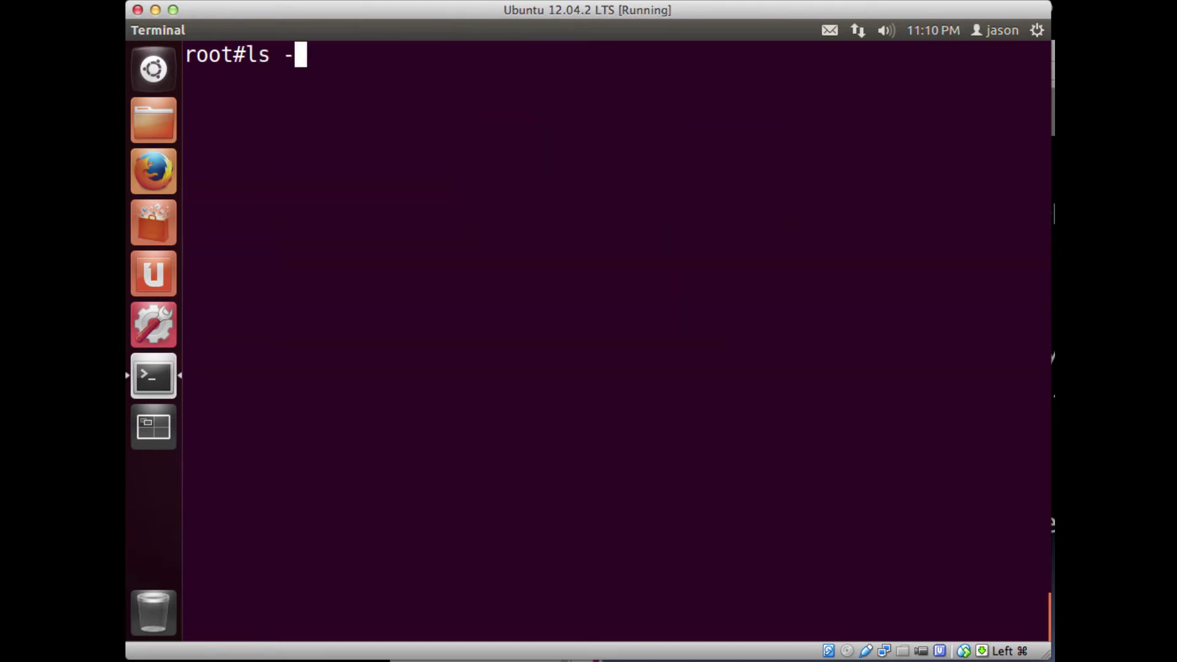
type("l /")
key("Return")
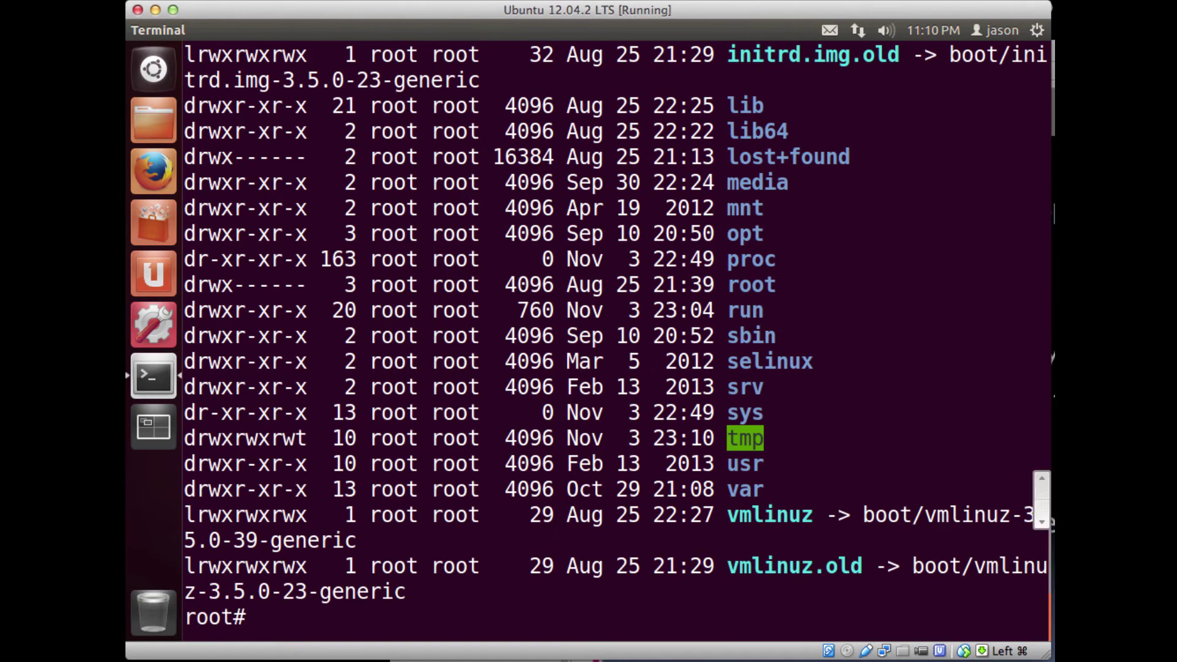
left_click_drag(1047, 208, 184, 209)
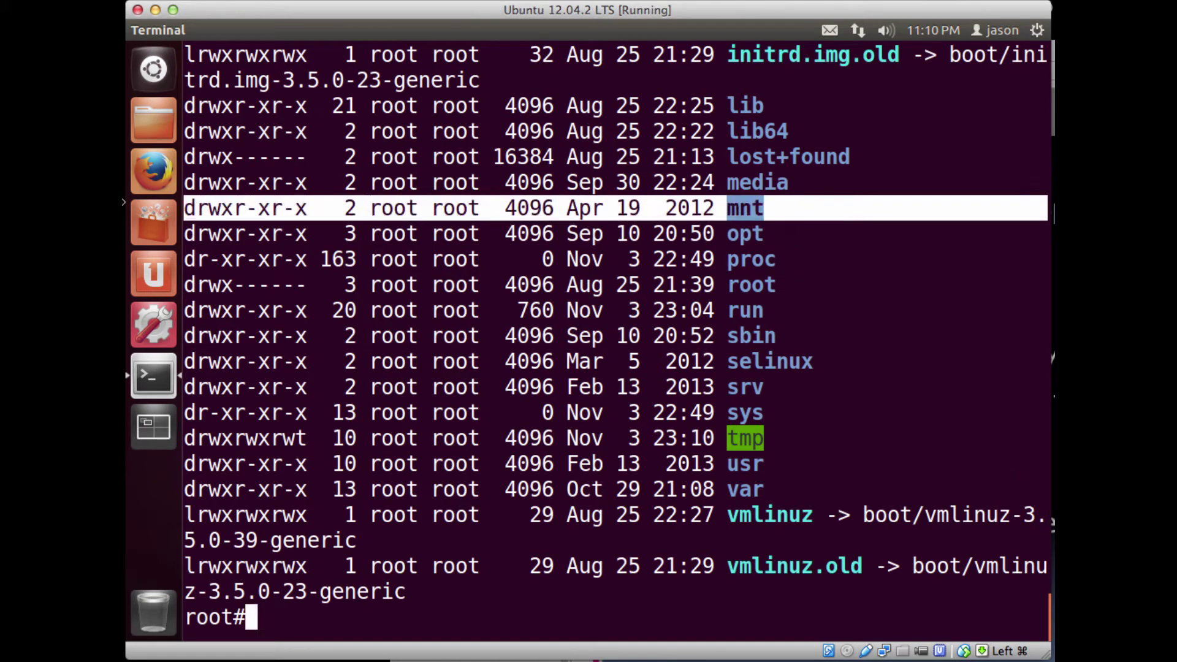
left_click(710, 293)
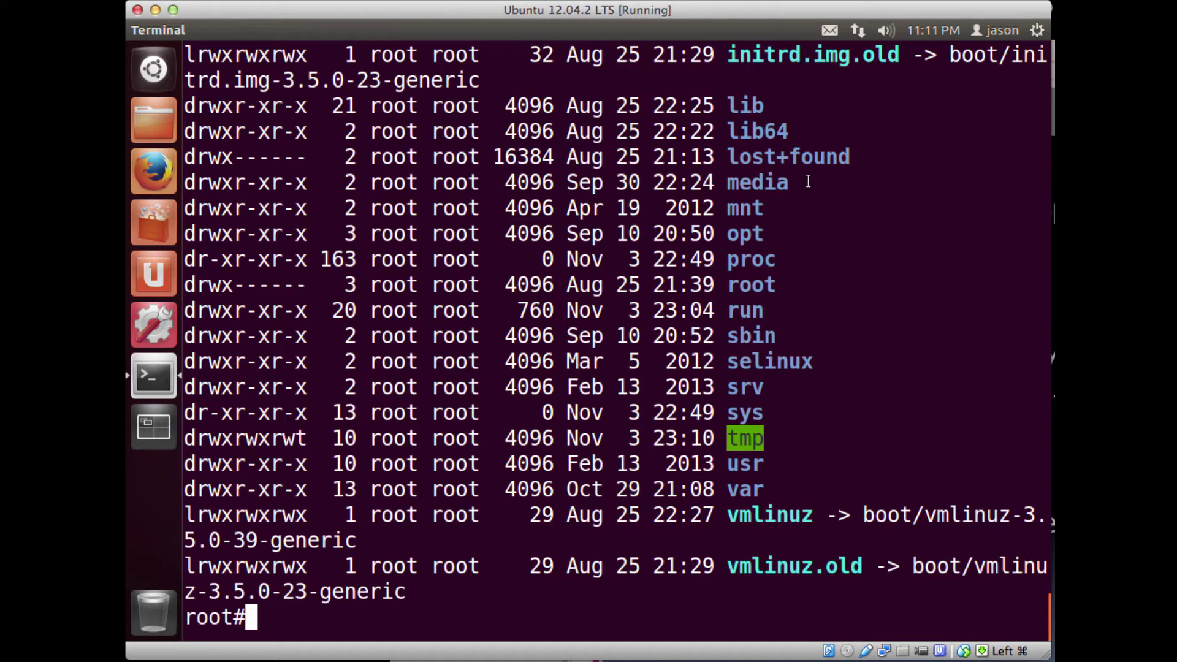
left_click_drag(807, 182, 133, 181)
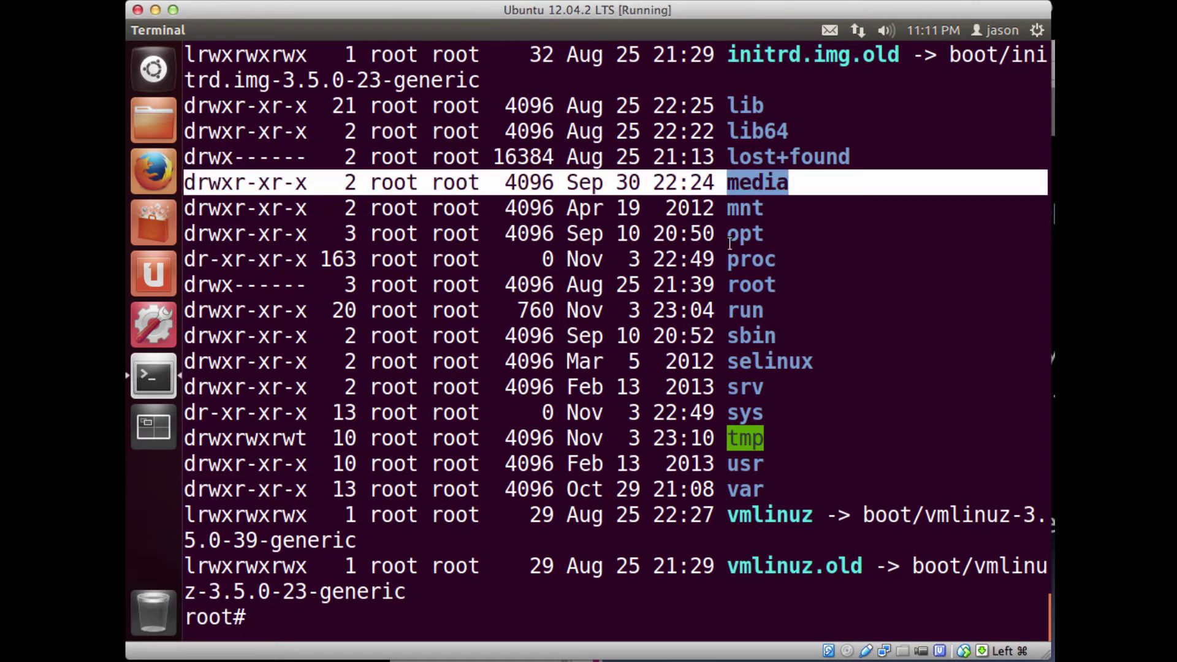
left_click(776, 206)
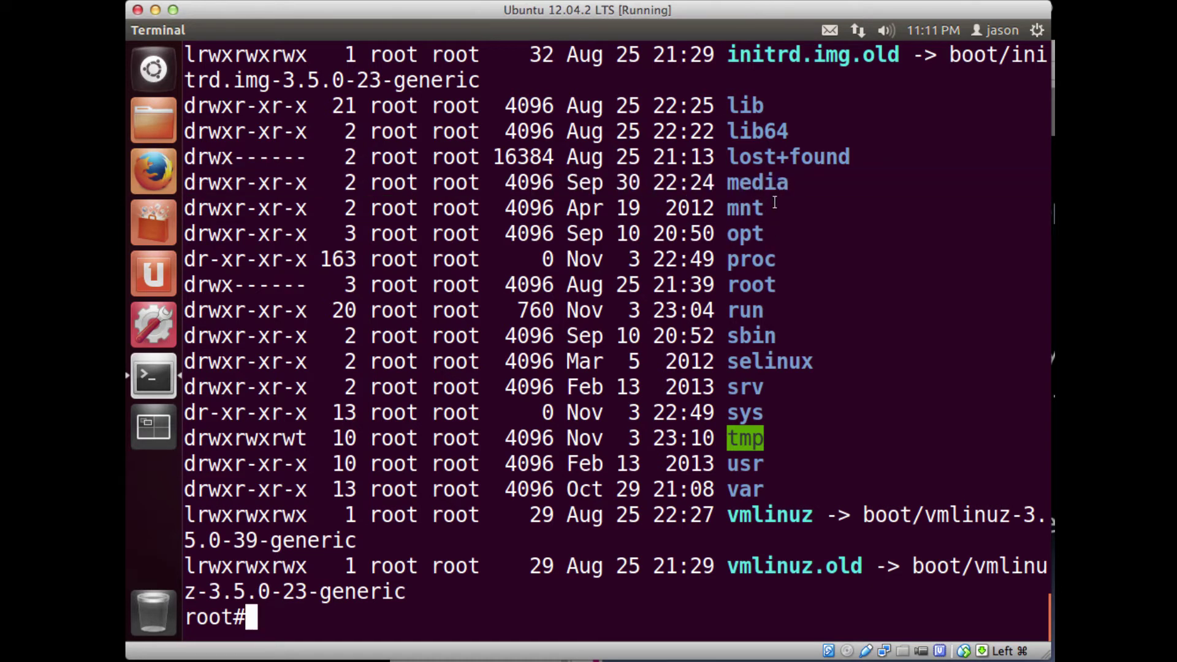
left_click_drag(775, 206, 306, 200)
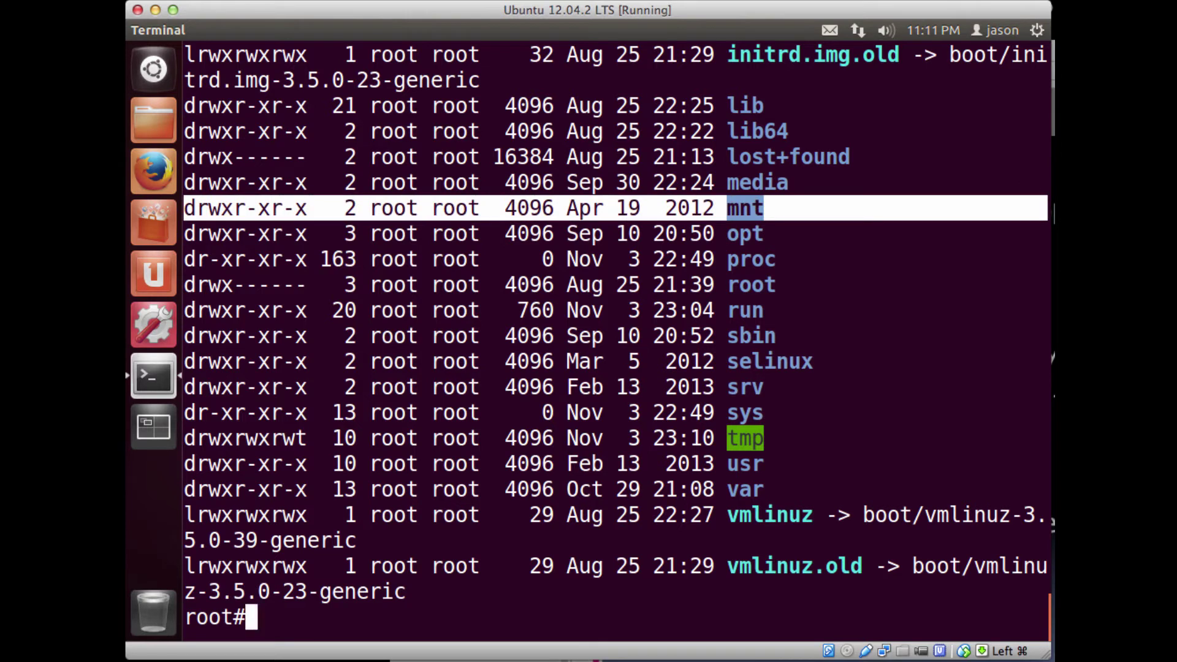
type("clear")
key("Return")
type("ls ")
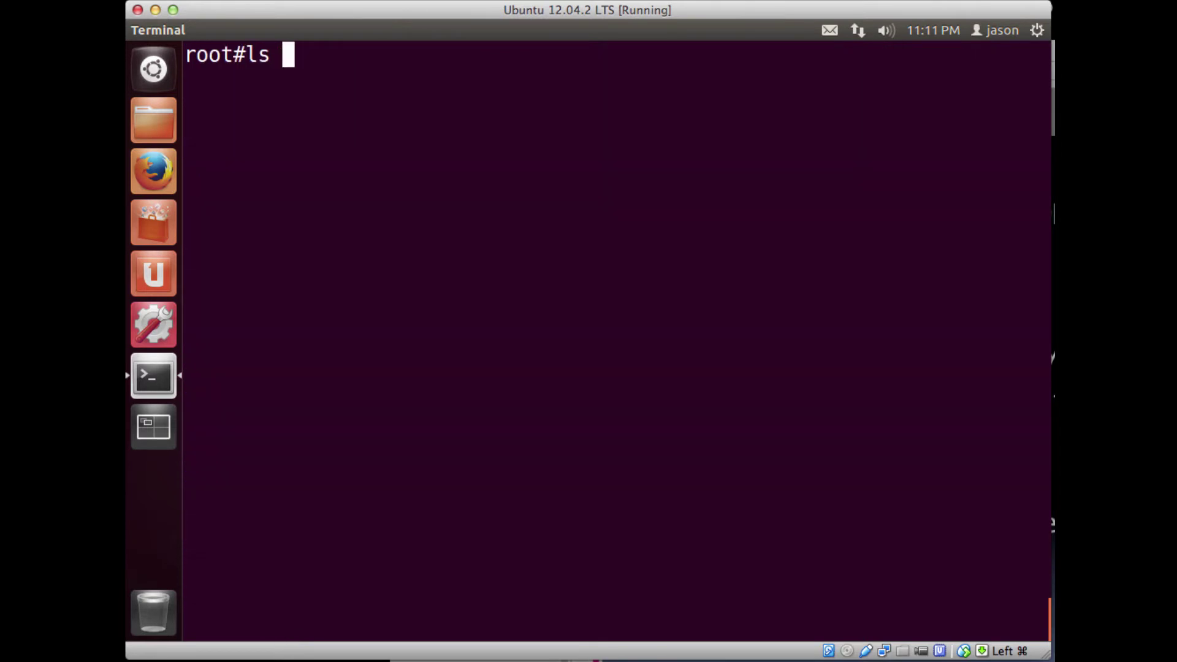
type("/mnt")
- Check /mnt is empty, then run mount -t vfat /dev/sdb1 /mnt and mark the device
key("Return")
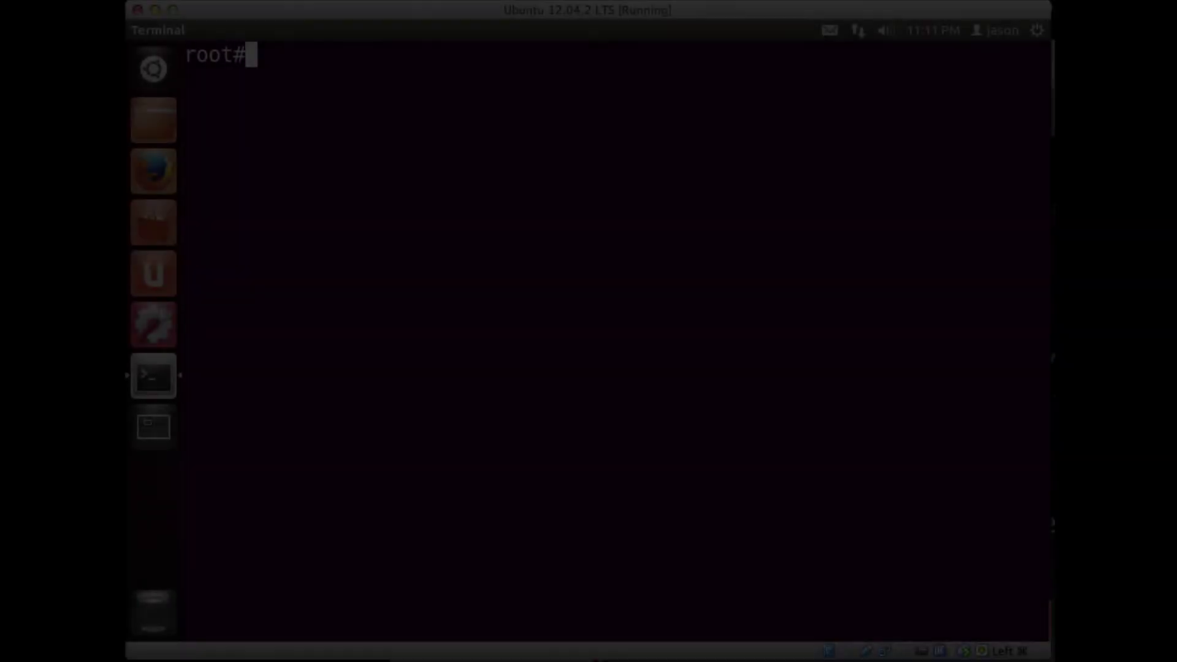
key("Left")
key("Left")
key("Left")
key("Left")
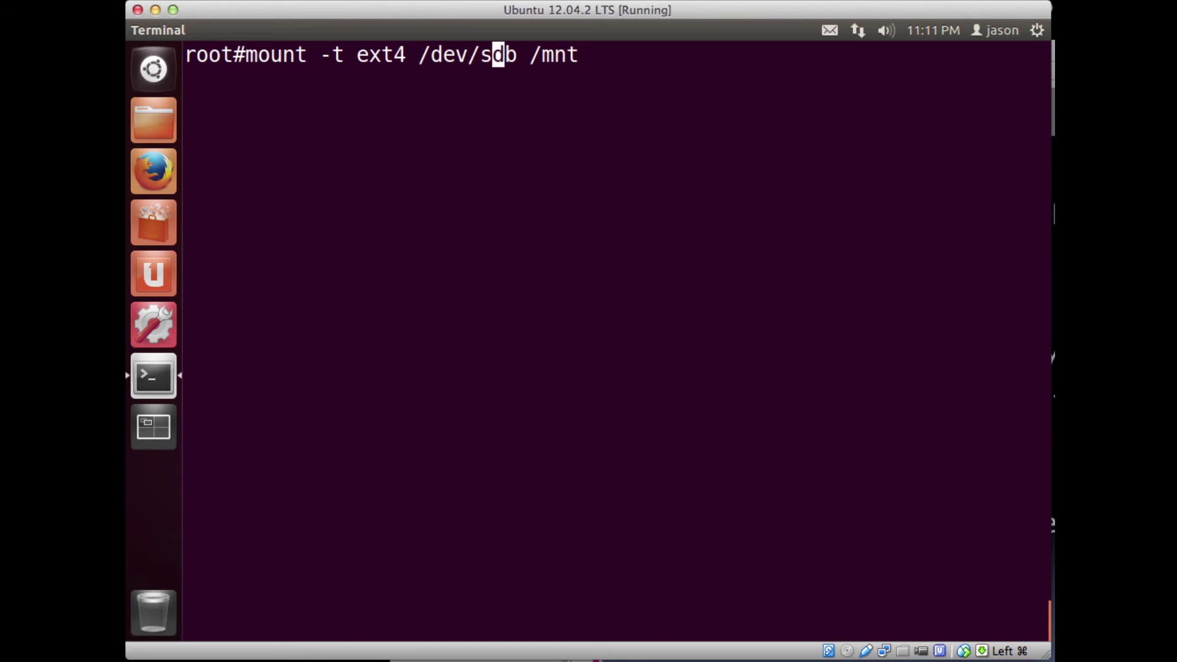
key("Right")
key("Right")
type("1")
key("Left")
key("Left")
key("Left")
key("Left")
key("Right")
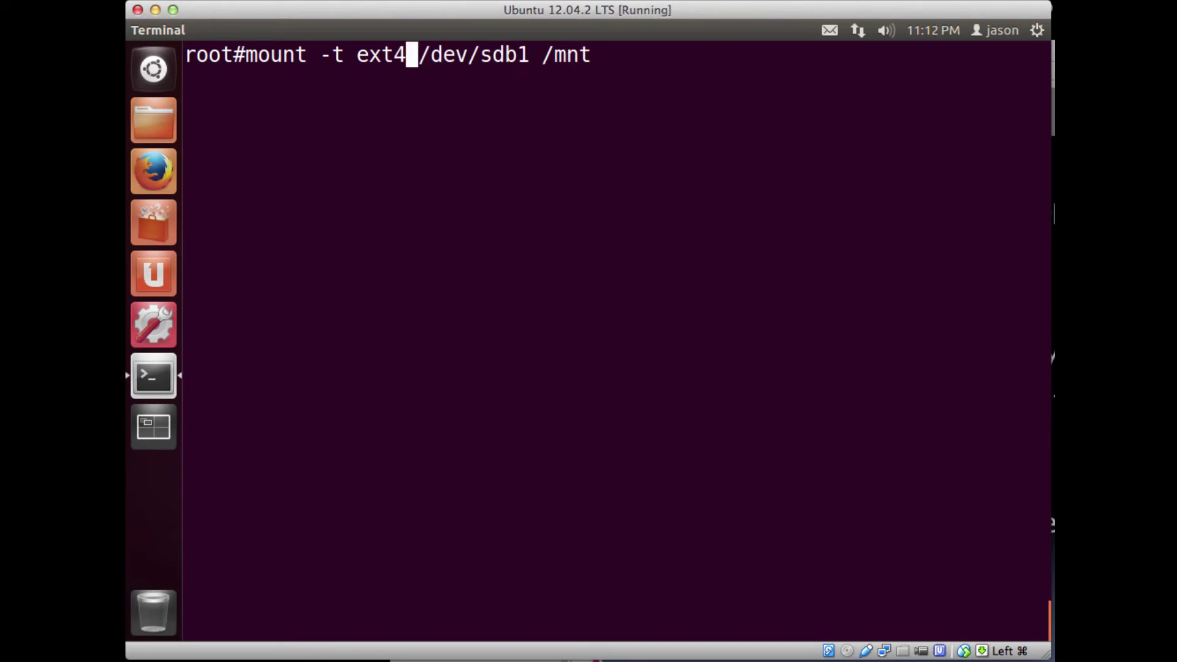
key("BackSpace")
key("BackSpace")
key("BackSpace")
key("BackSpace")
type("vfat")
key("Return")
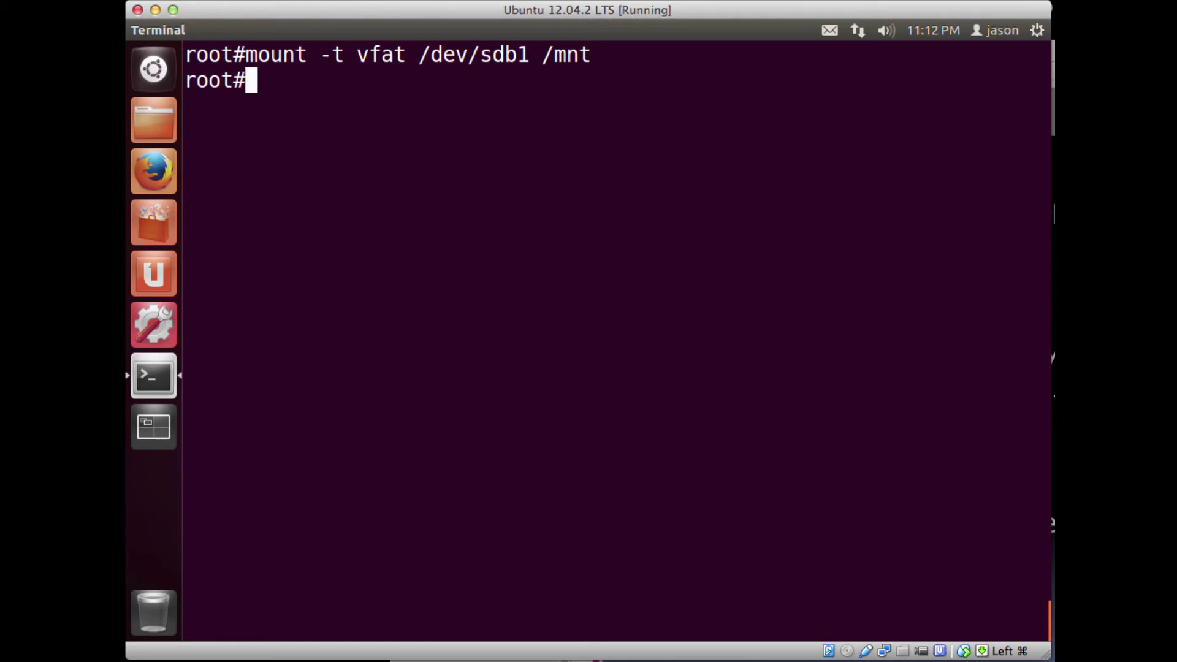
left_click_drag(419, 55, 518, 55)
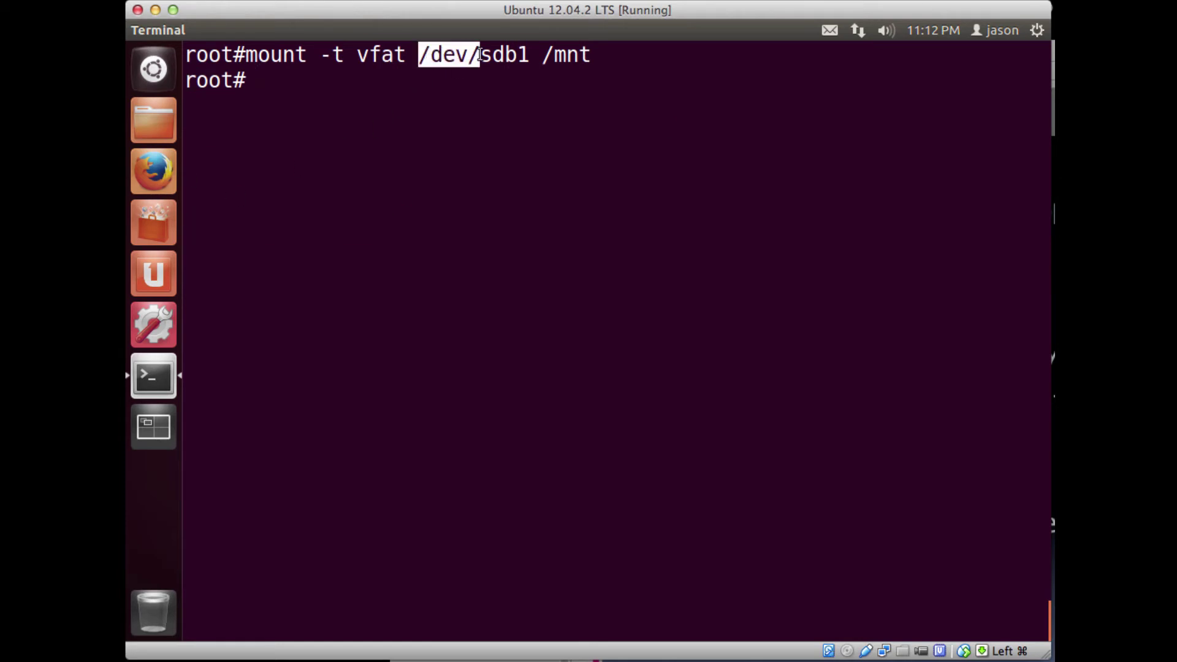
left_click(521, 55)
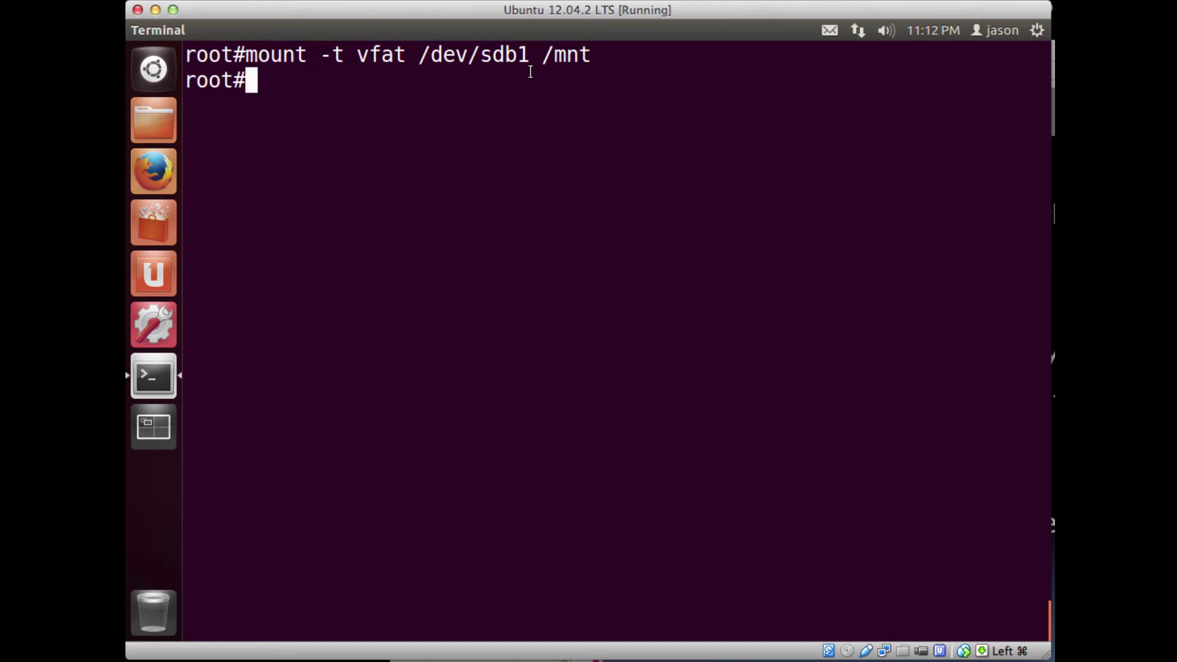
mouse_move(184, 29)
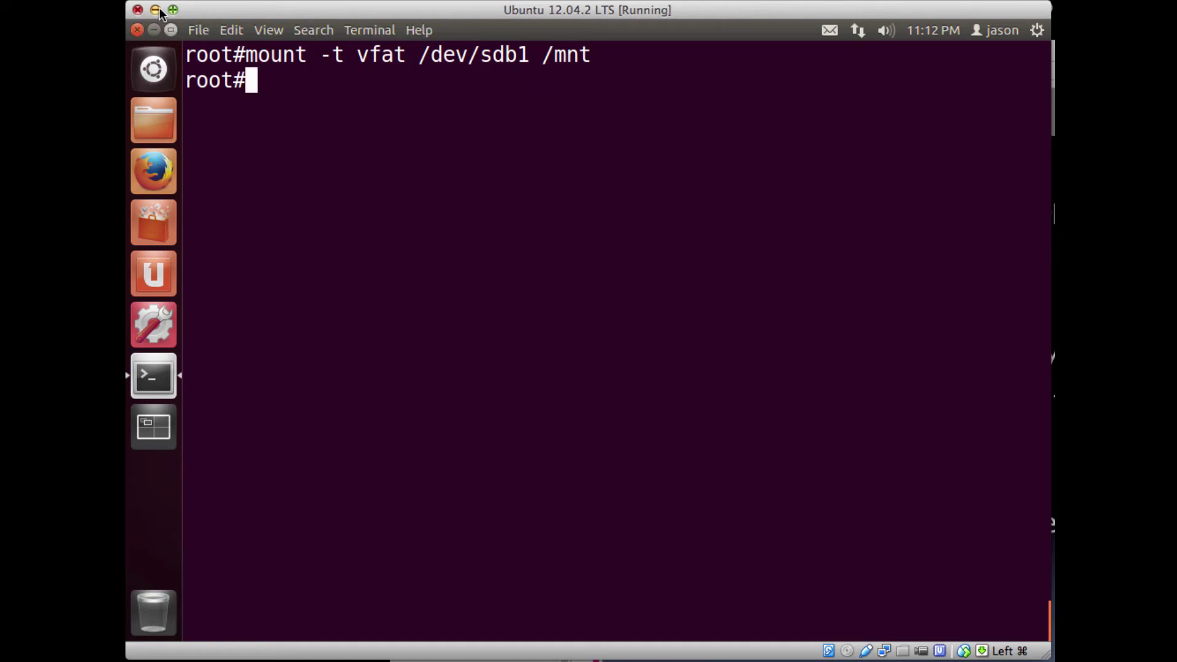
type("mount")
- Run mount and highlight the /dev/sdb1 on /mnt type vfat (rw) entry
key("Return")
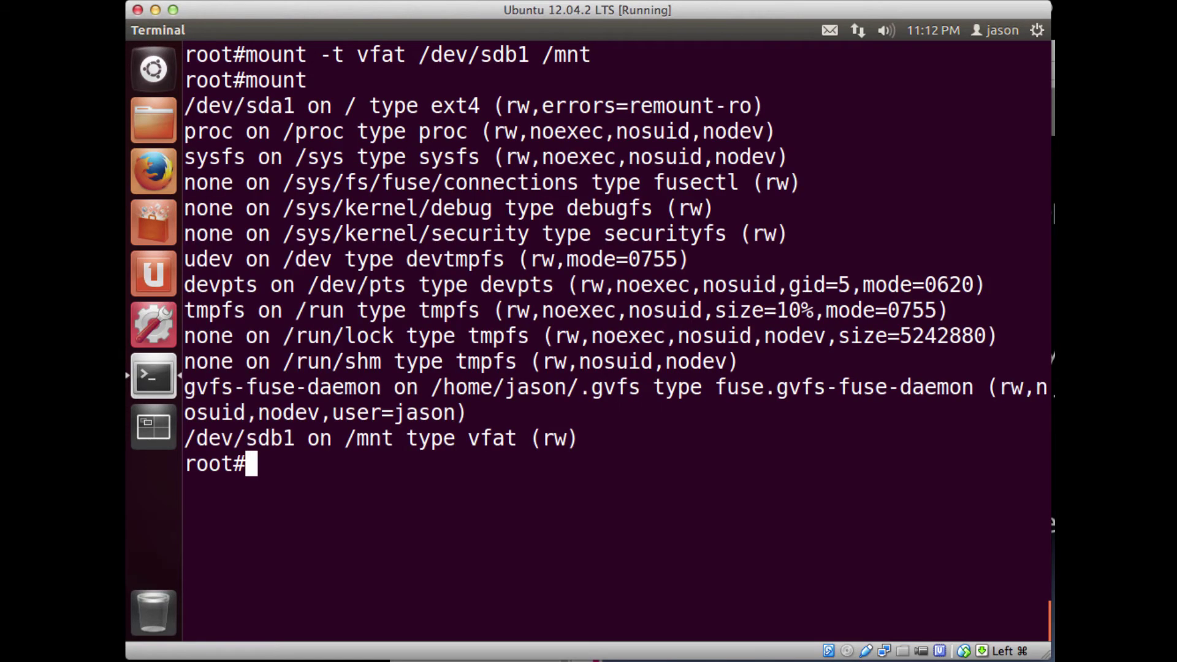
mouse_move(644, 441)
left_mouse_down()
mouse_move(260, 420)
mouse_move(181, 439)
left_mouse_up()
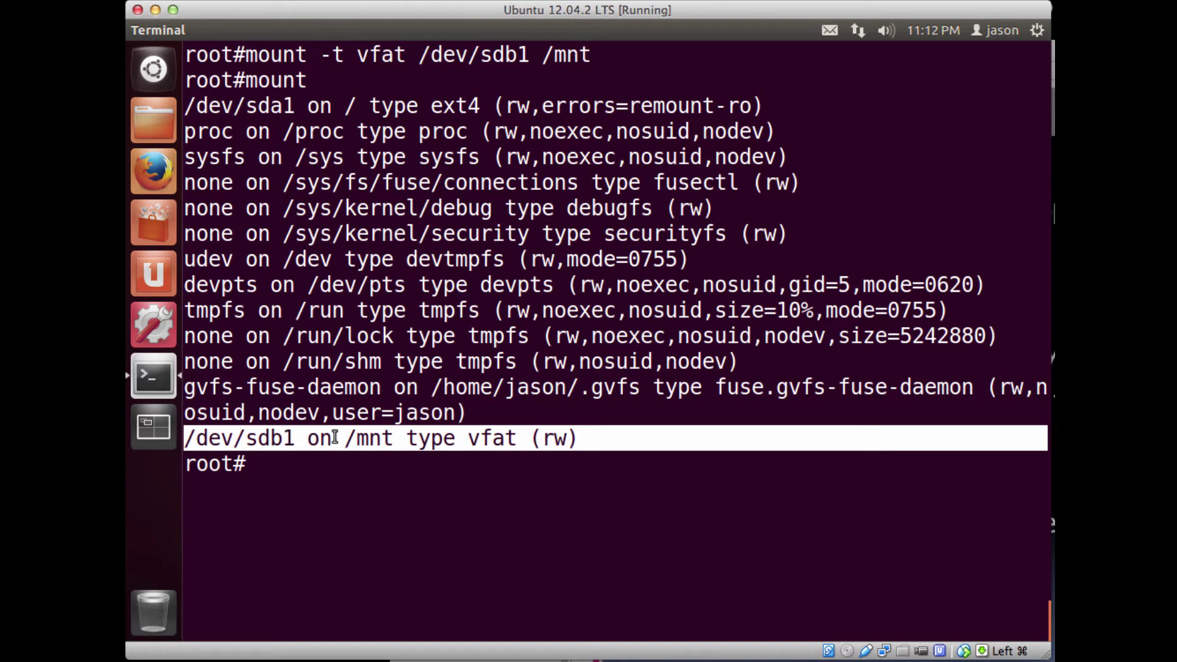
left_click_drag(344, 439, 390, 439)
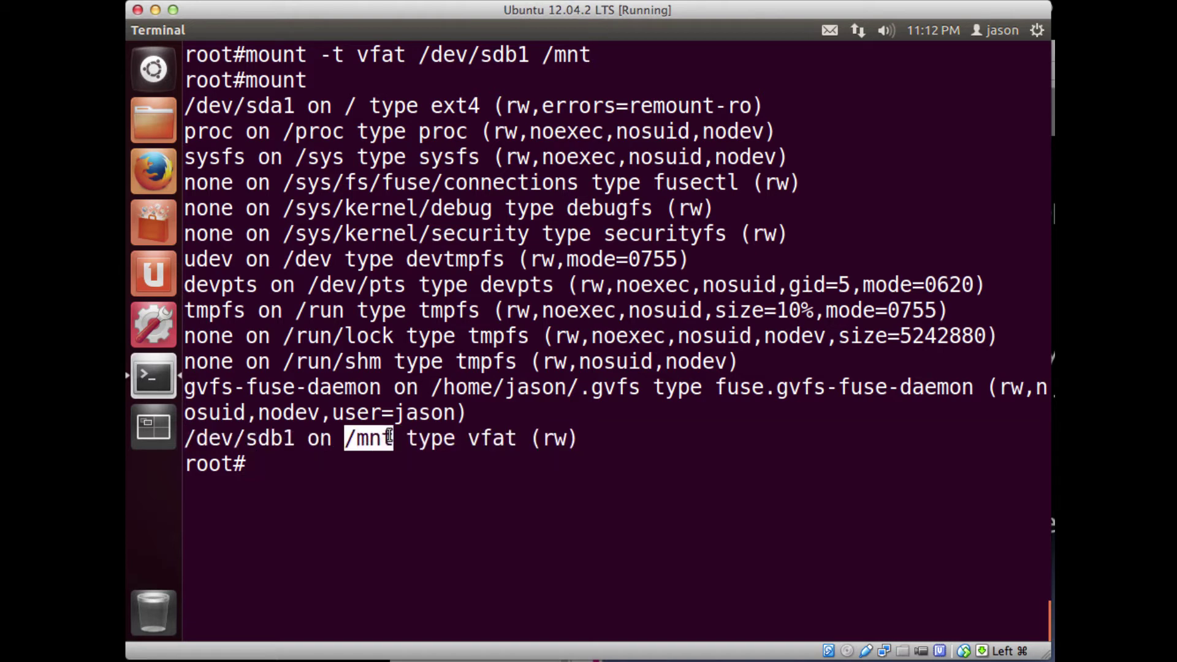
type("cle")
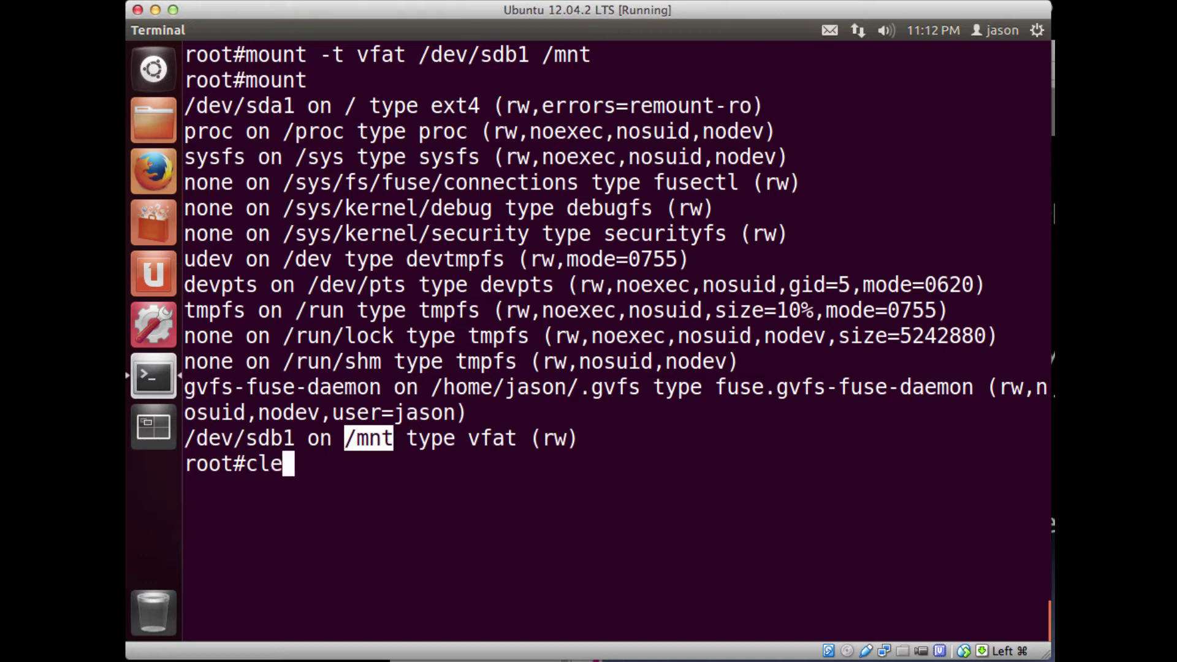
type("ar")
- Run df -h, highlighting the /dev/sda1 and /dev/sdb1 (/mnt, 64M) rows, then clear
key("Return")
type("df")
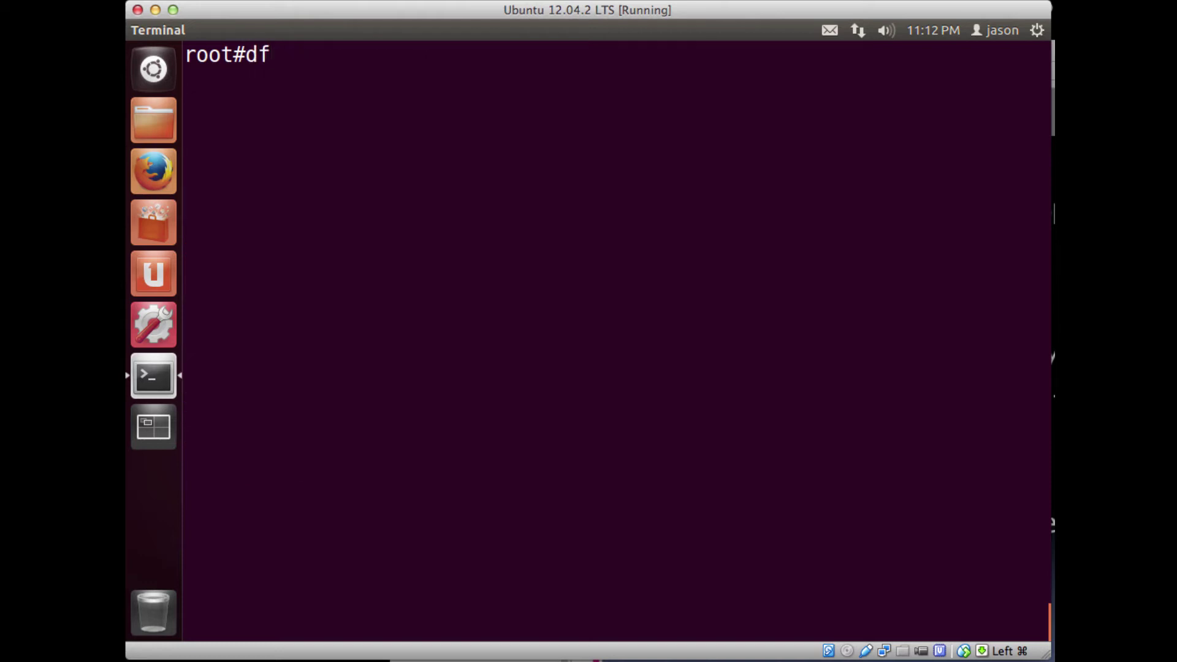
type(" -h")
key("Return")
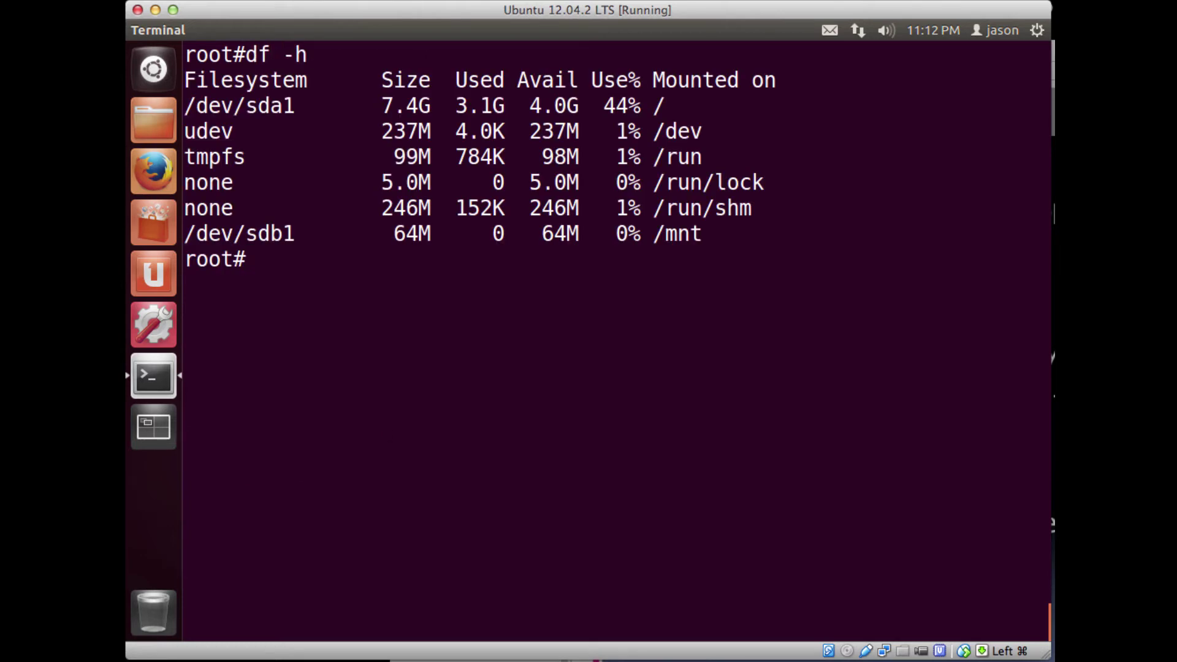
triple_click(735, 101)
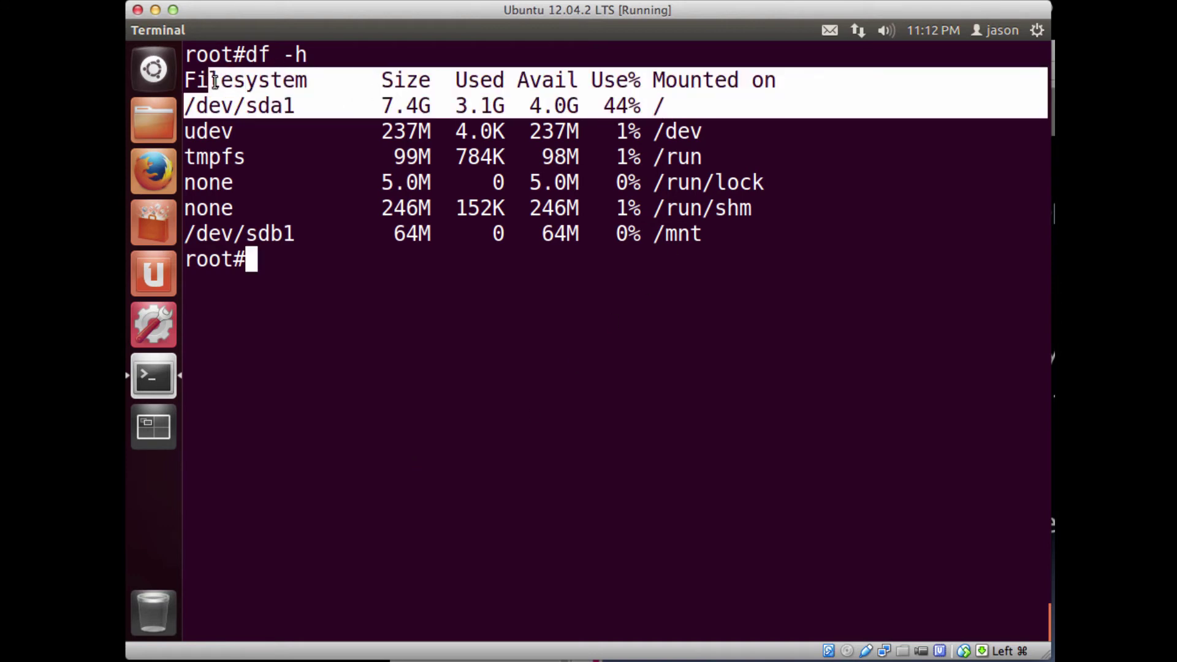
triple_click(756, 236)
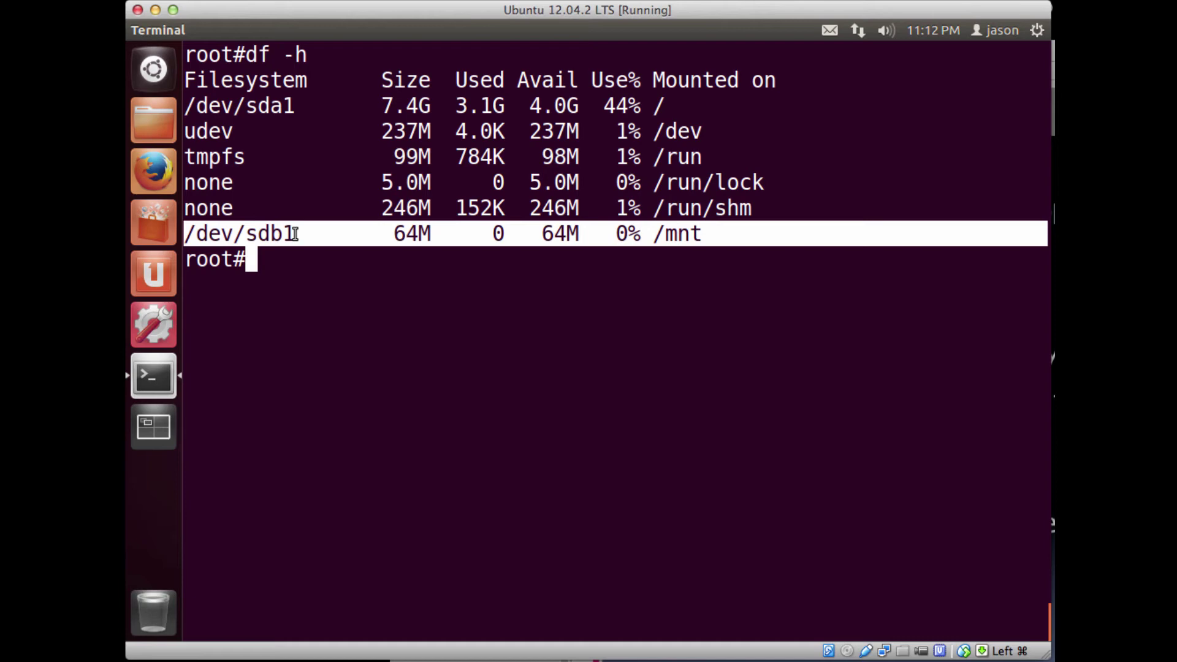
type("clear")
key("Return")
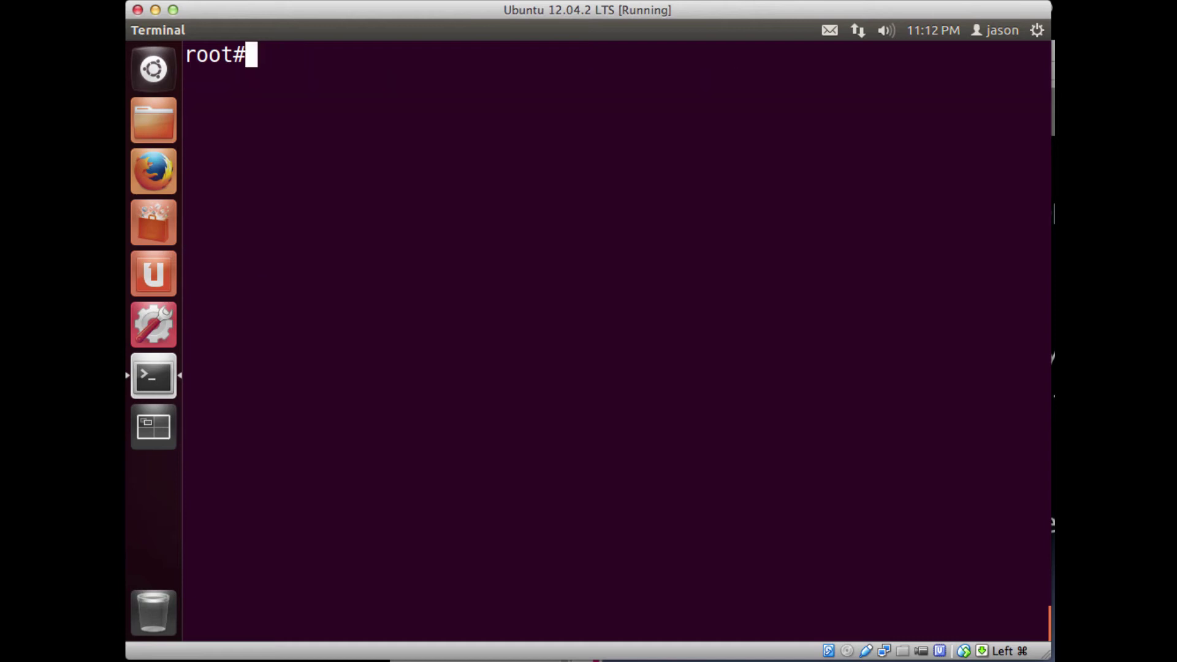
type("man mount")
key("Return")
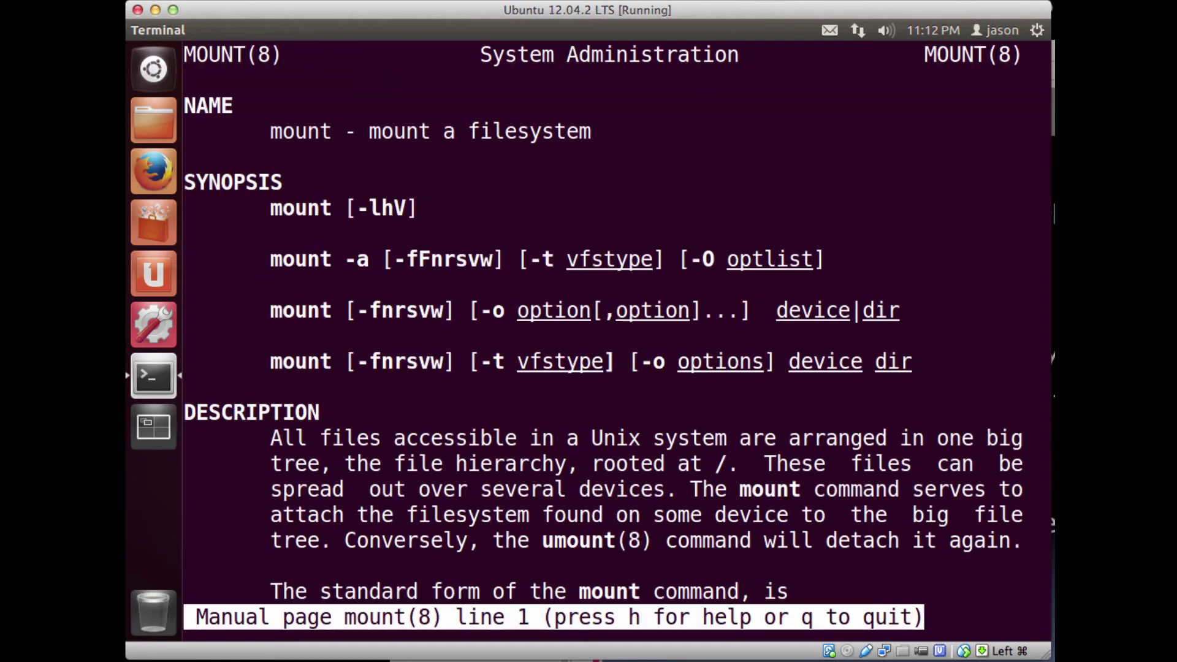
key("space")
key("space")
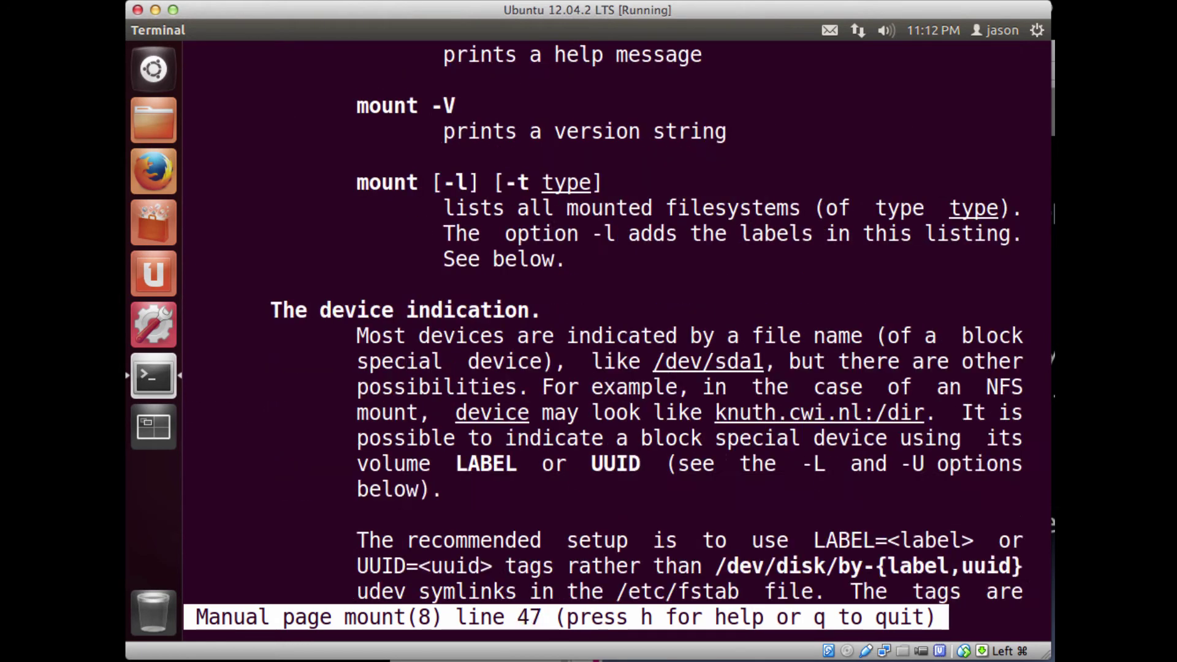
key("b")
key("b")
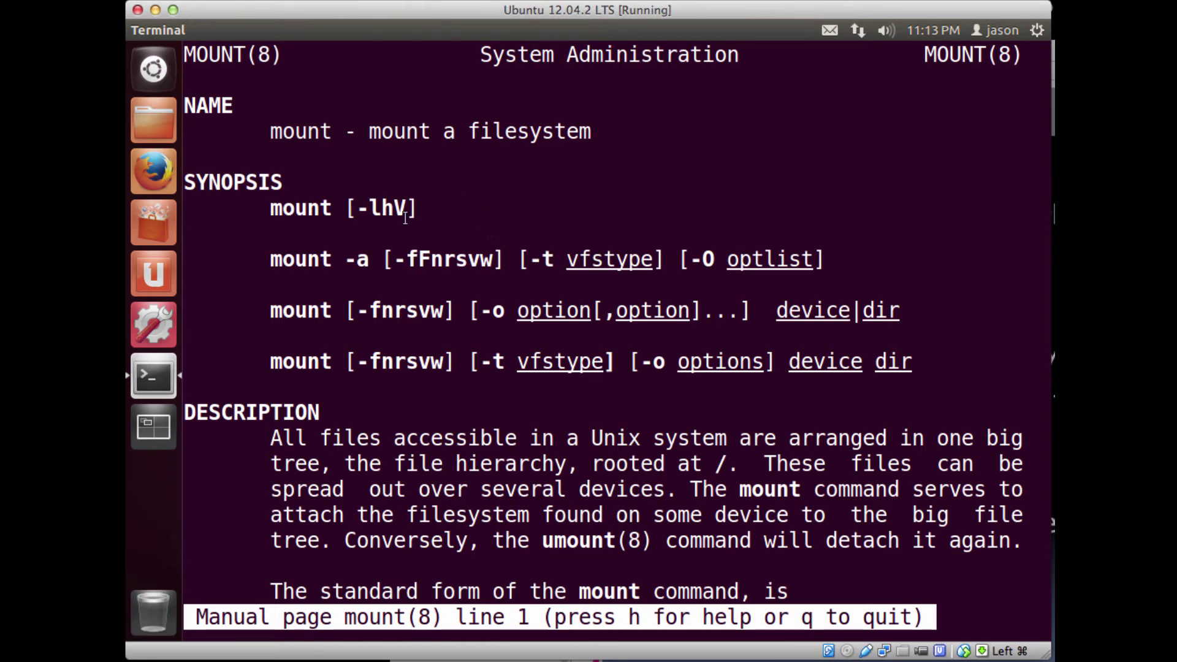
key("space")
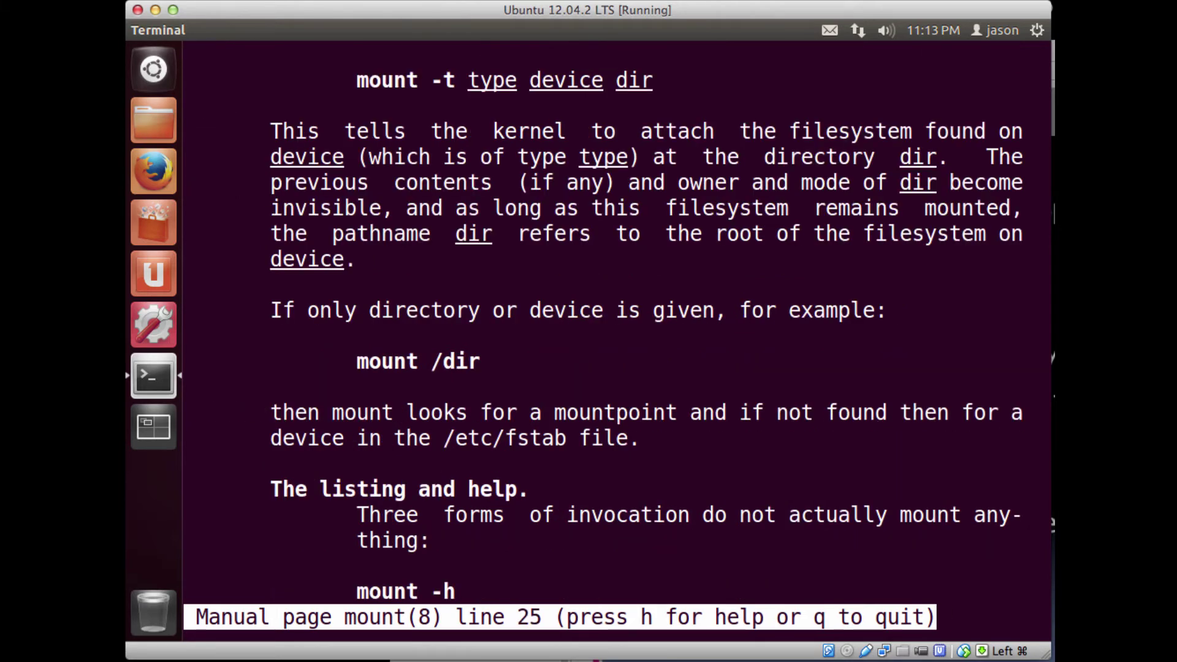
key("space")
key("space")
key("space")
key("space")
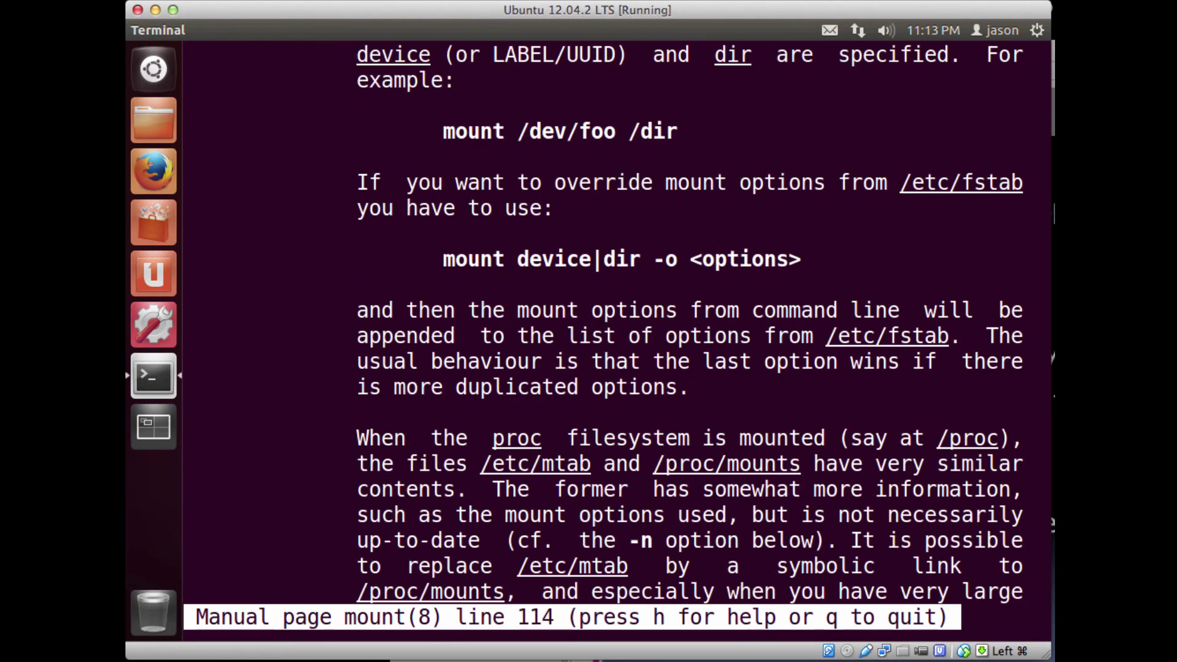
key("space")
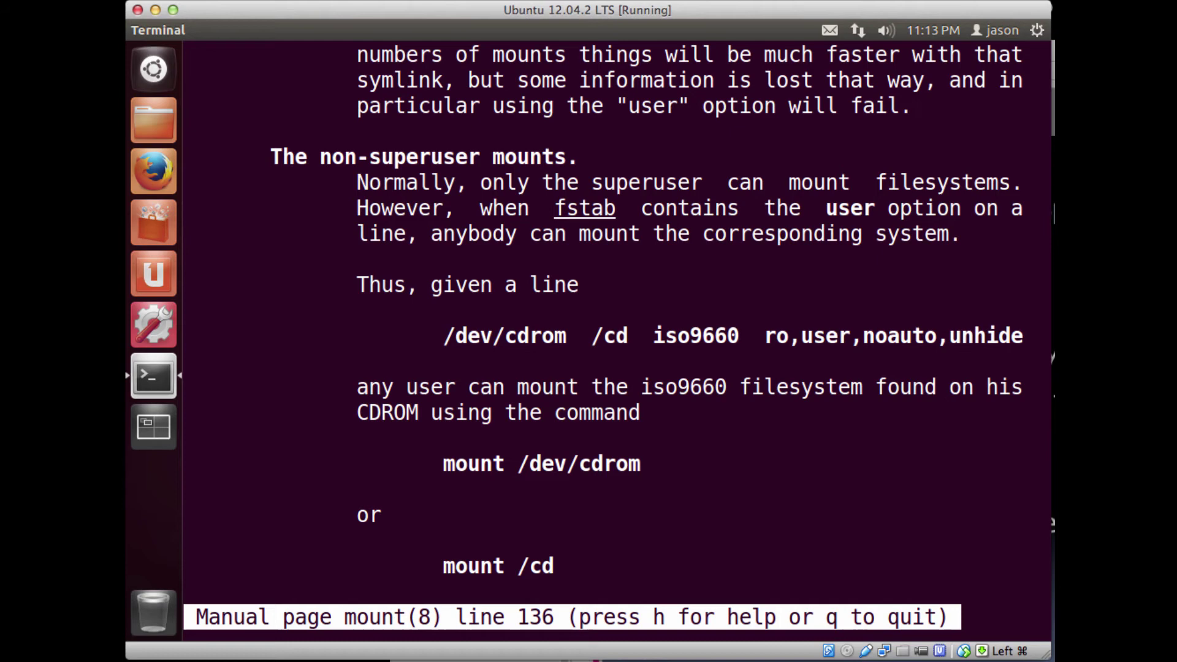
key("space")
key("space")
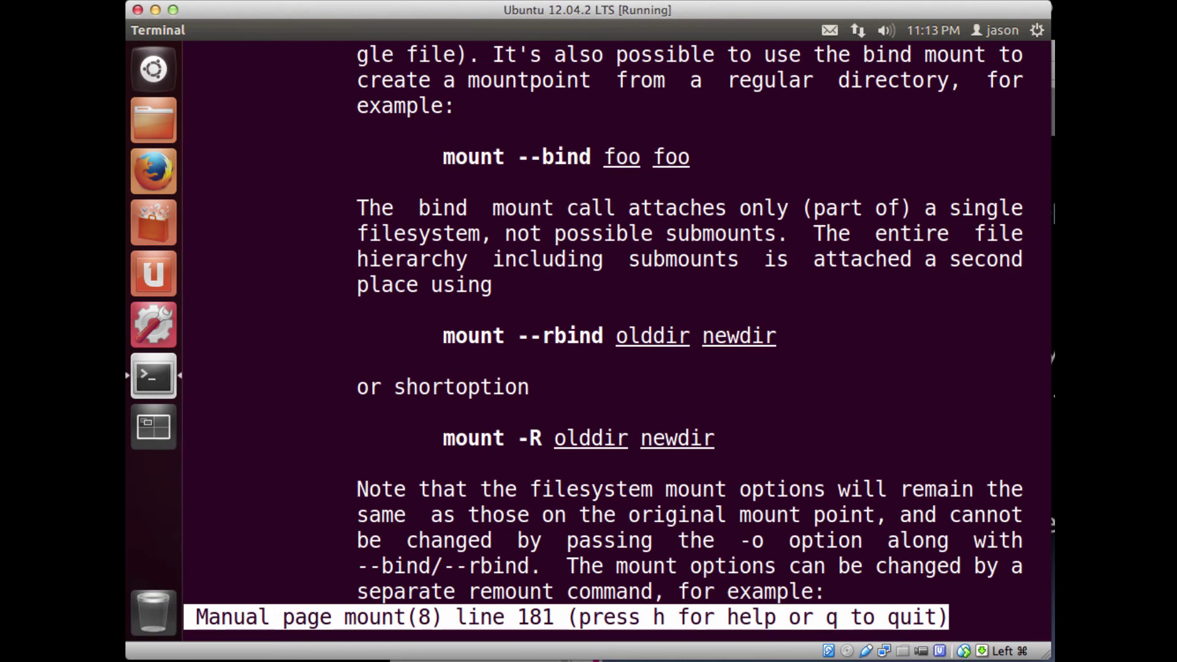
key("q")
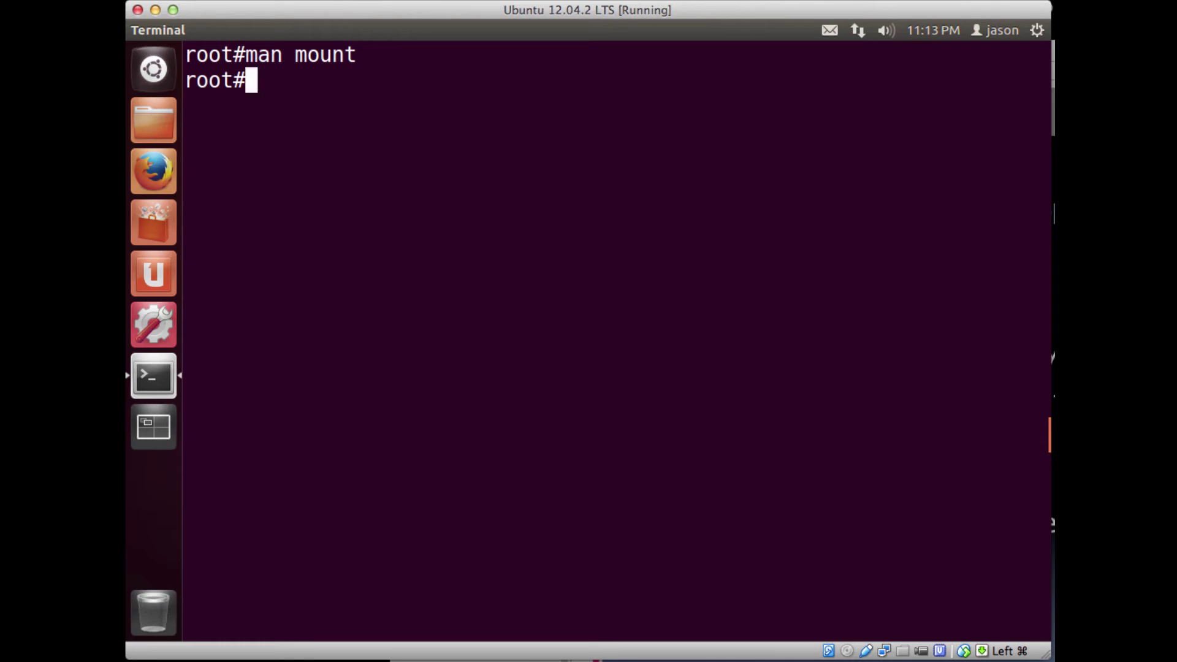
type("ls ")
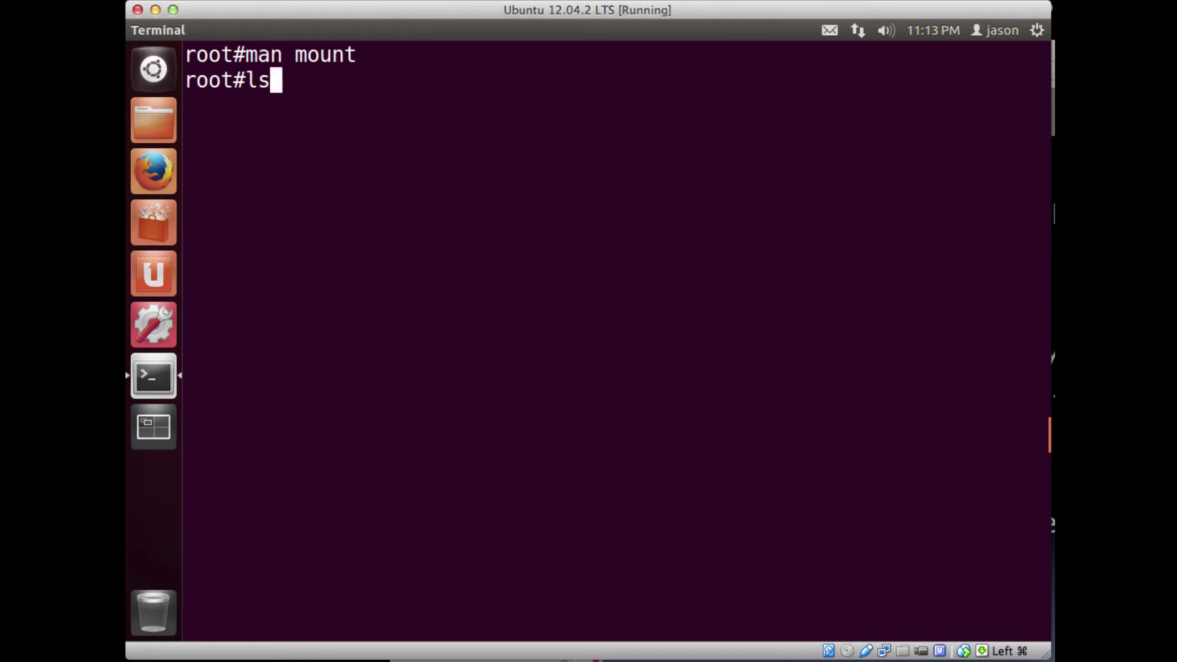
type("/")
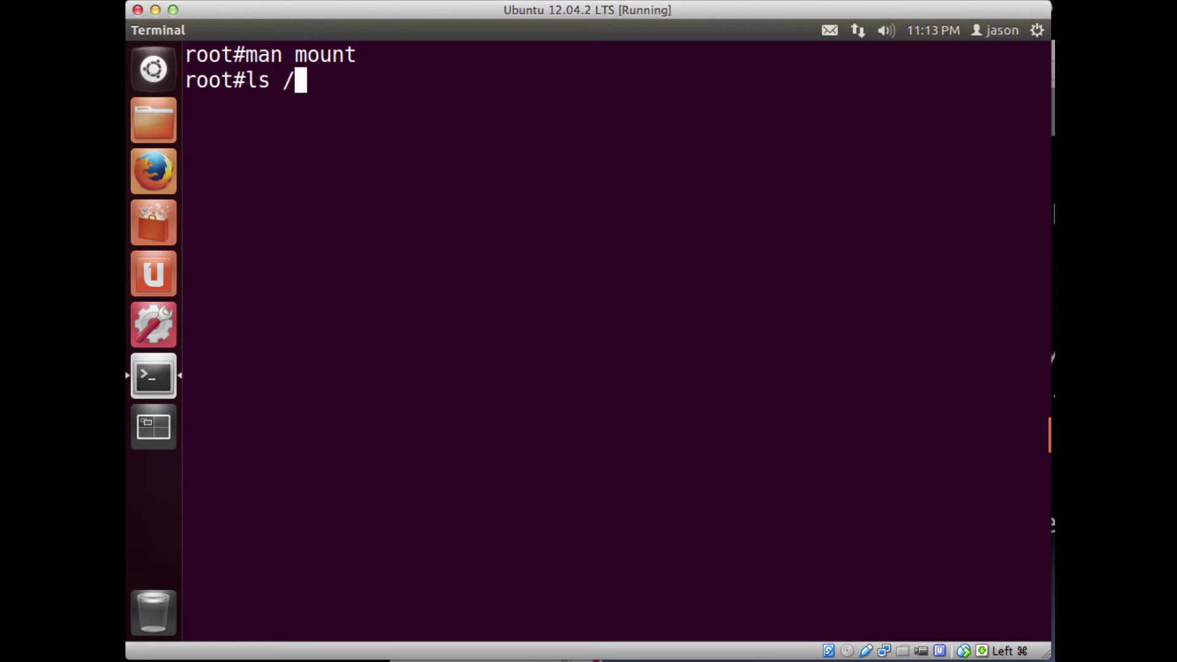
- Fix the stray slashes and run ls -l /mnt, which shows total 0
key("BackSpace")
type("-")
key("BackSpace")
type("-l/")
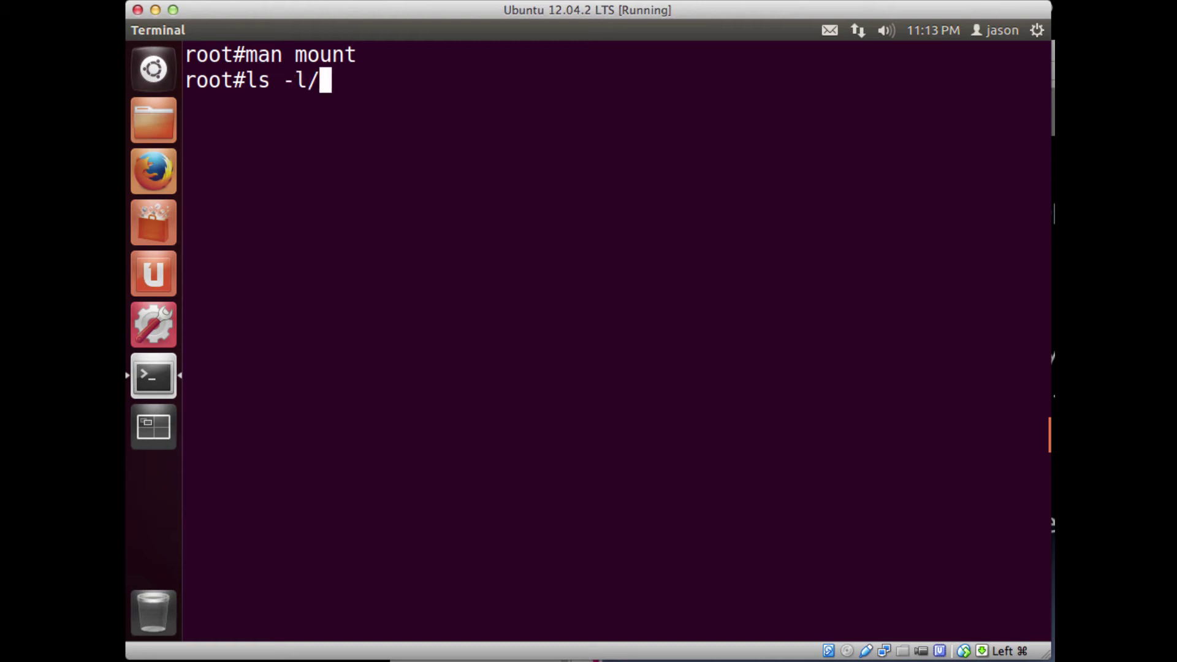
key("BackSpace")
type("/mnt")
key("Return")
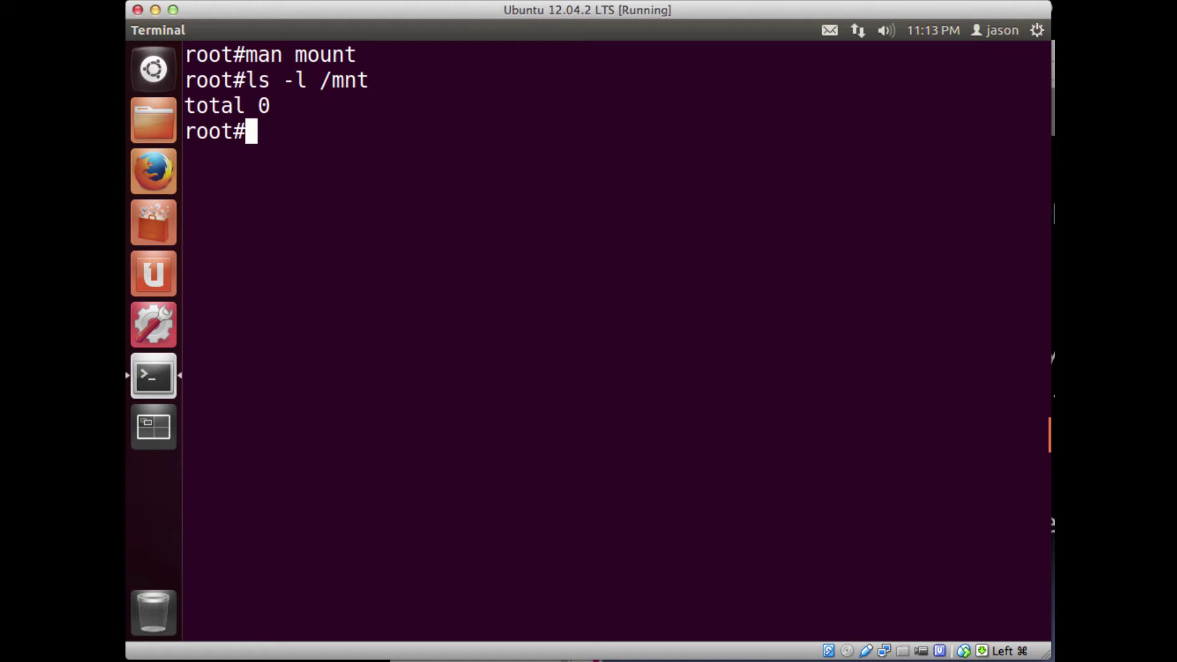
- Rerun as ls -la /mnt and highlight the root root owner fields
key("Up")
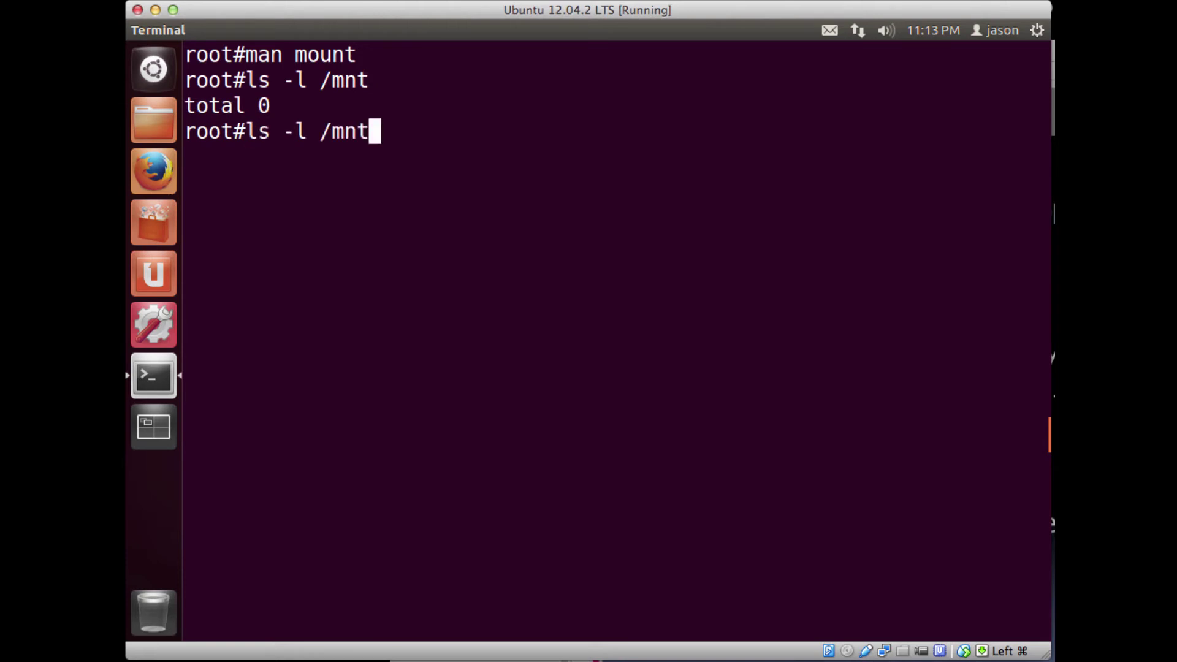
key("Left")
key("Left")
key("Left")
type("a")
key("Return")
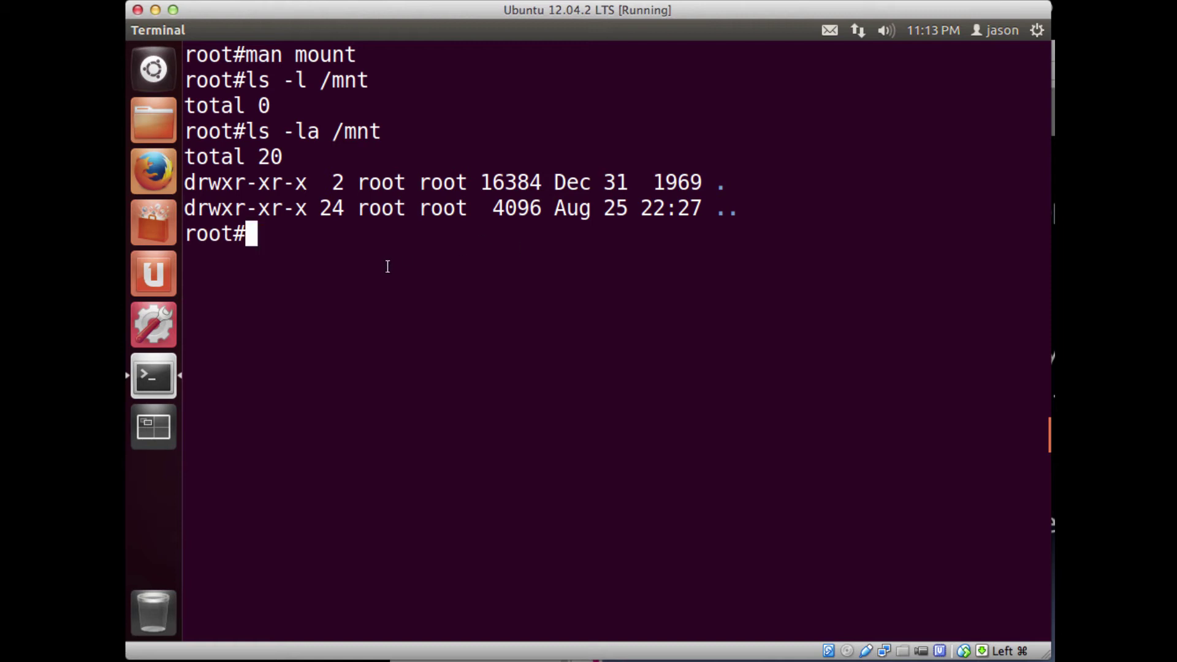
left_click_drag(227, 52, 243, 81)
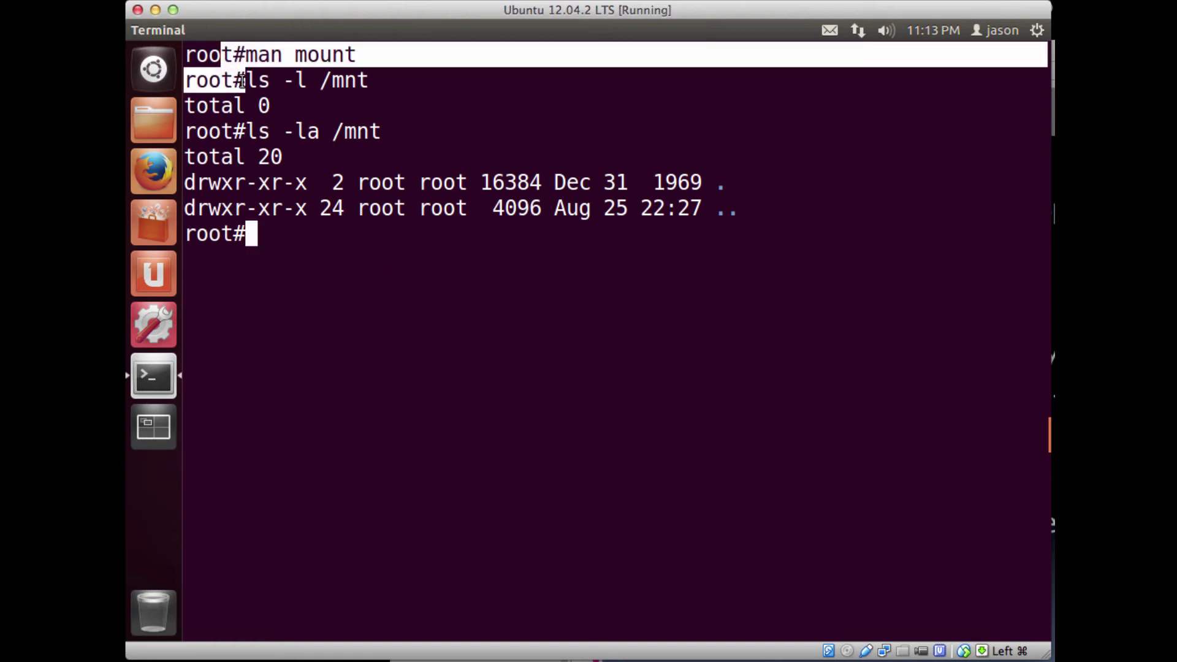
left_click(334, 225)
left_click_drag(357, 184, 467, 207)
left_click(488, 213)
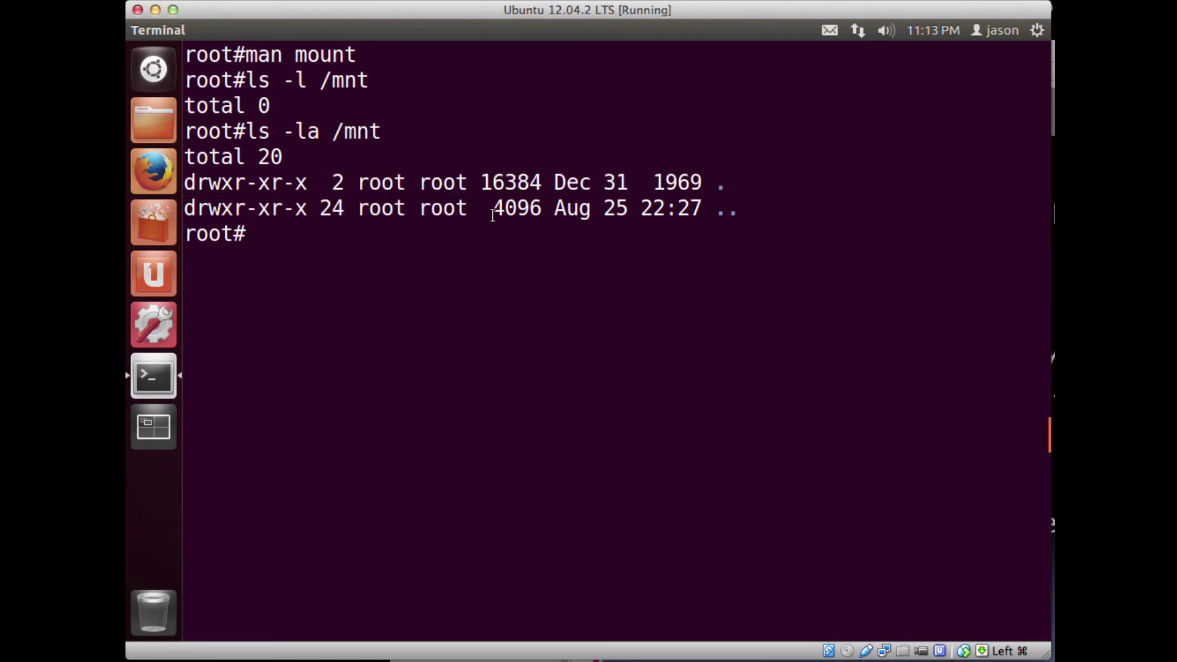
type("umou")
- Clear the screen and attempt the unmount on /dev/mnt
key("BackSpace")
key("BackSpace")
key("BackSpace")
key("BackSpace")
type("clear")
key("Return")
type("un")
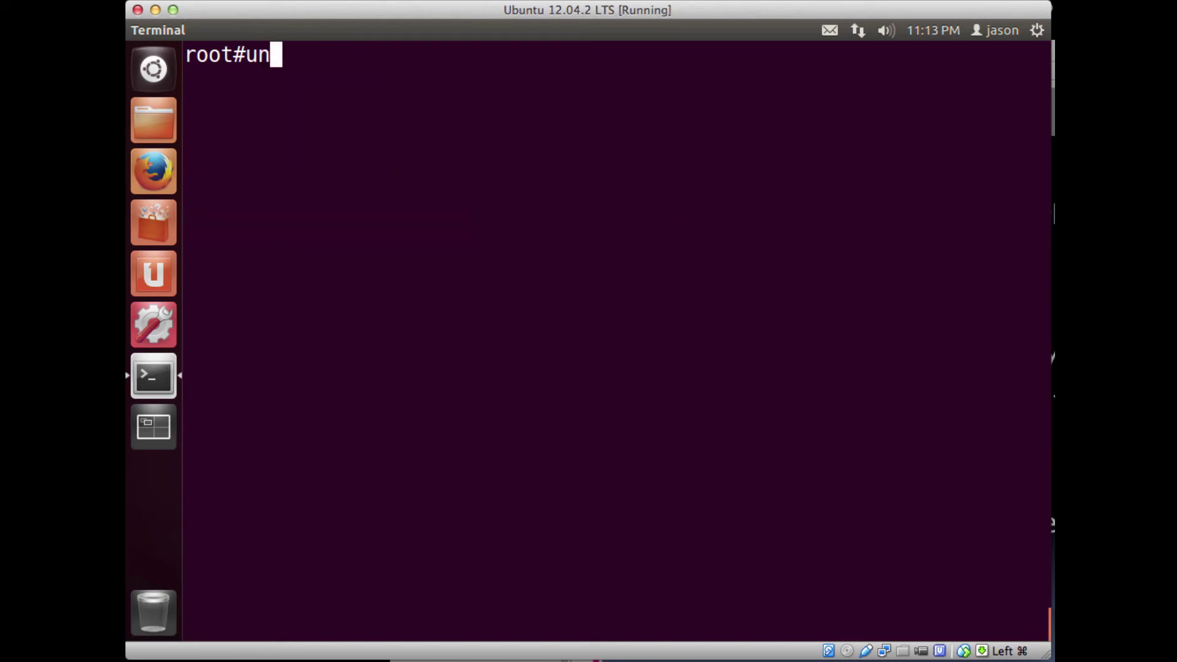
type("mount /de")
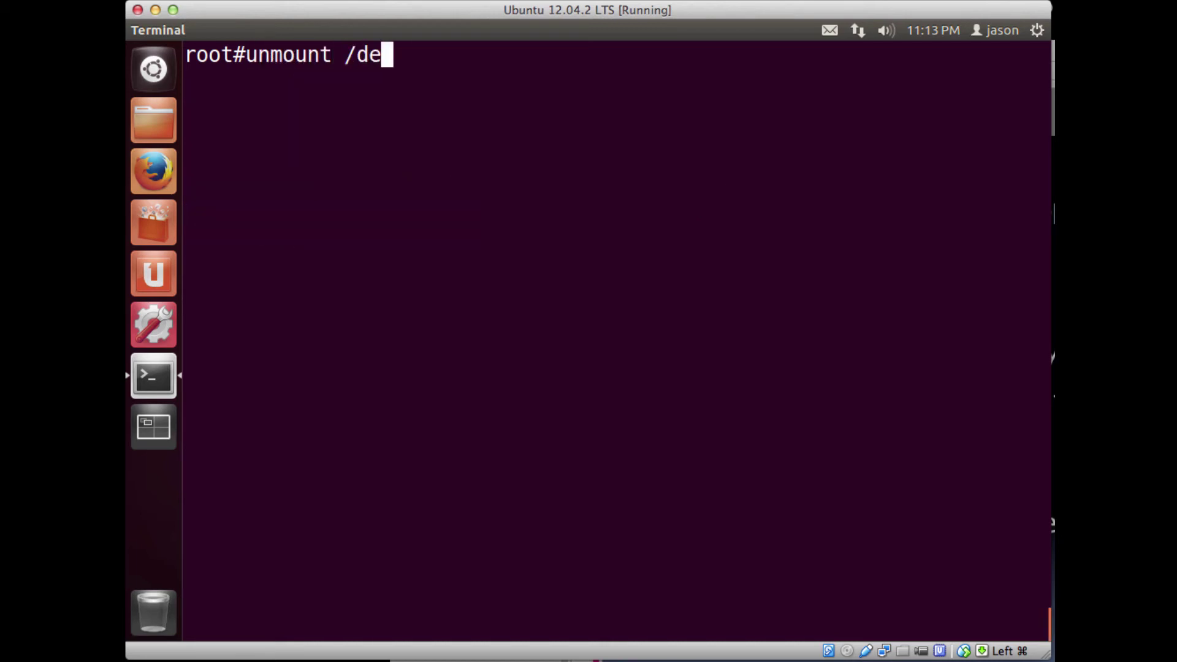
type("v/mnt")
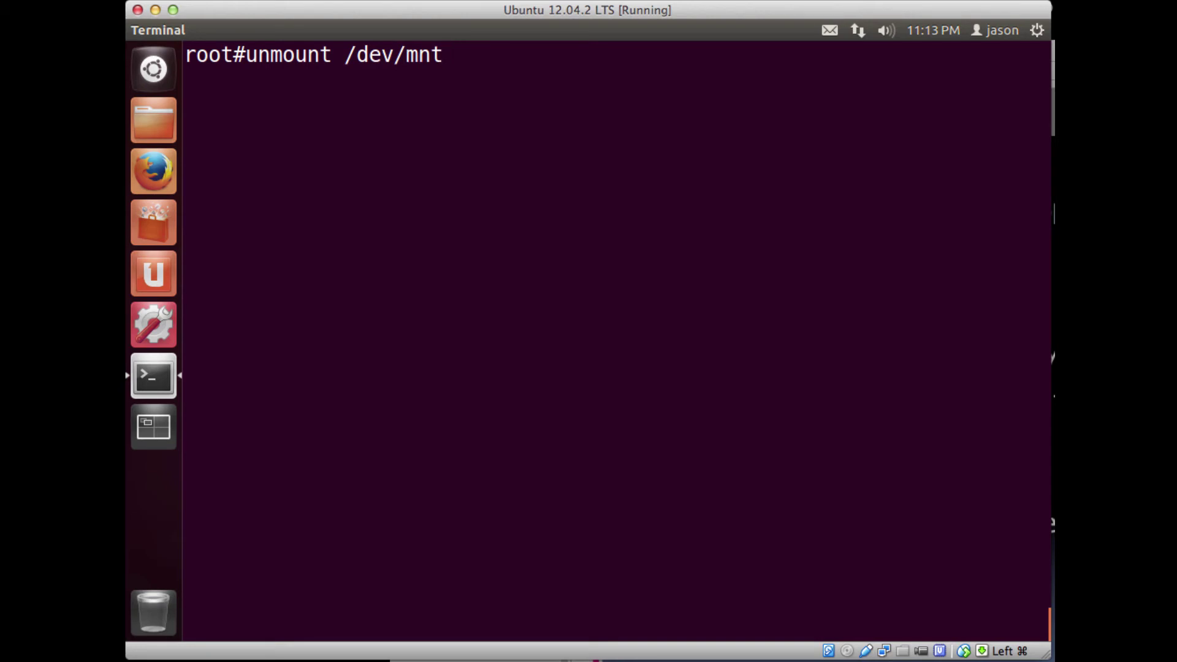
key("Return")
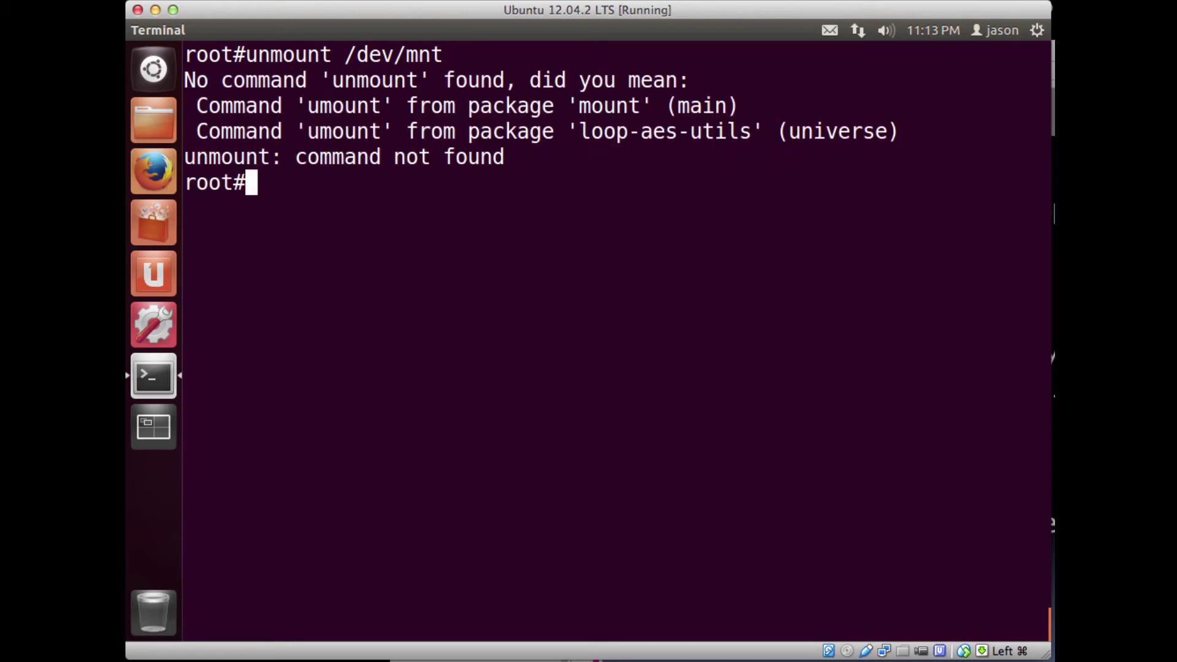
- Correct the command name to umount and rerun it
key("Up")
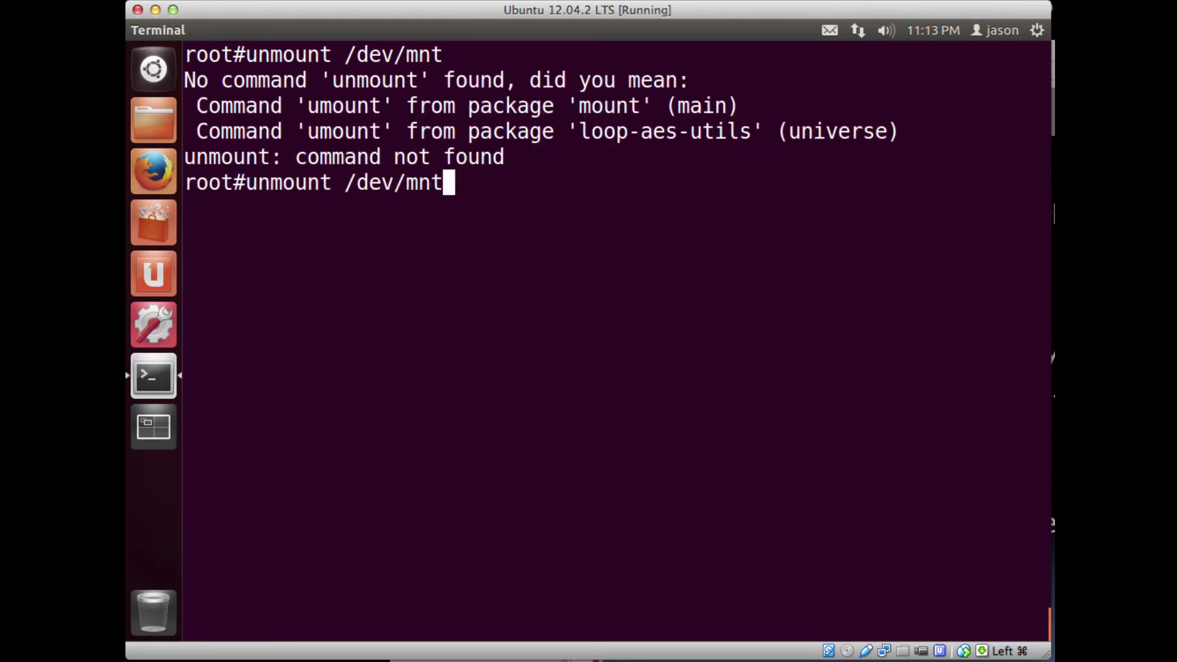
key("Left")
key("Left")
key("Left")
key("Left")
key("Left")
key("Left")
key("BackSpace")
key("Return")
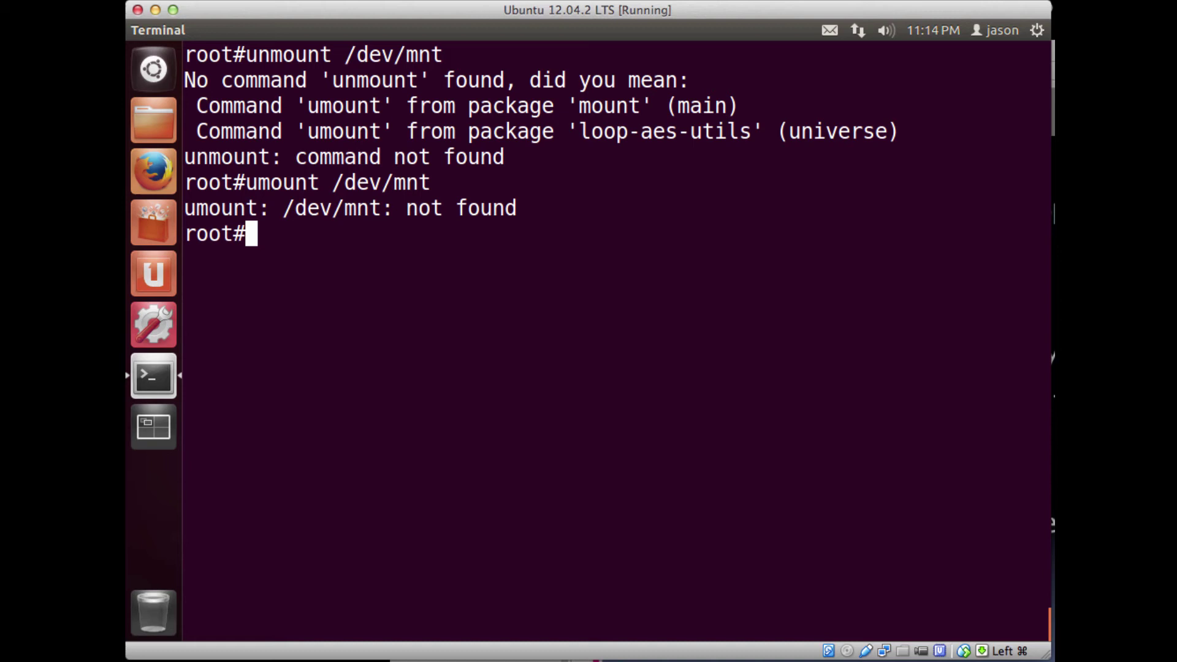
type("clear")
- Unmount /mnt after removing /dev from the path, then run mount to confirm
key("Return")
key("Up")
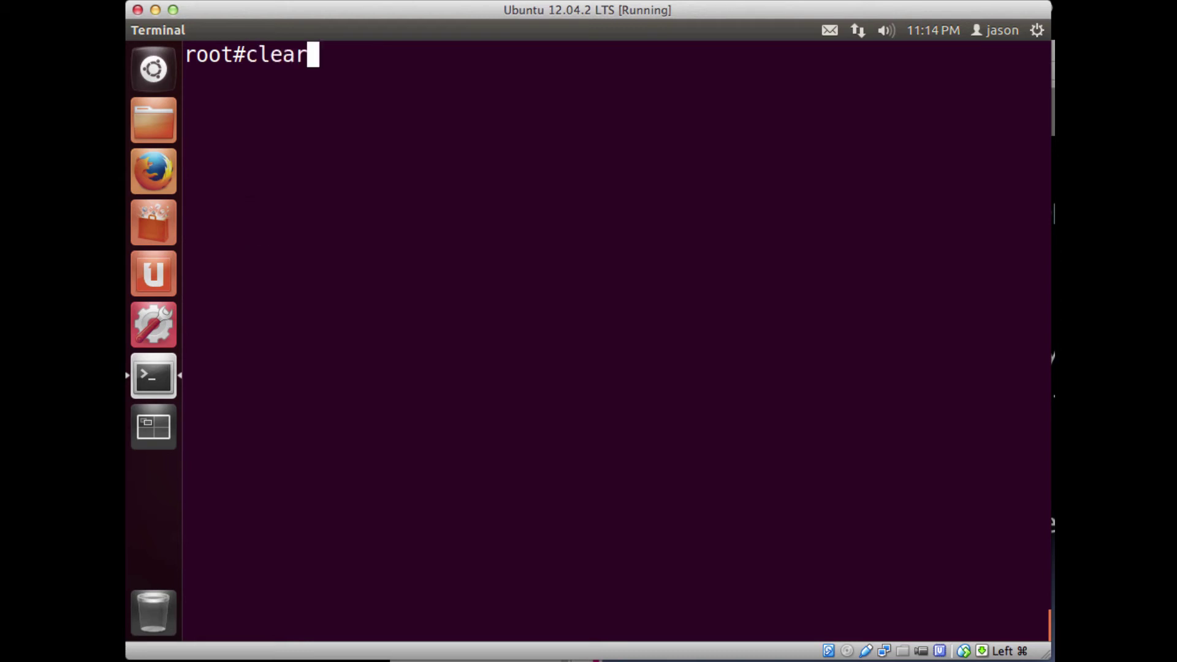
key("Up")
key("Left")
key("Left")
key("Left")
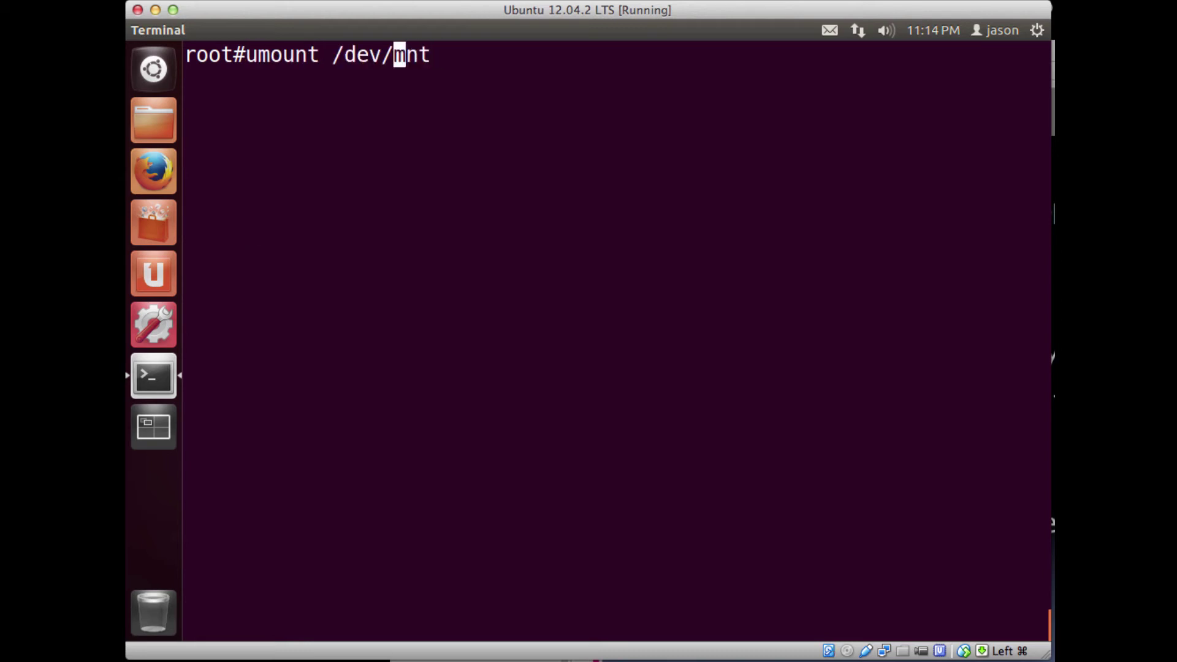
key("Left")
key("BackSpace")
key("BackSpace")
key("BackSpace")
key("BackSpace")
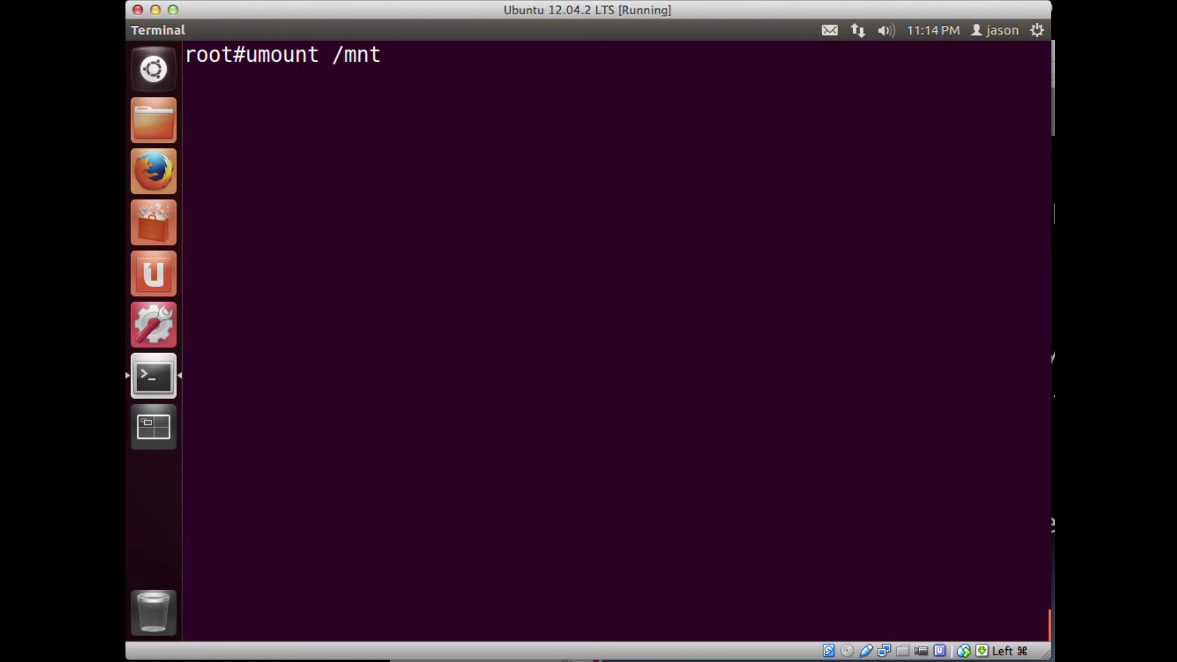
key("Return")
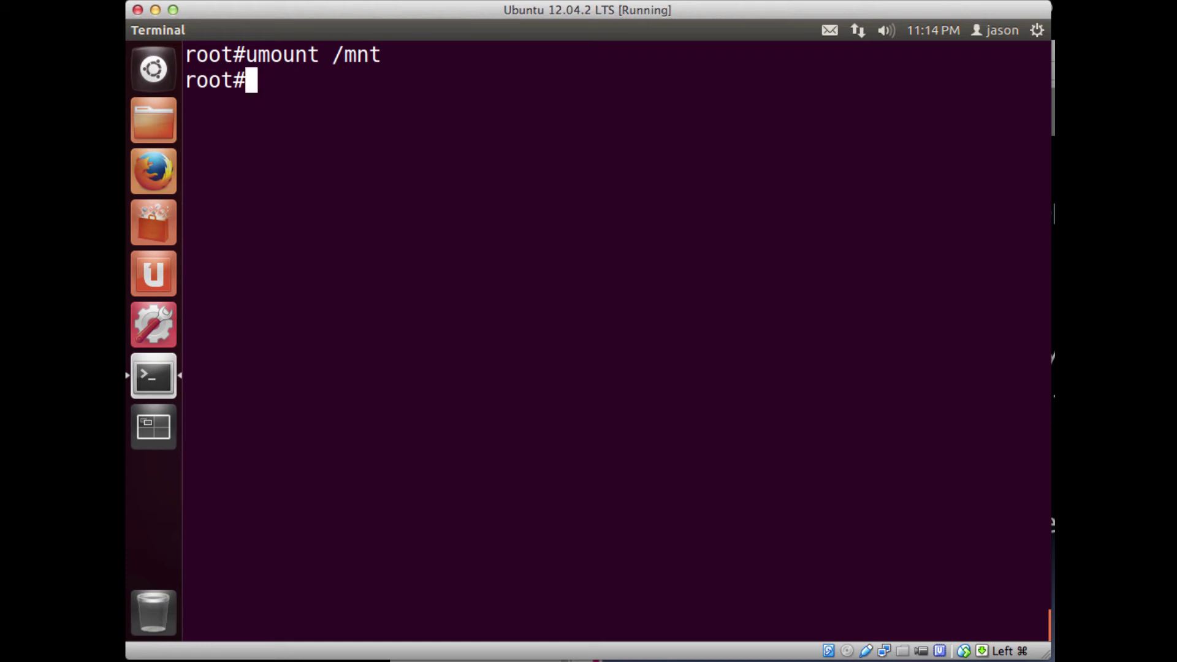
type("mount")
key("Return")
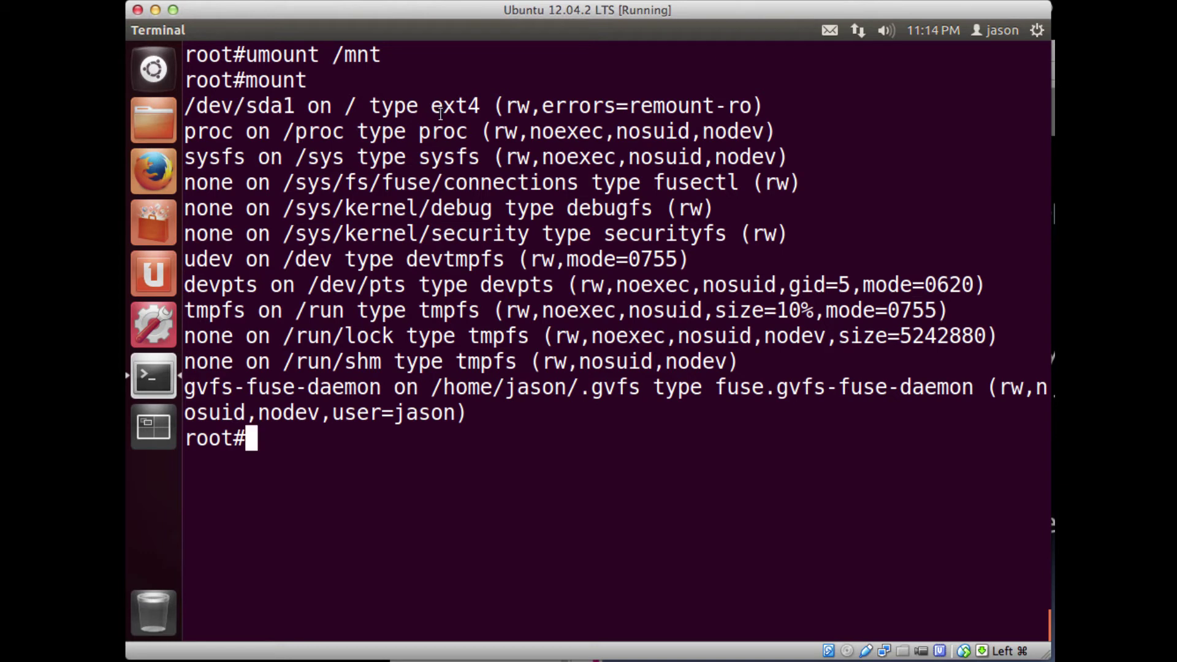
type("ex")
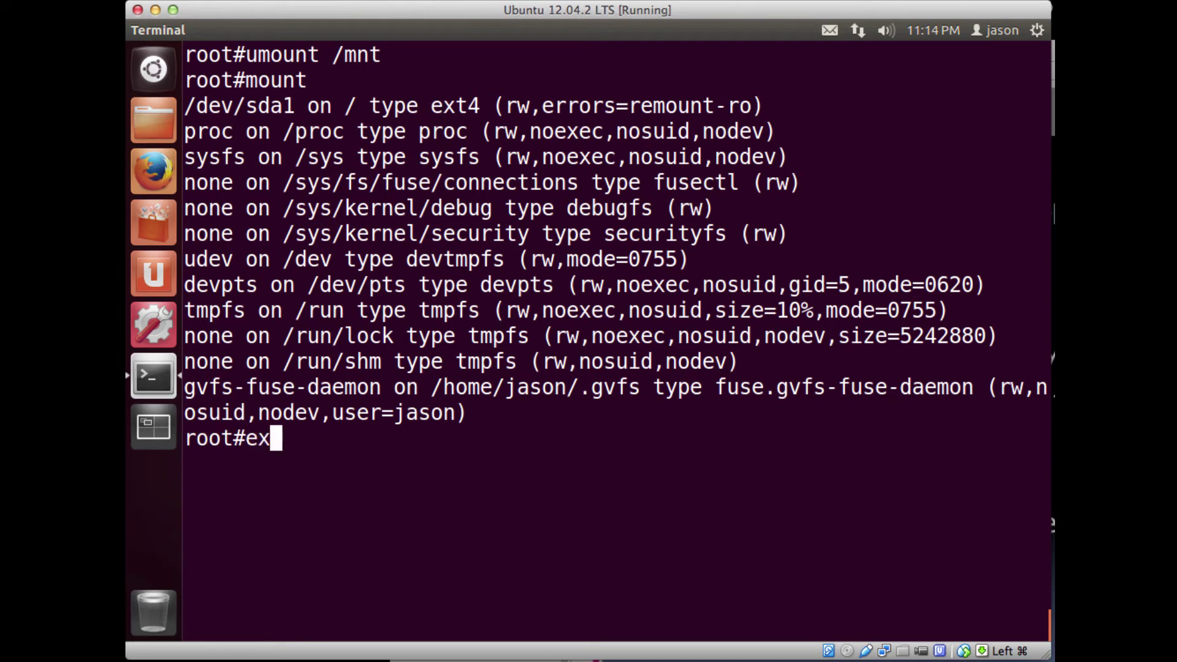
type("it")
- Exit the root shell and clear the screen at the jason$ prompt
key("Return")
type("clear")
key("Return")
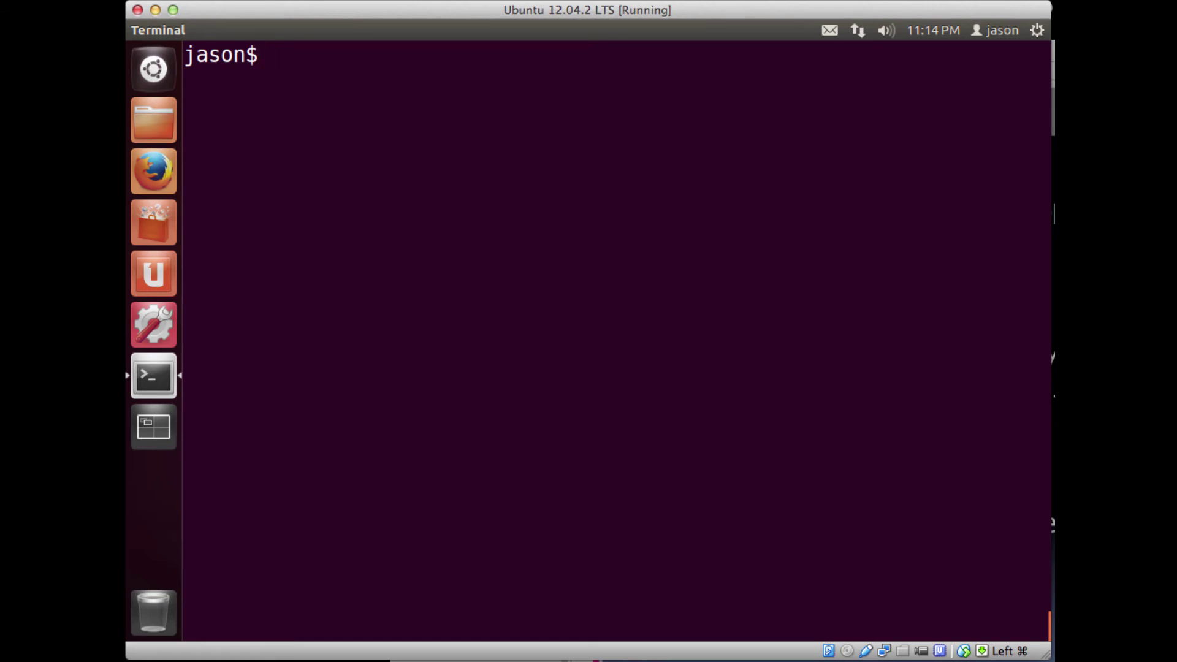
type("sudo mou")
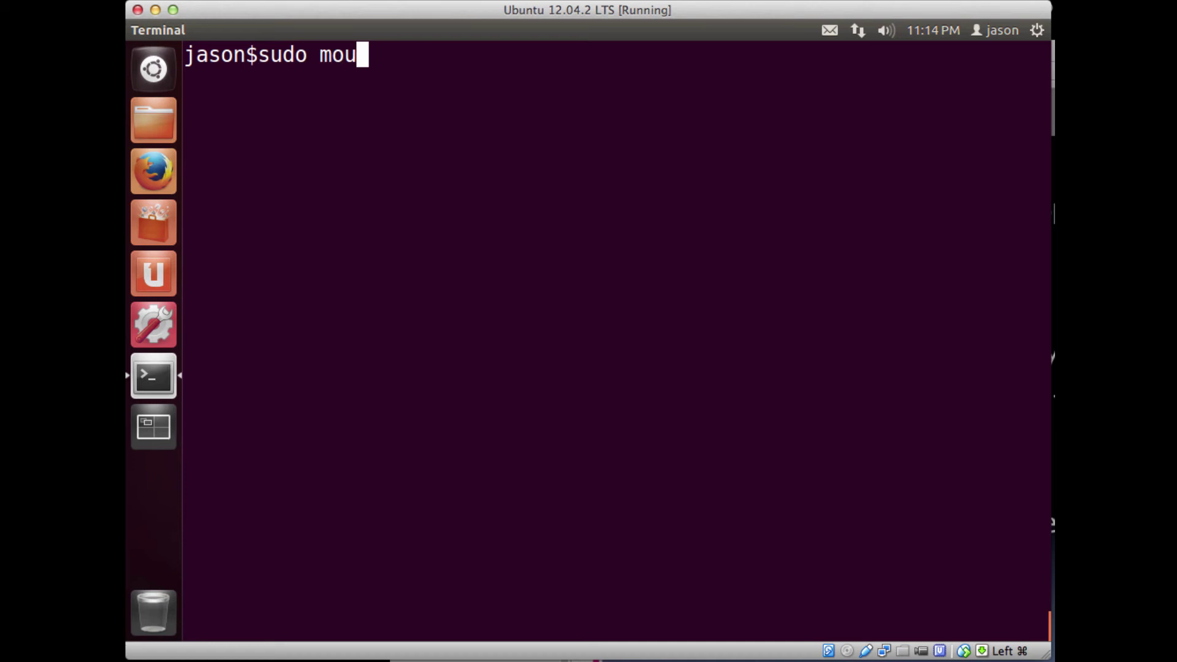
type("nt")
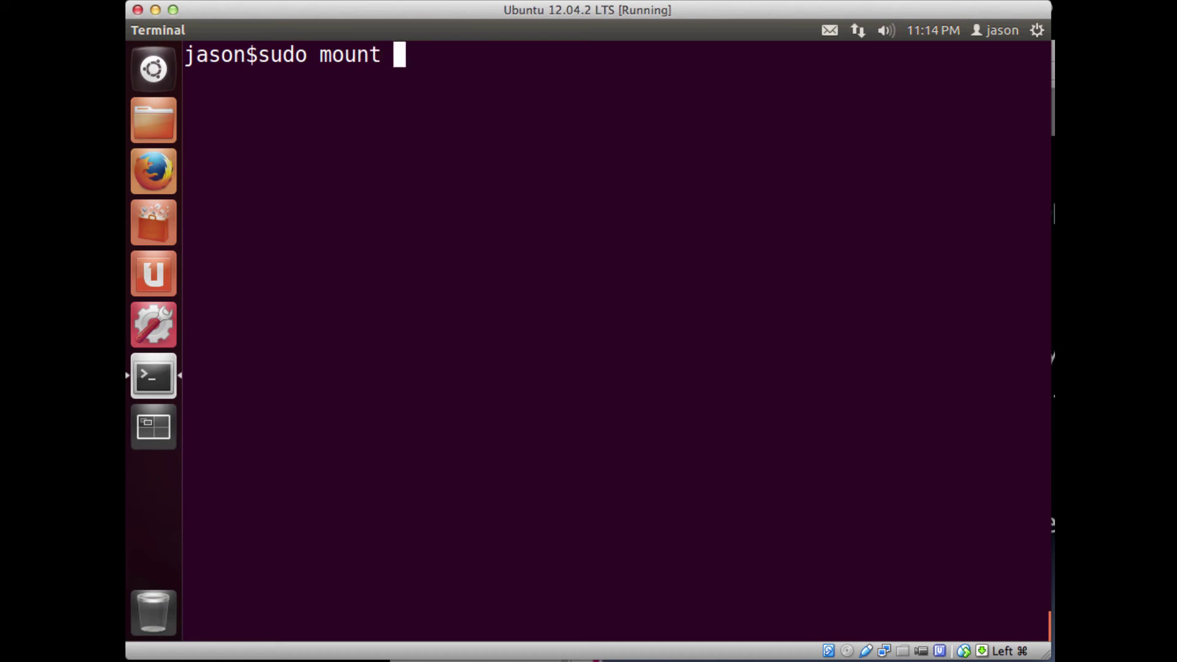
type(" -t vfat /d")
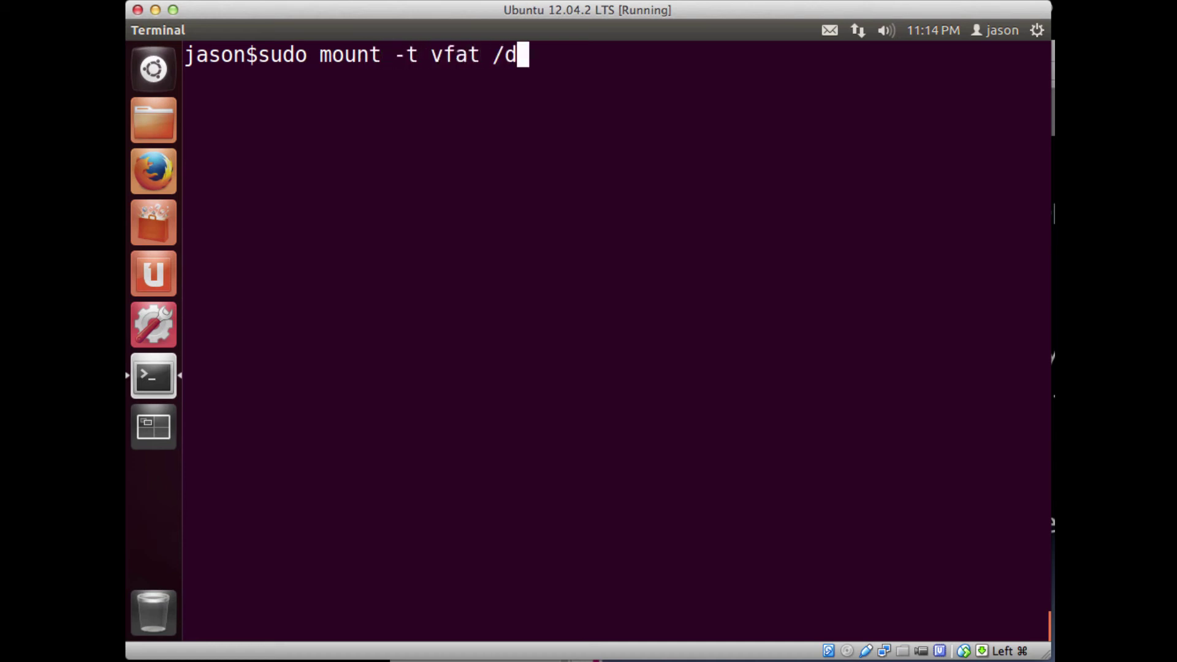
type("ev/sdb ")
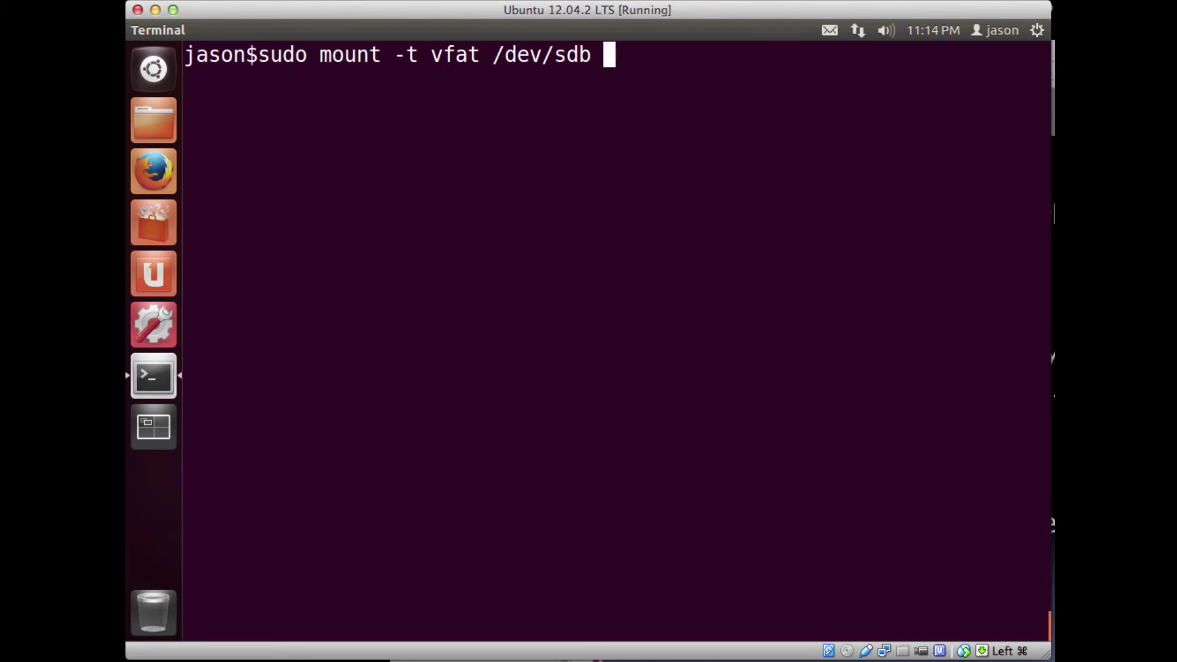
type("/mnt")
- Run sudo mount -t vfat on /dev/sdb, then retry successfully with /dev/sdb1
key("Return")
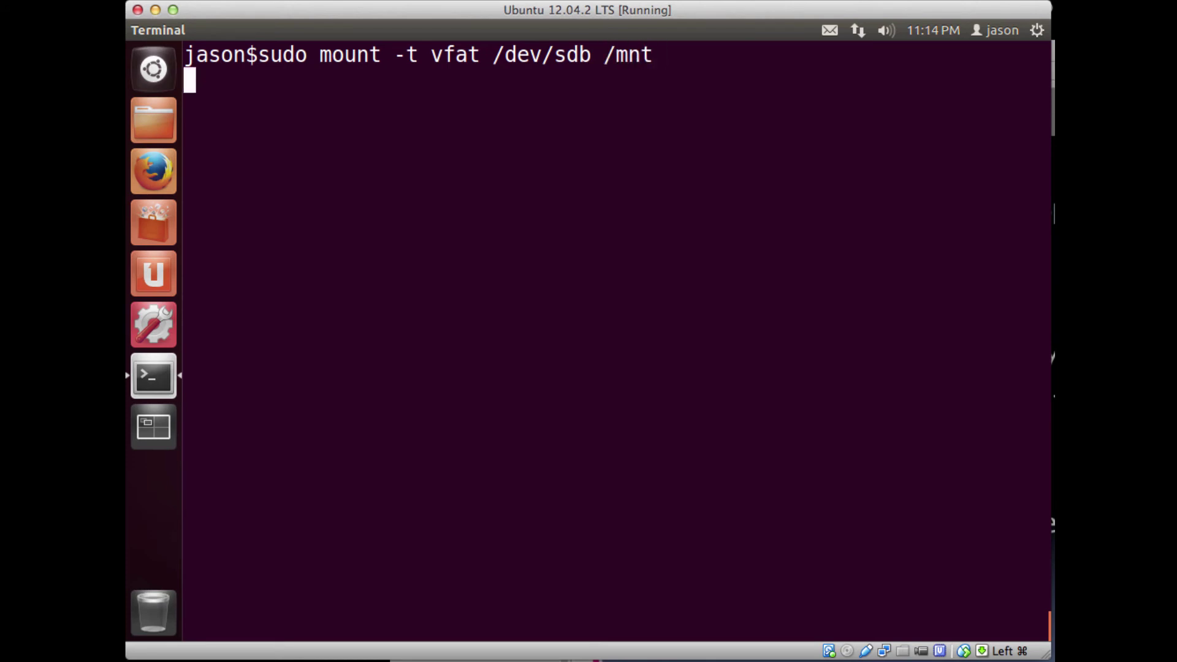
key("Up")
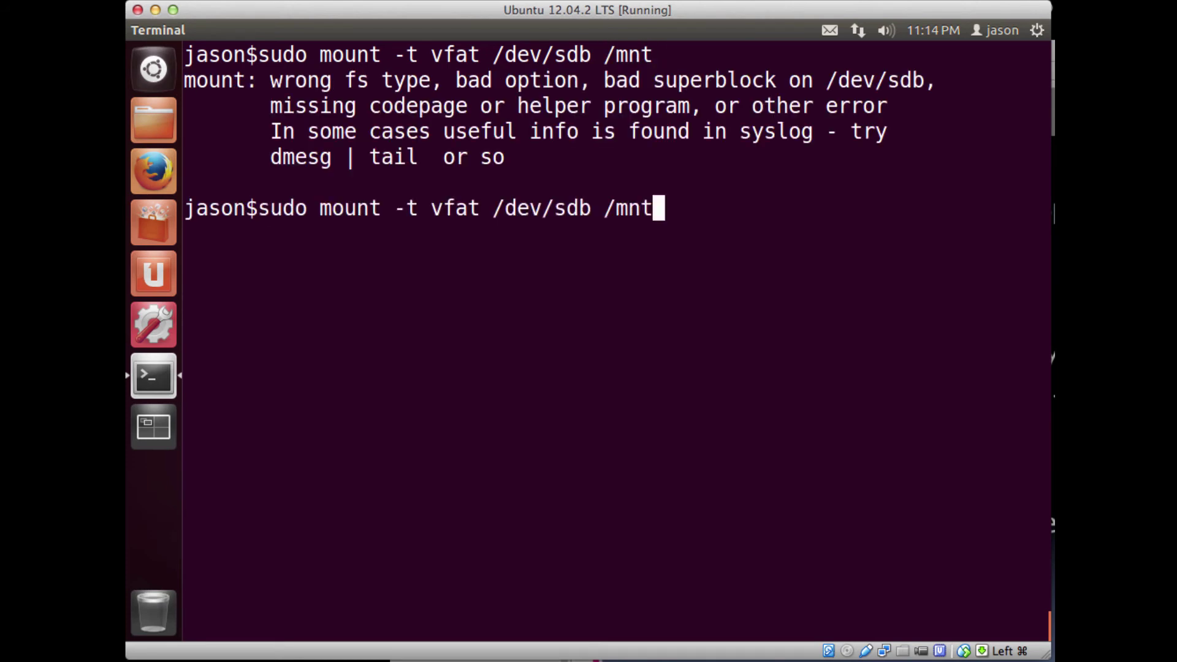
key("Left")
key("Left")
key("Left")
key("Left")
key("Left")
type("1")
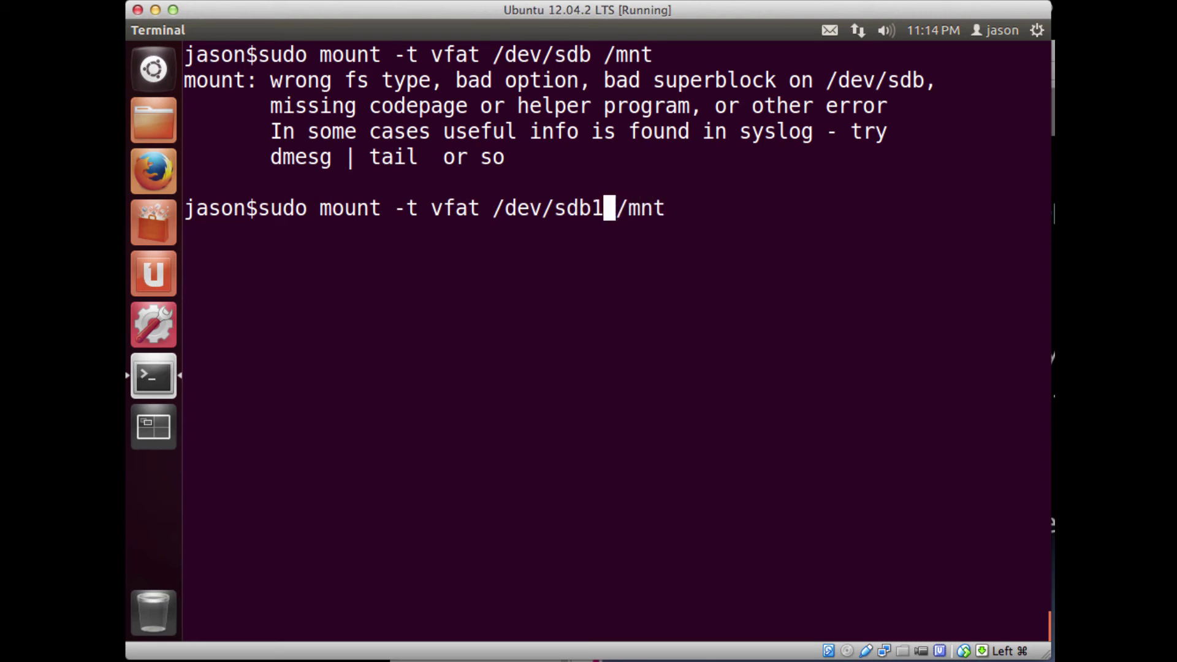
key("Return")
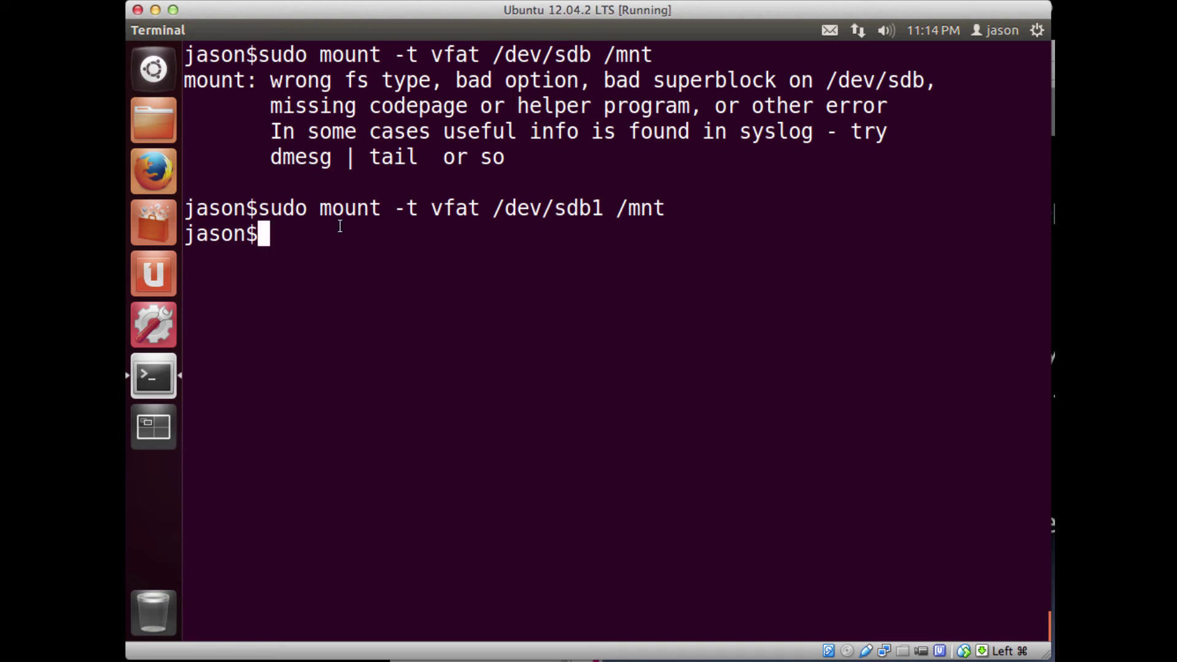
type("ls -l")
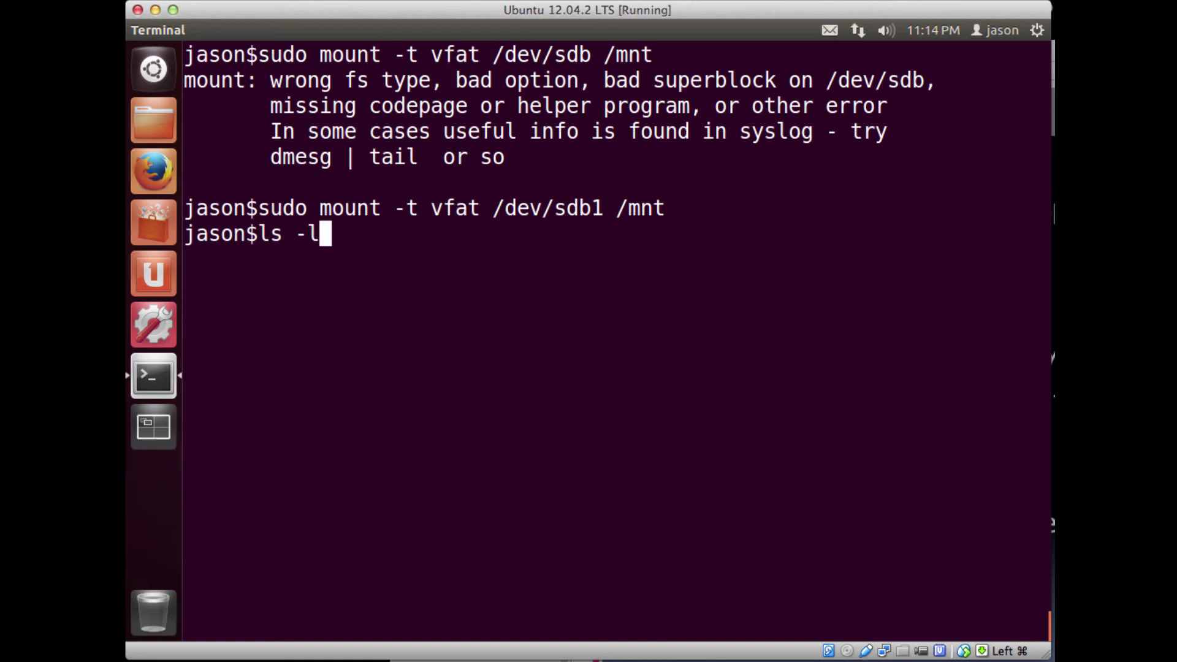
type("a /mnt")
- List /mnt in detail and highlight the root ownership and permissions
key("Return")
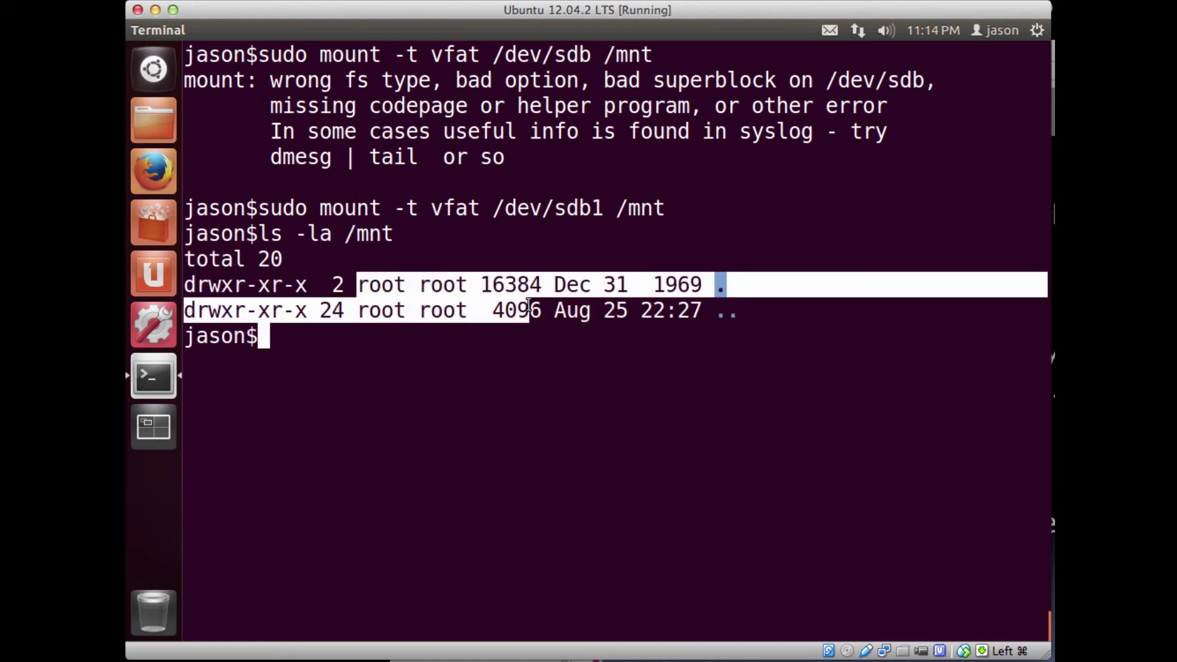
left_click_drag(355, 286, 608, 309)
left_click(608, 307)
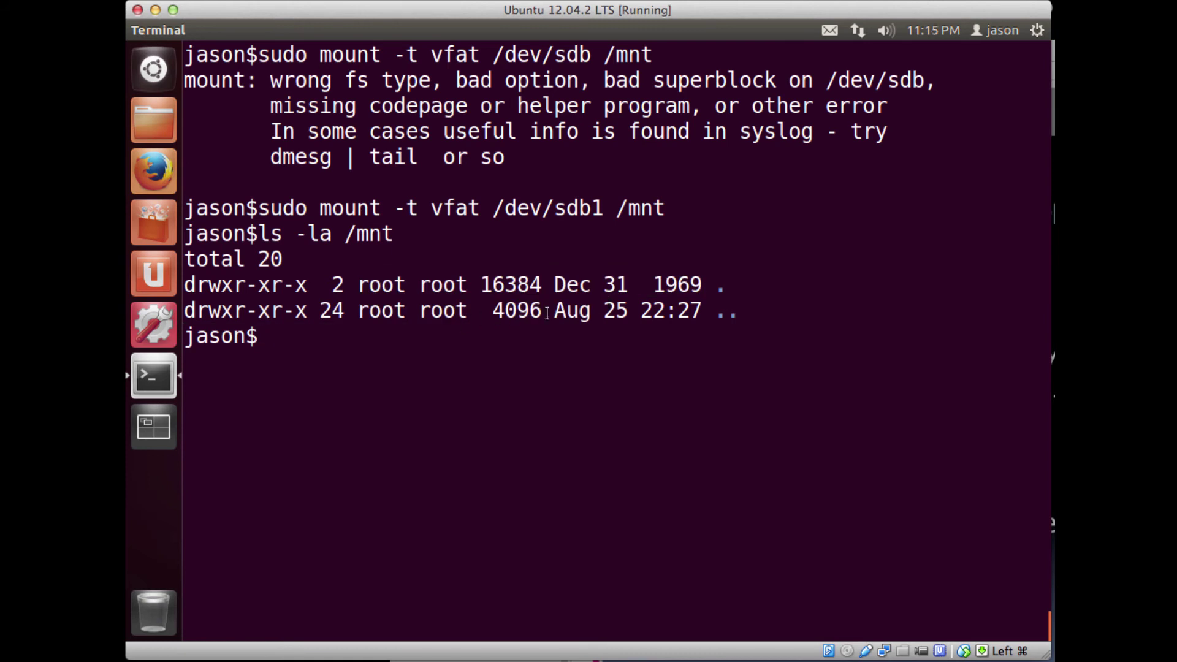
left_click_drag(530, 309, 174, 287)
left_click(644, 300)
left_click_drag(762, 309, 182, 290)
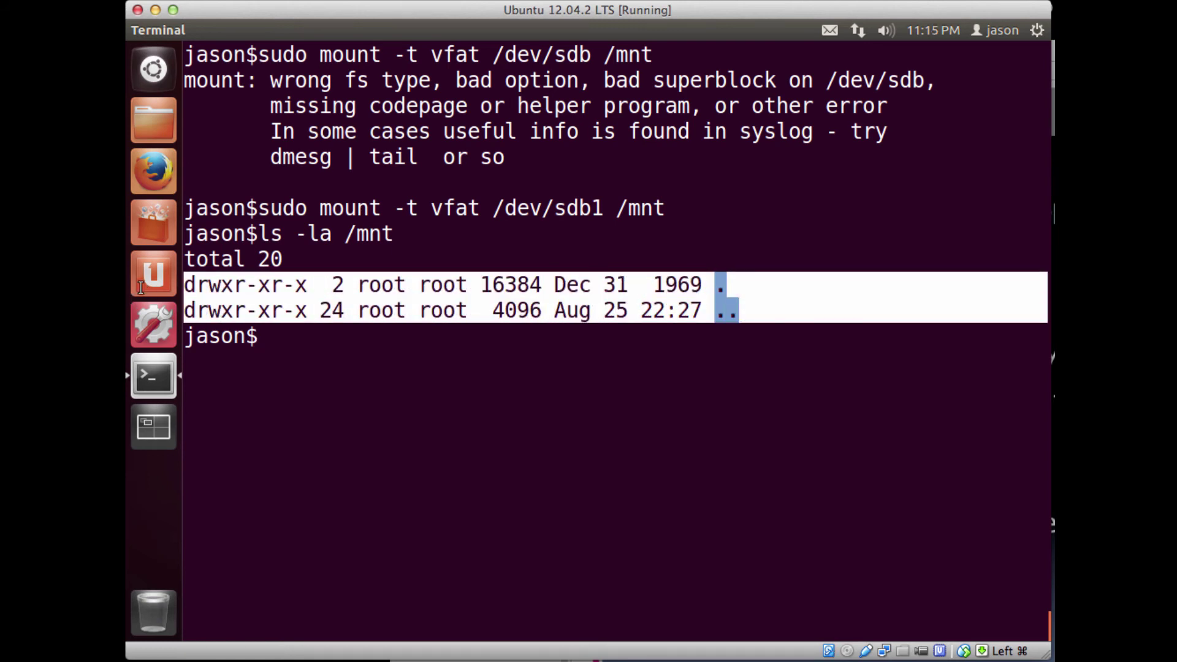
left_click(427, 300)
- Run ls -ld /mnt to show the directory itself is owned by root
key("Up")
key("Left")
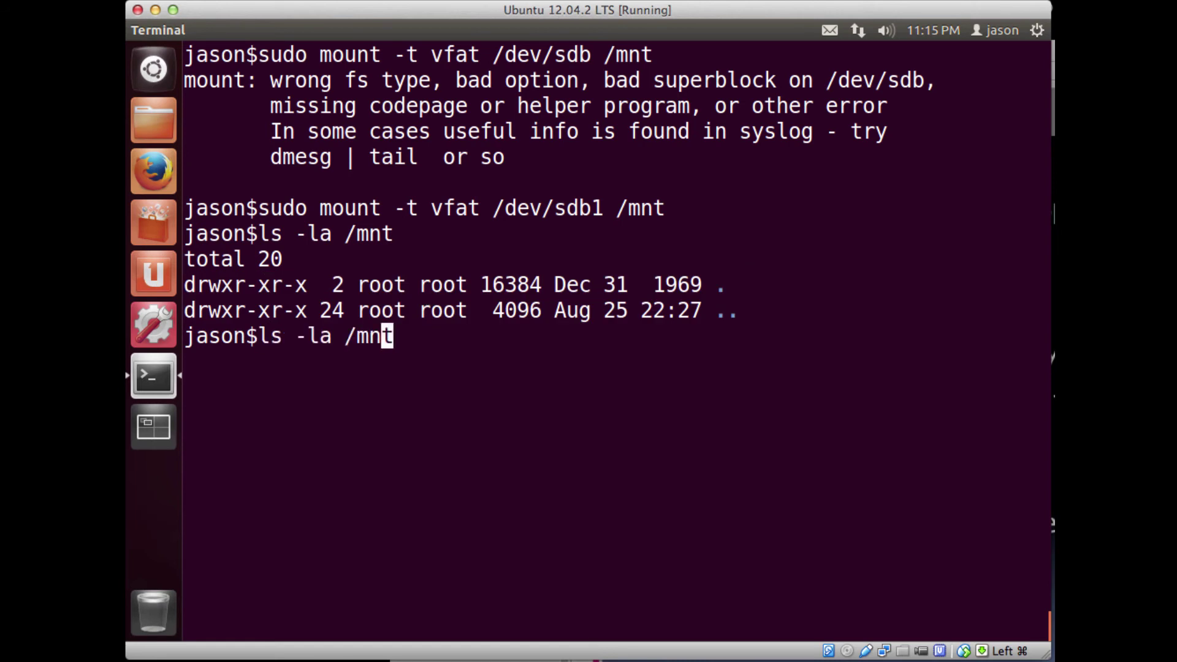
key("Left")
key("Left")
key("Left")
key("Delete")
type("d")
key("Return")
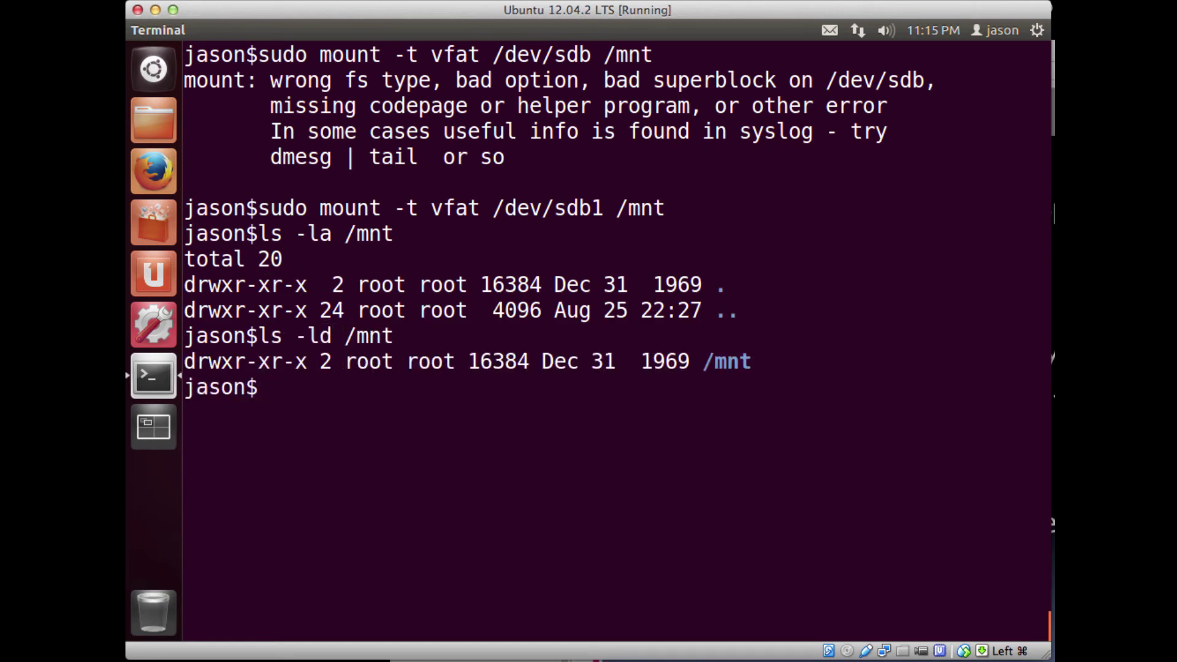
left_click_drag(346, 361, 479, 361)
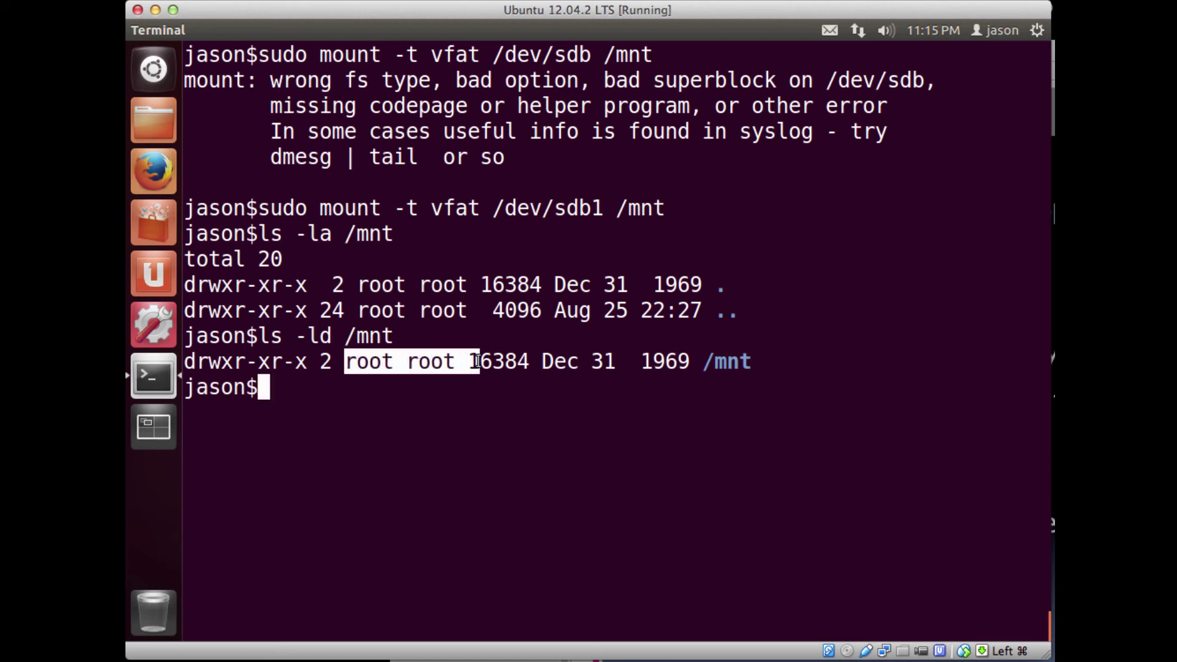
left_click(478, 360)
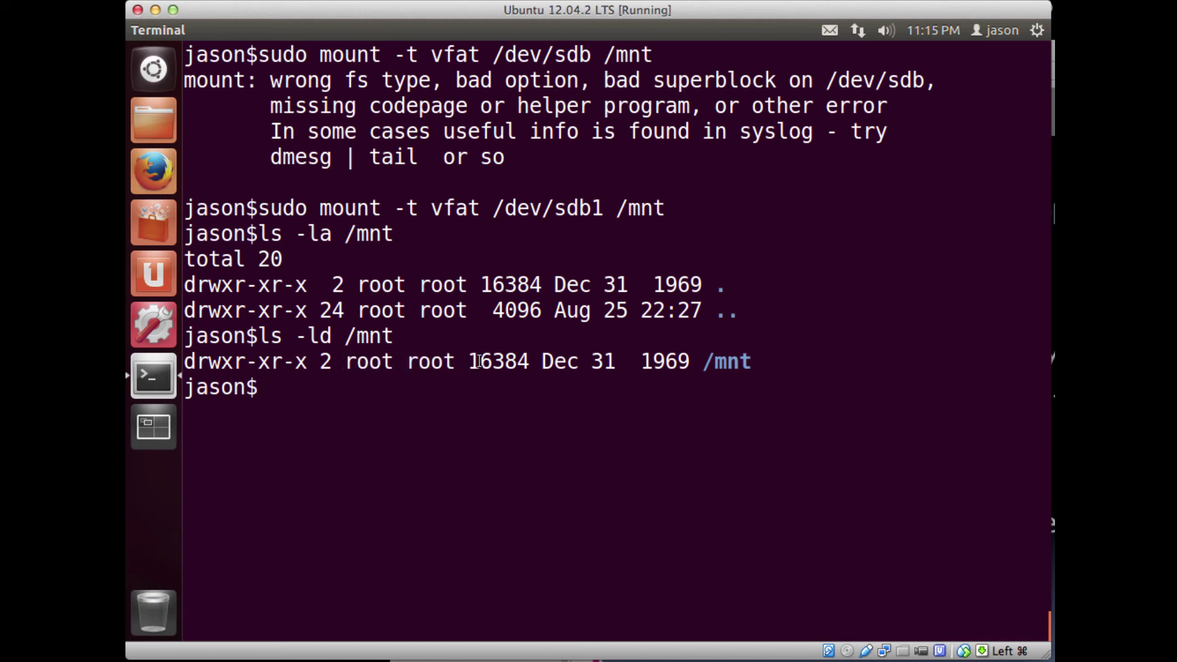
type("touch /mnt/j")
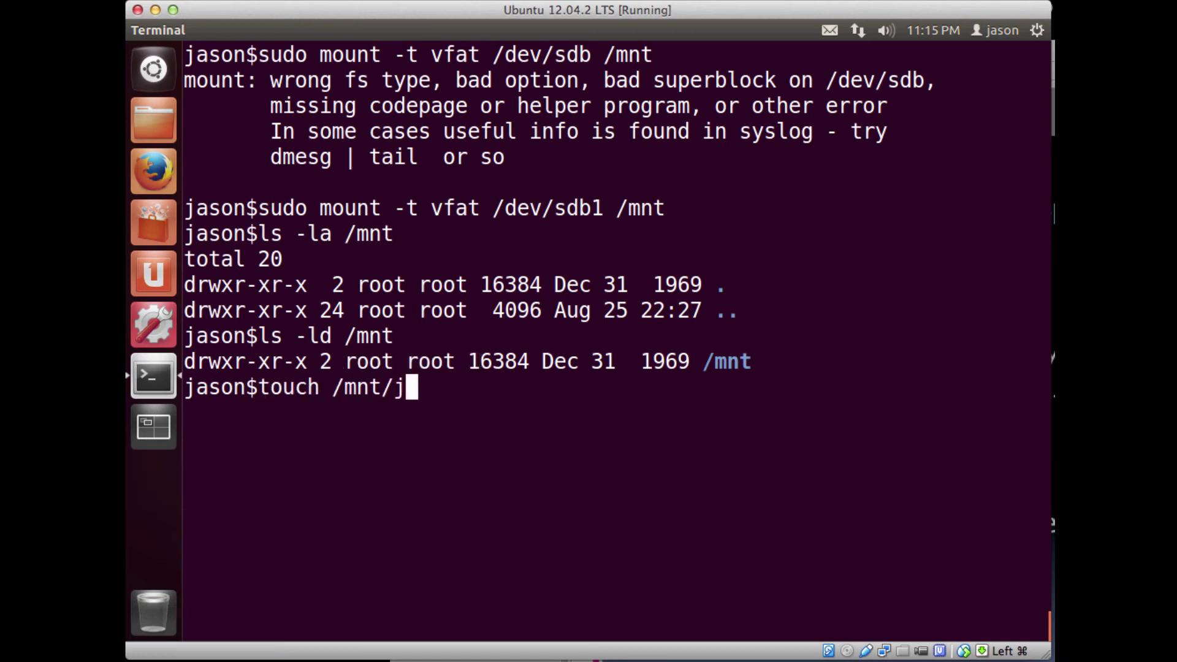
type("ason.txt")
- Try touch /mnt/jason.txt and highlight the resulting Permission denied error
key("Return")
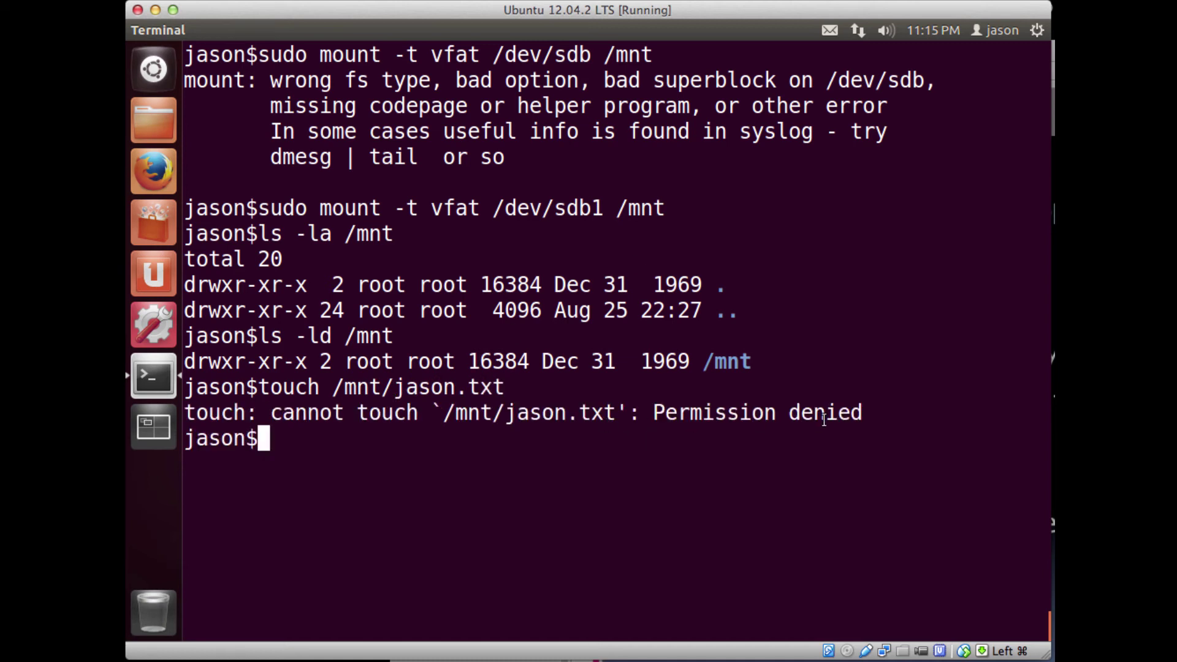
left_click_drag(883, 420, 337, 423)
left_click(337, 423)
left_click_drag(363, 285, 460, 309)
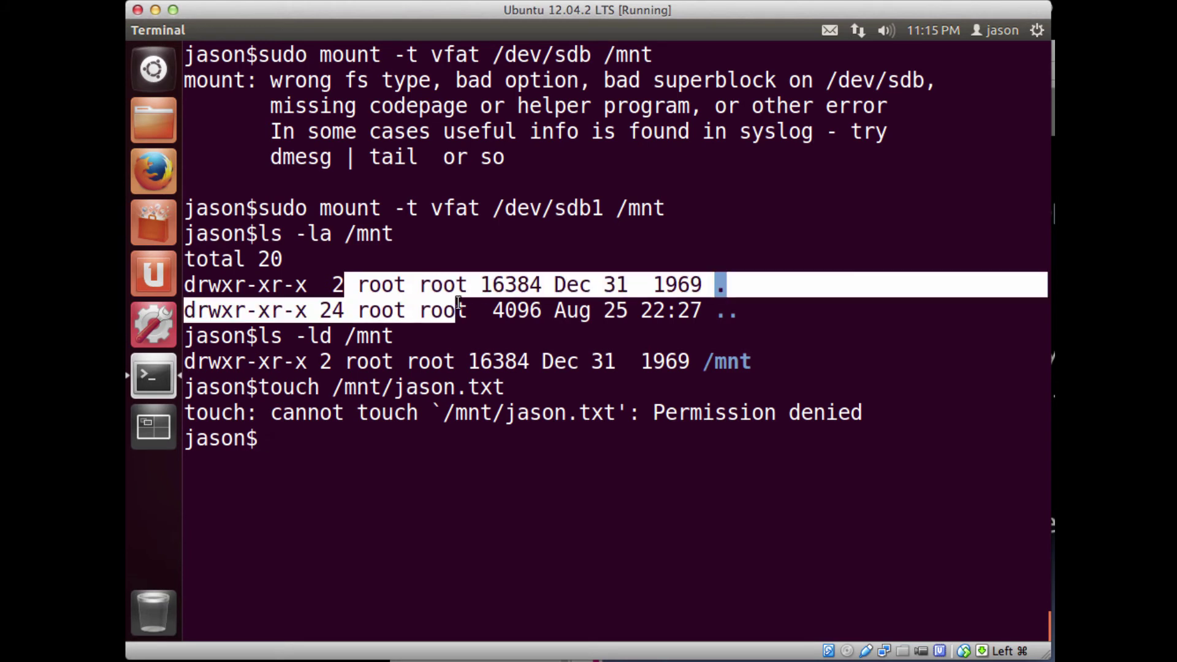
left_click(549, 313)
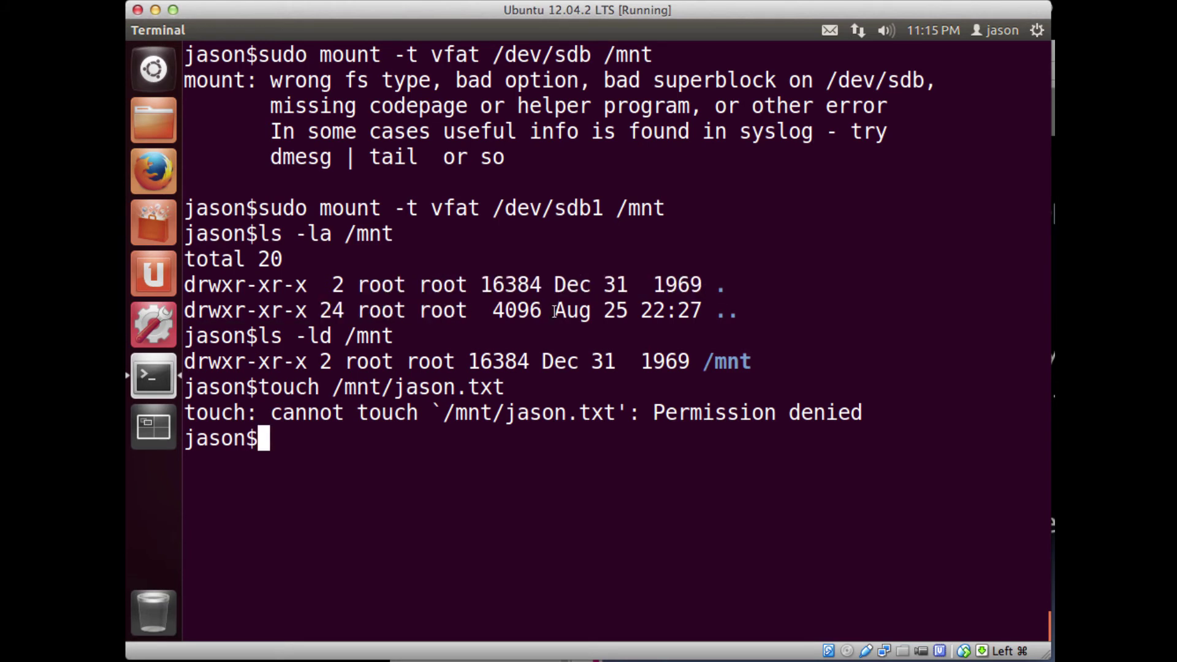
type("cle")
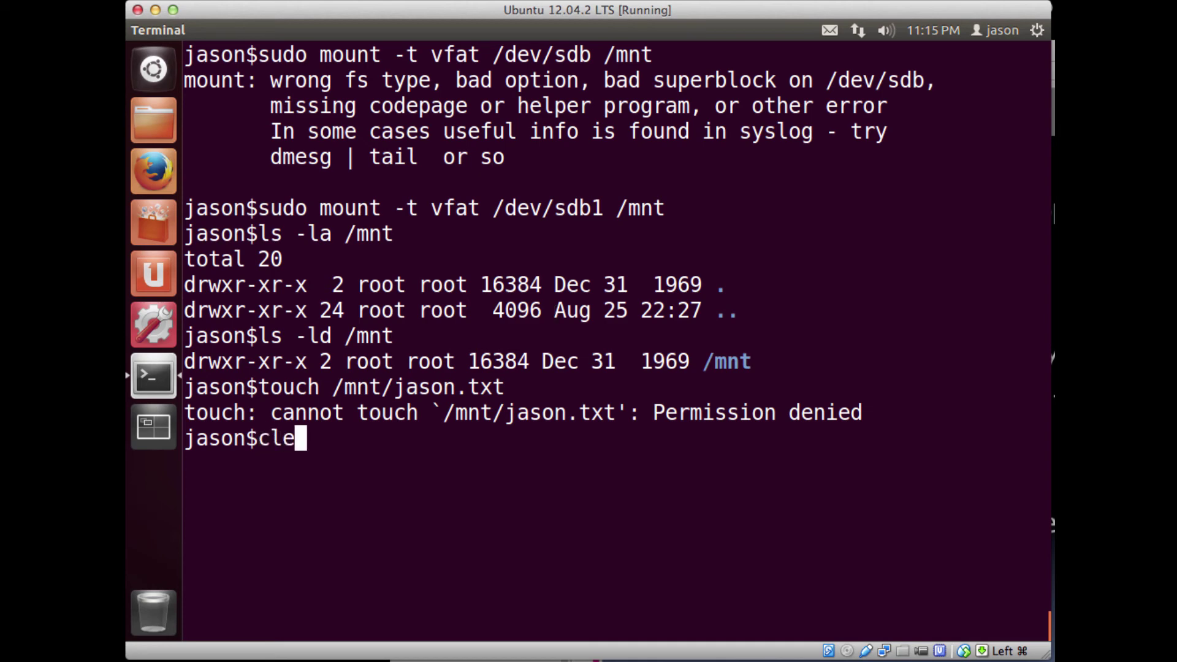
type("ar")
- Clear the screen and run sudo mount -t vfat /dev/sdb1 /mnt -o uid=1000,gid=1000
key("Return")
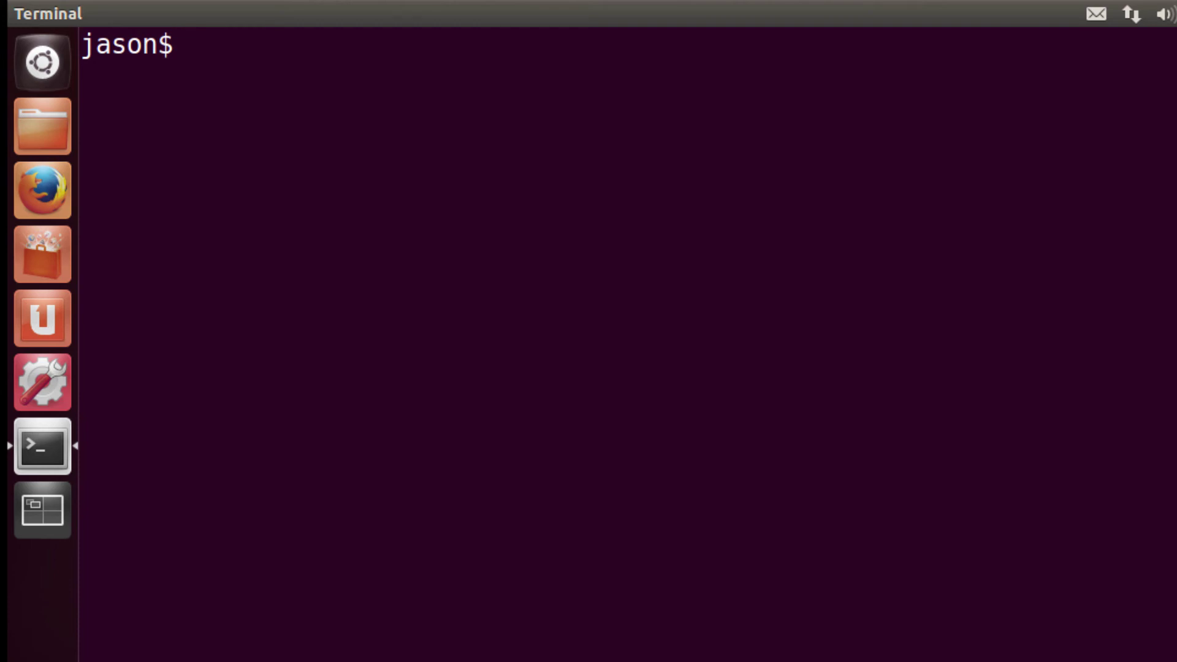
type("sud")
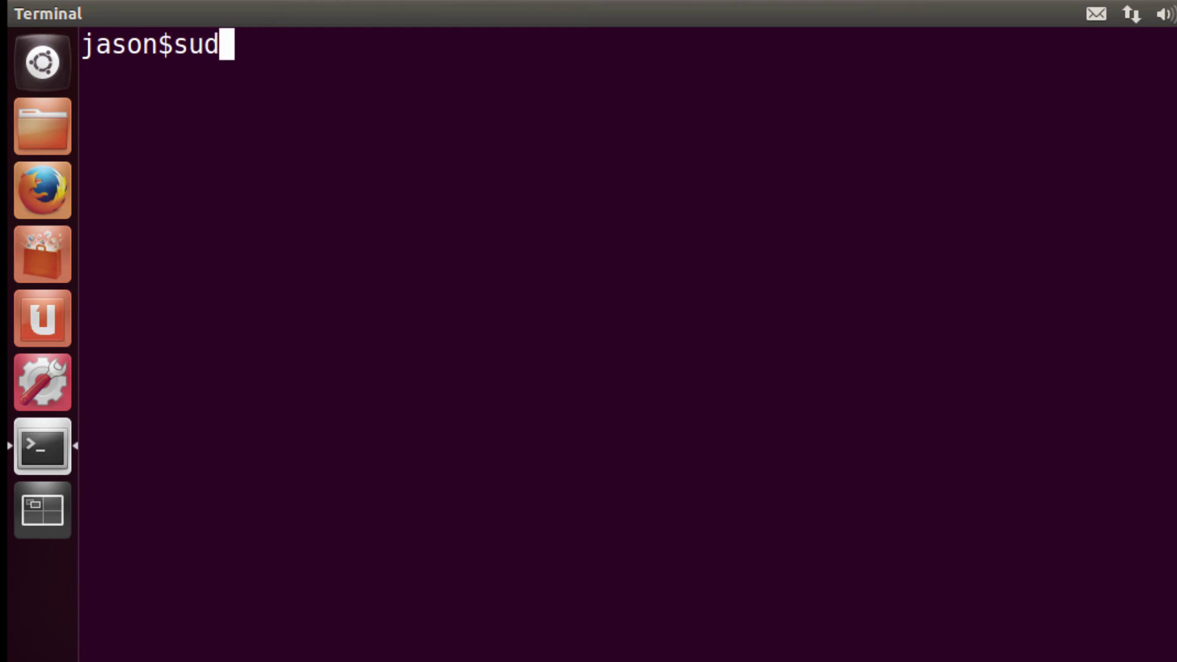
type("o mount")
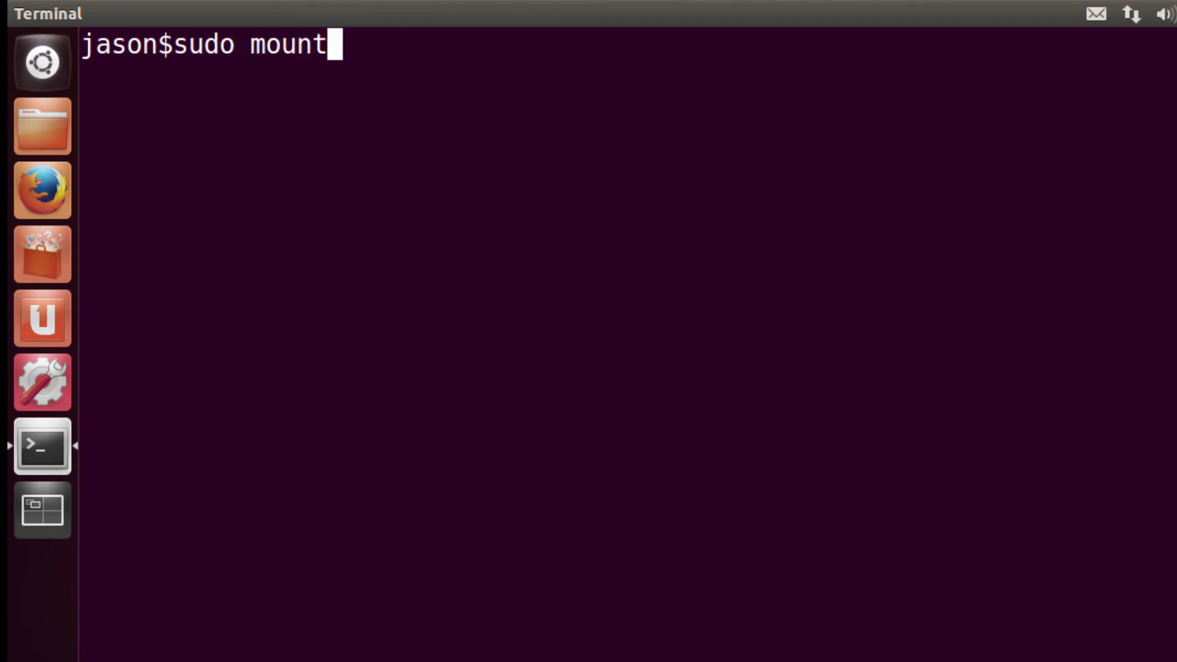
type(" -t vfat /de")
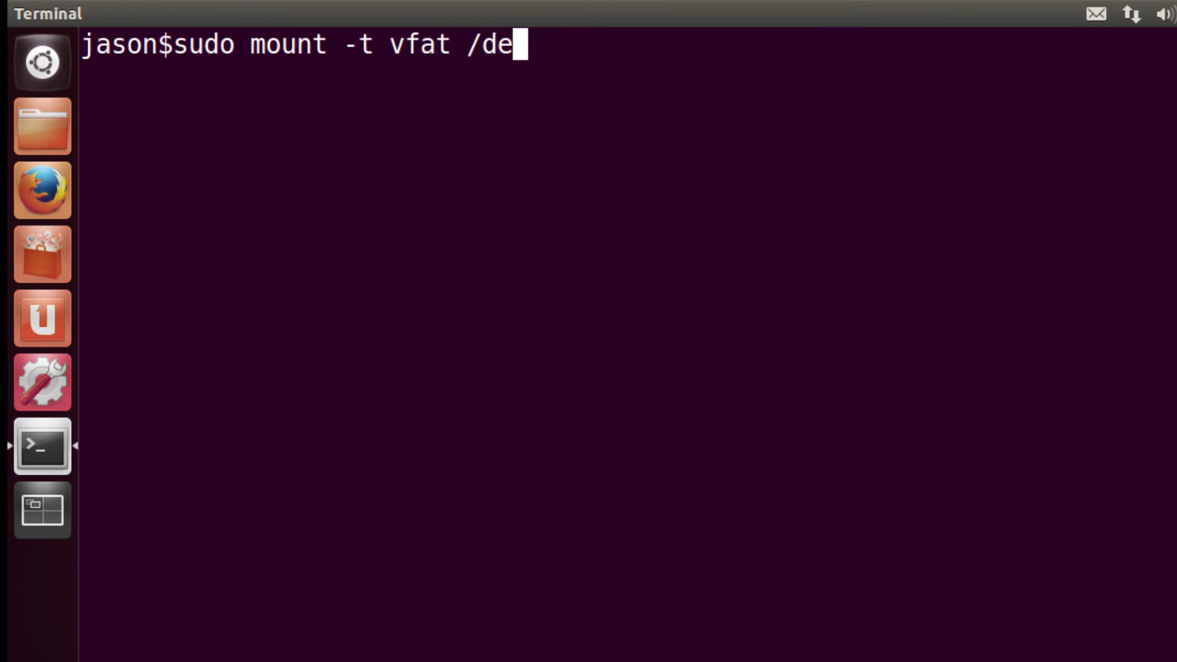
type("v/sdb1 ")
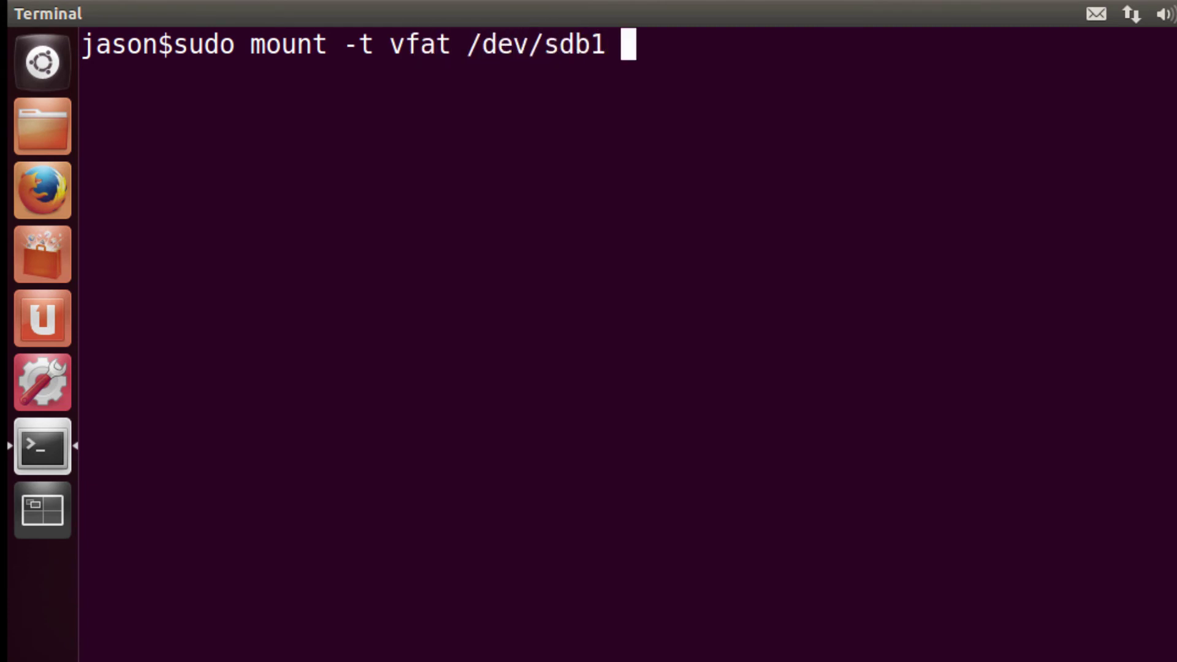
type("/mnt")
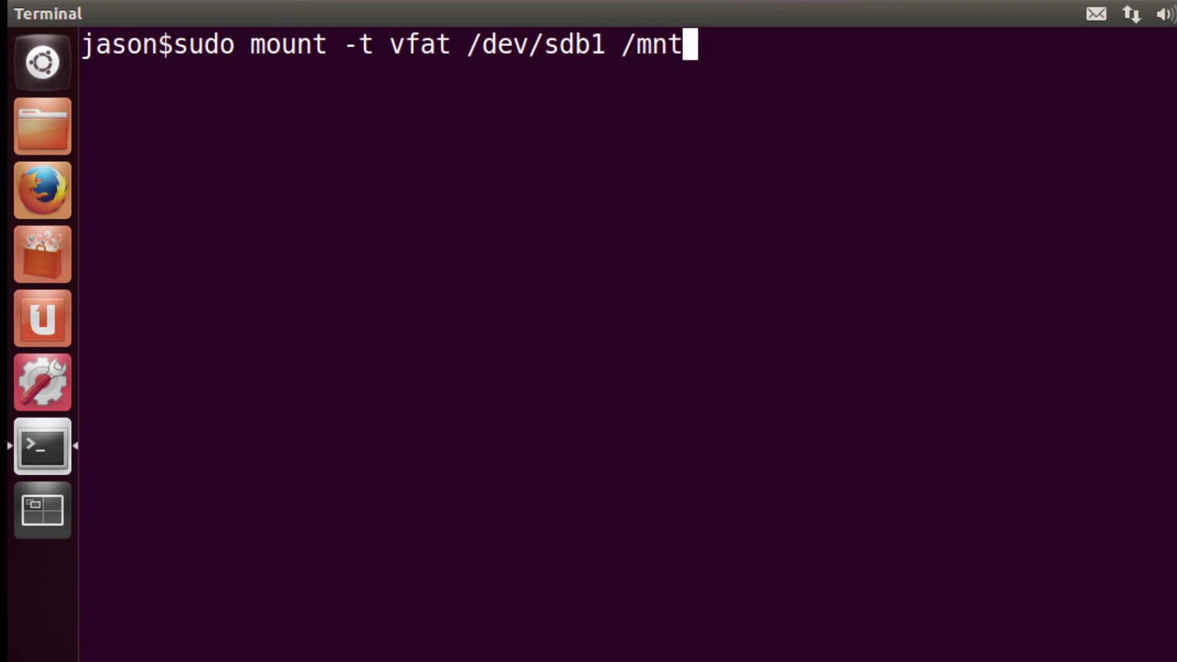
type(" -0")
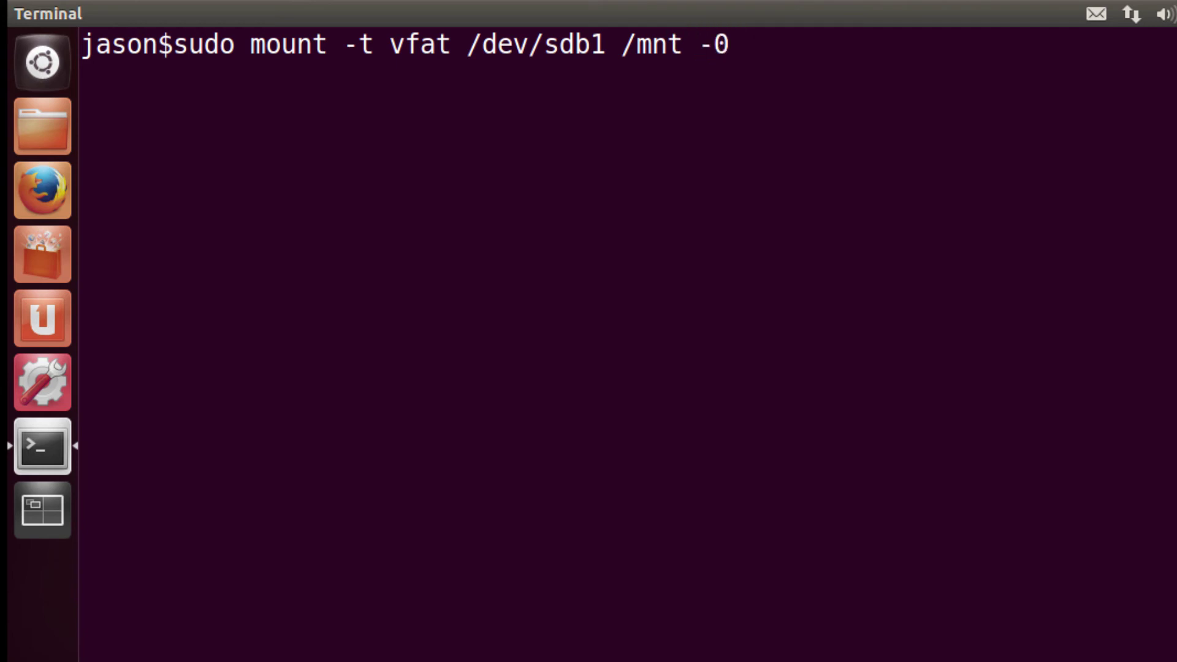
key("BackSpace")
type("o")
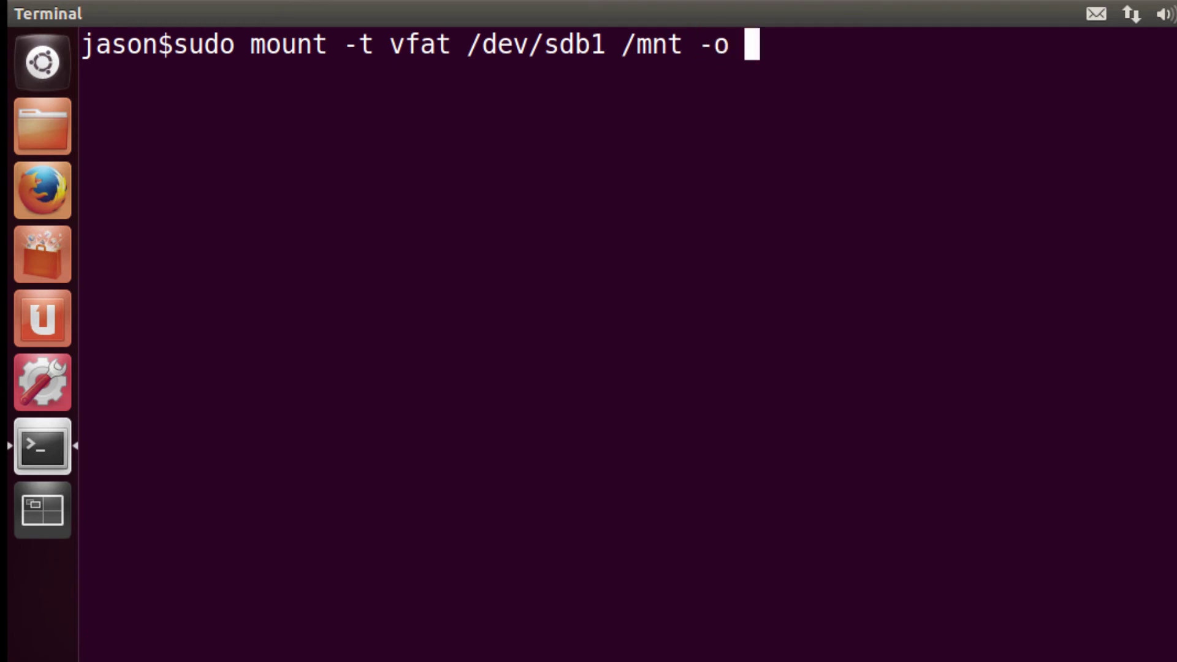
type(" uid")
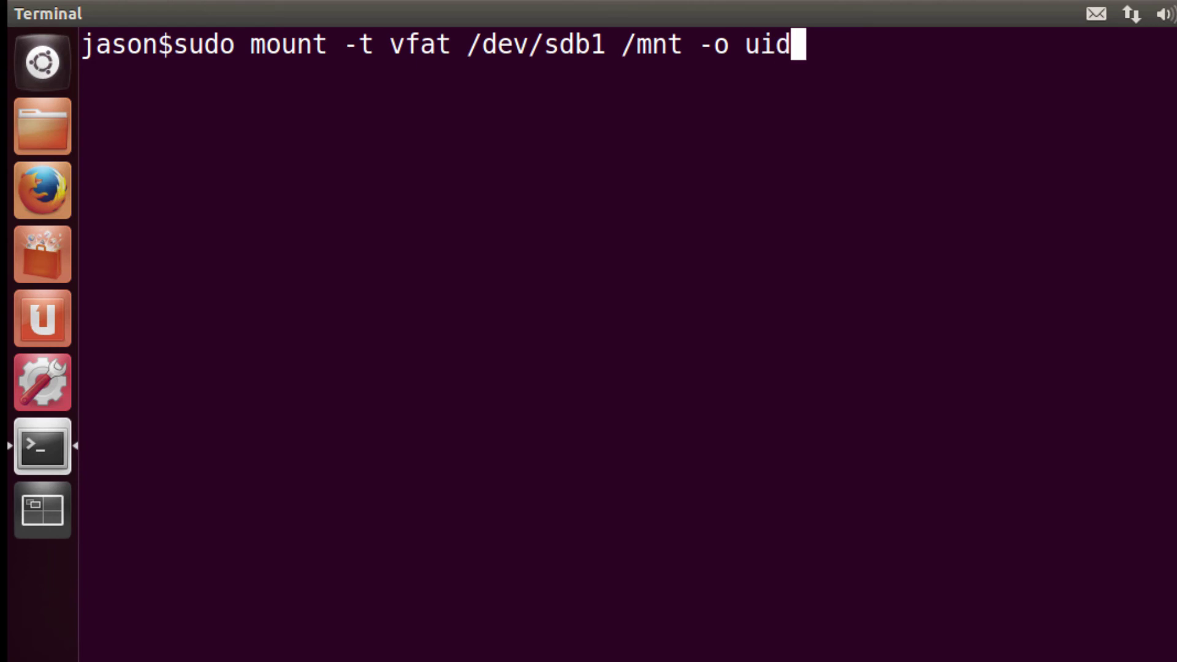
type("=100")
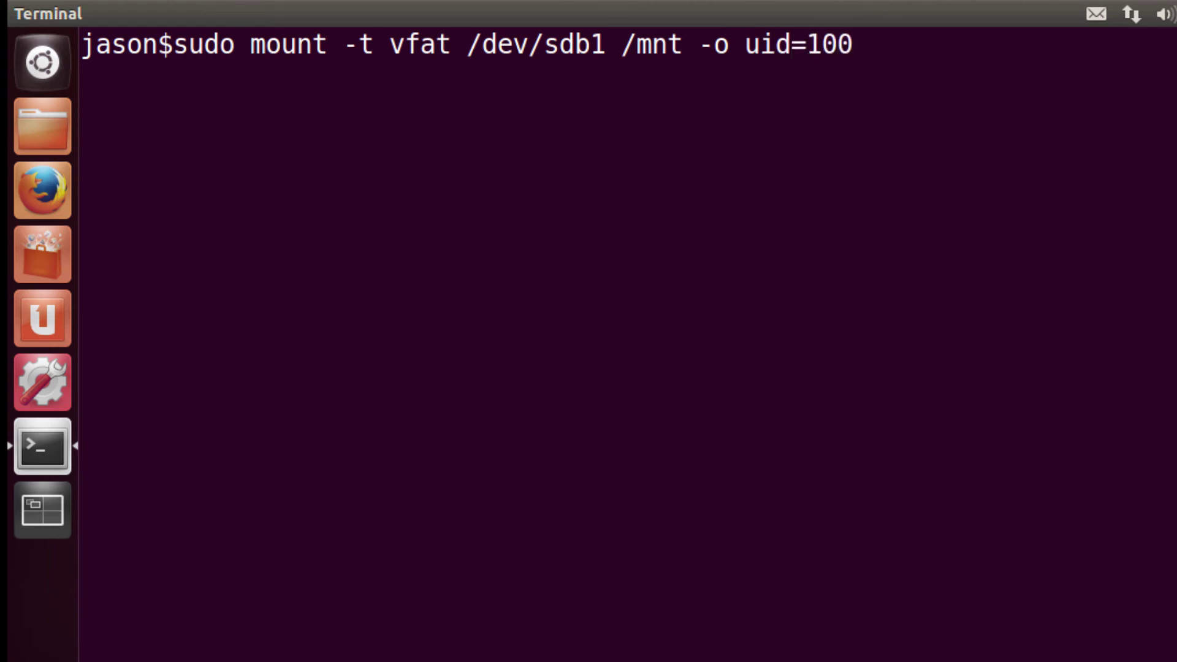
type("0,gid10")
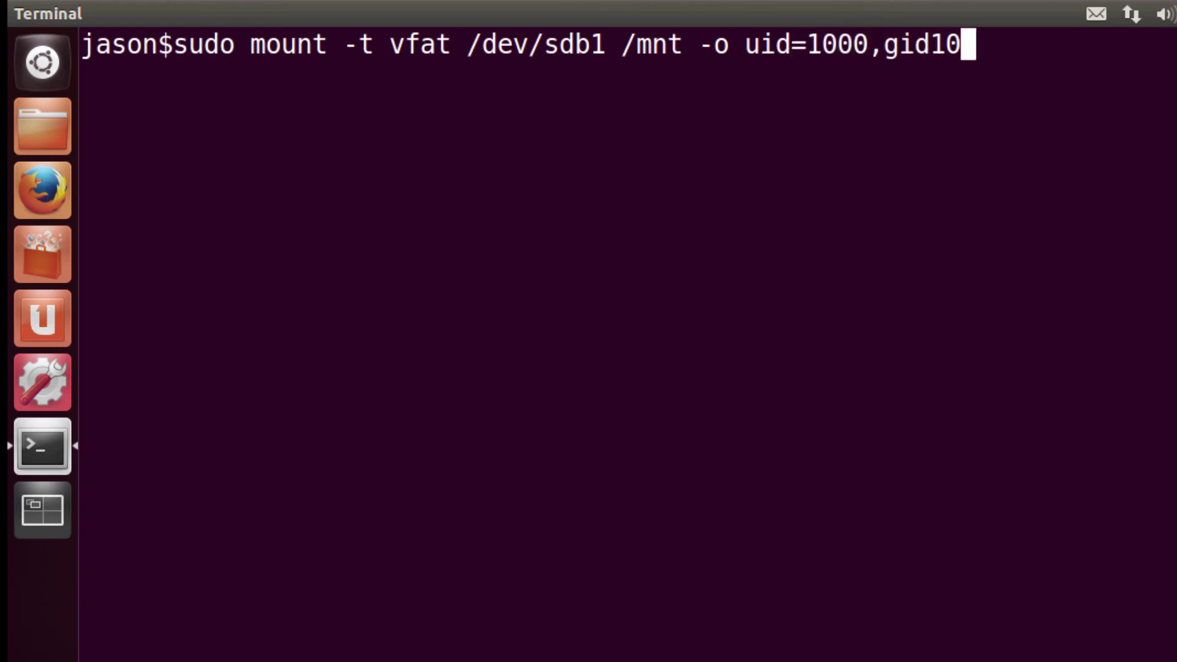
key("BackSpace")
key("BackSpace")
type("=1")
type("000")
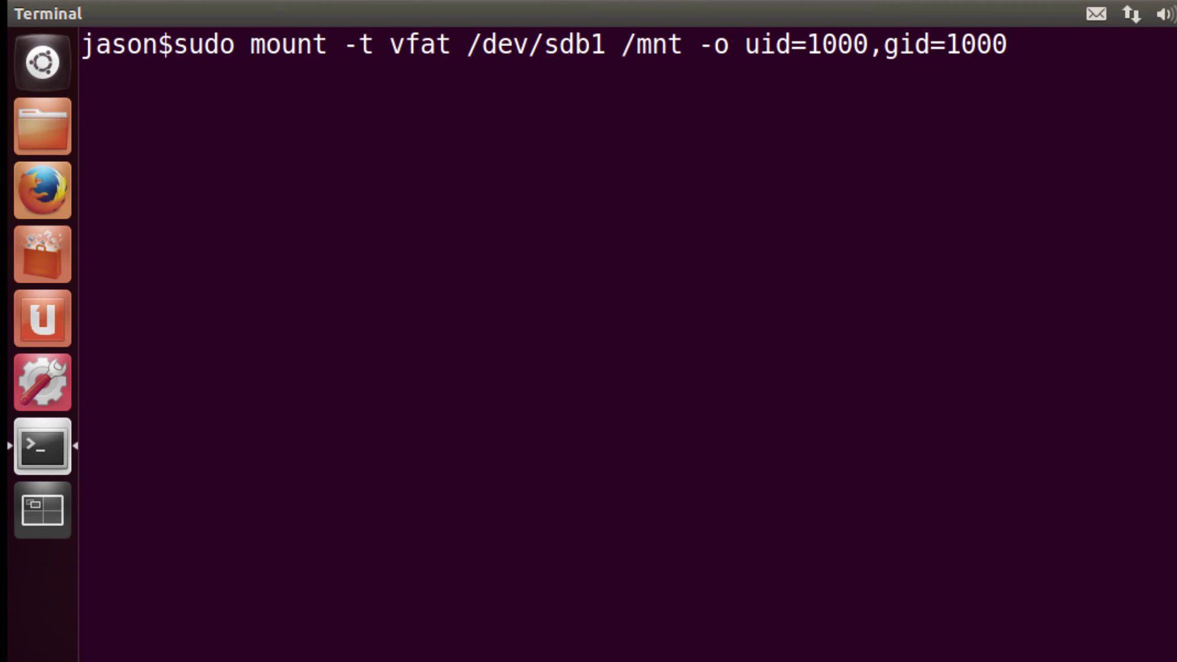
key("Return")
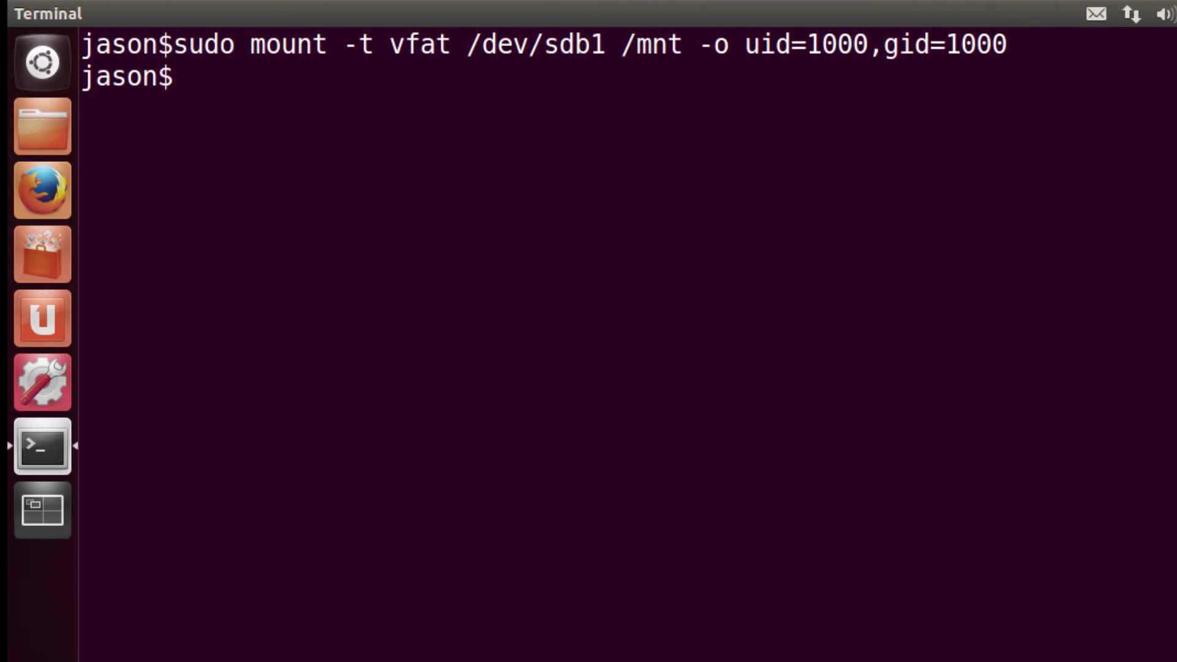
type("ls -ld /mn")
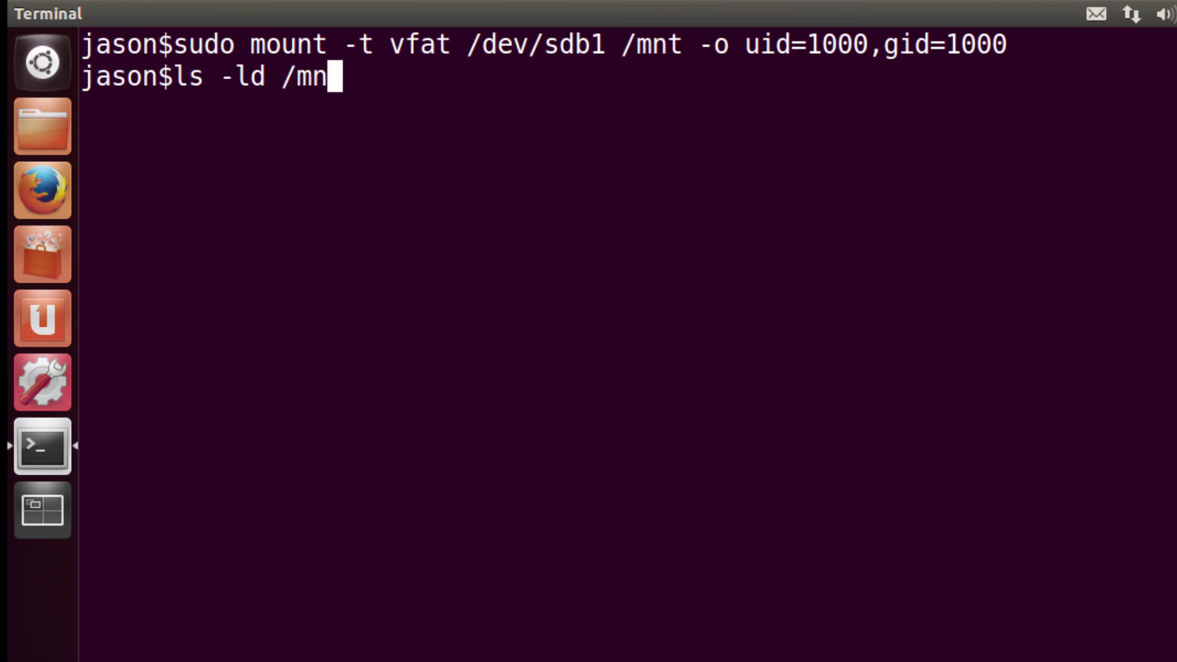
- Run ls -ld /mnt/ and highlight that jason now owns it
key("Tab")
key("Return")
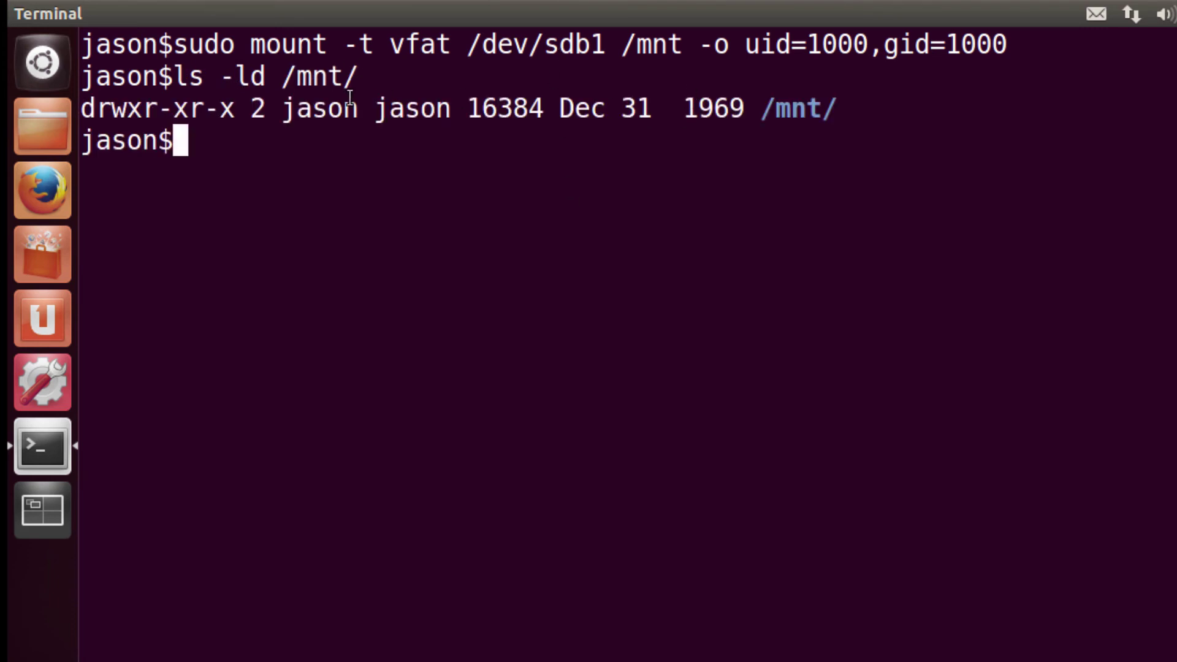
left_click_drag(281, 109, 837, 110)
left_click(862, 119)
type("touch /mnt/")
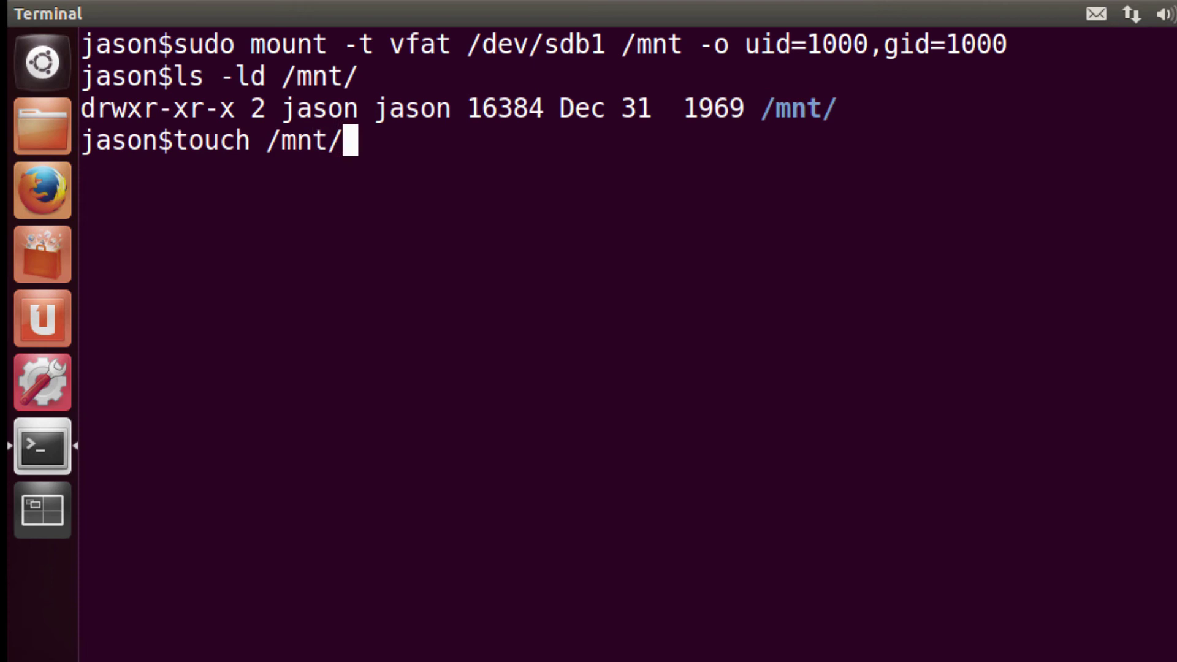
type("jason.txt")
- Create /mnt/jason.txt with touch and list it, showing jason jason ownership
key("Return")
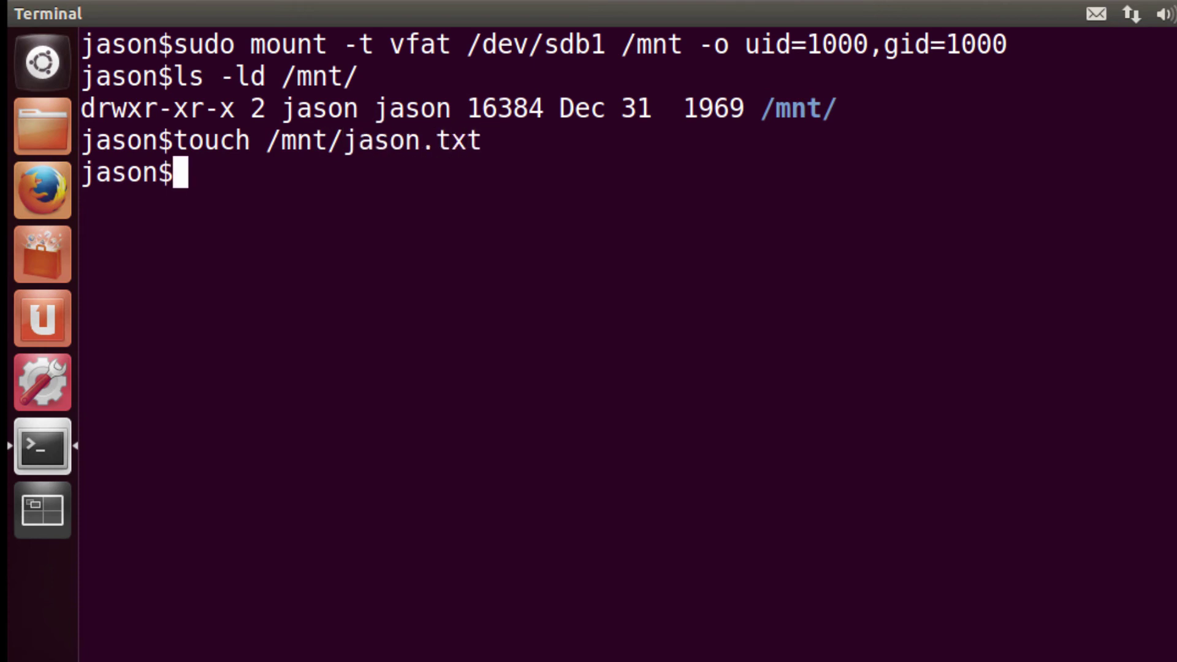
type("ls /mnt")
key("Return")
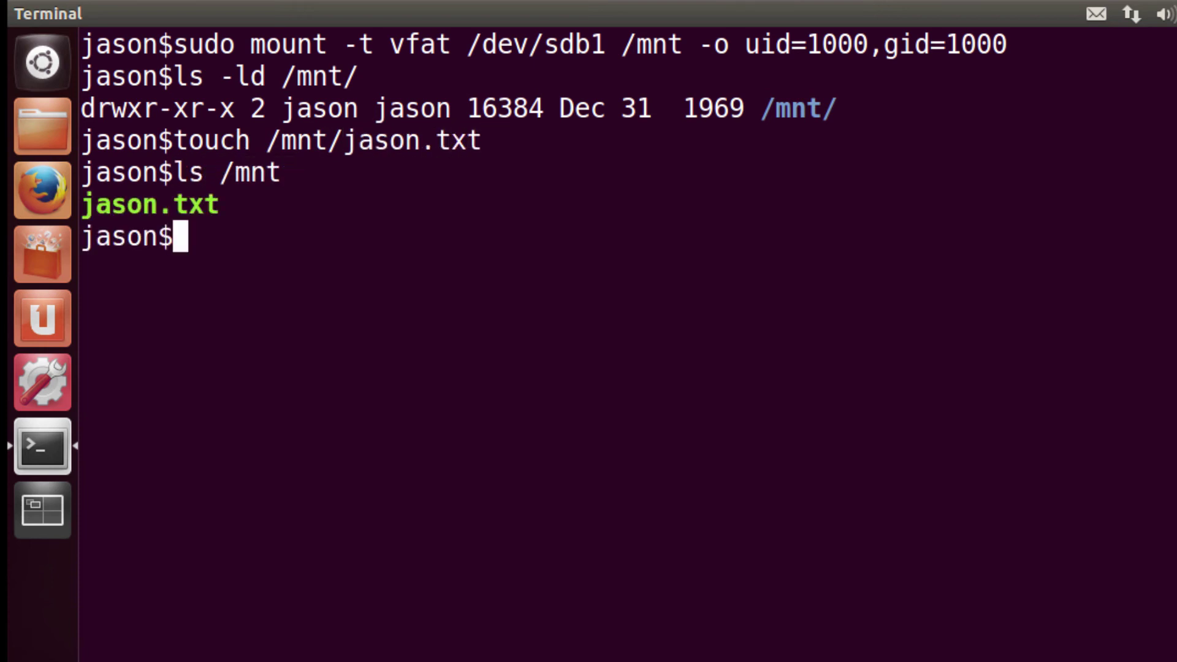
type("ls -l /m")
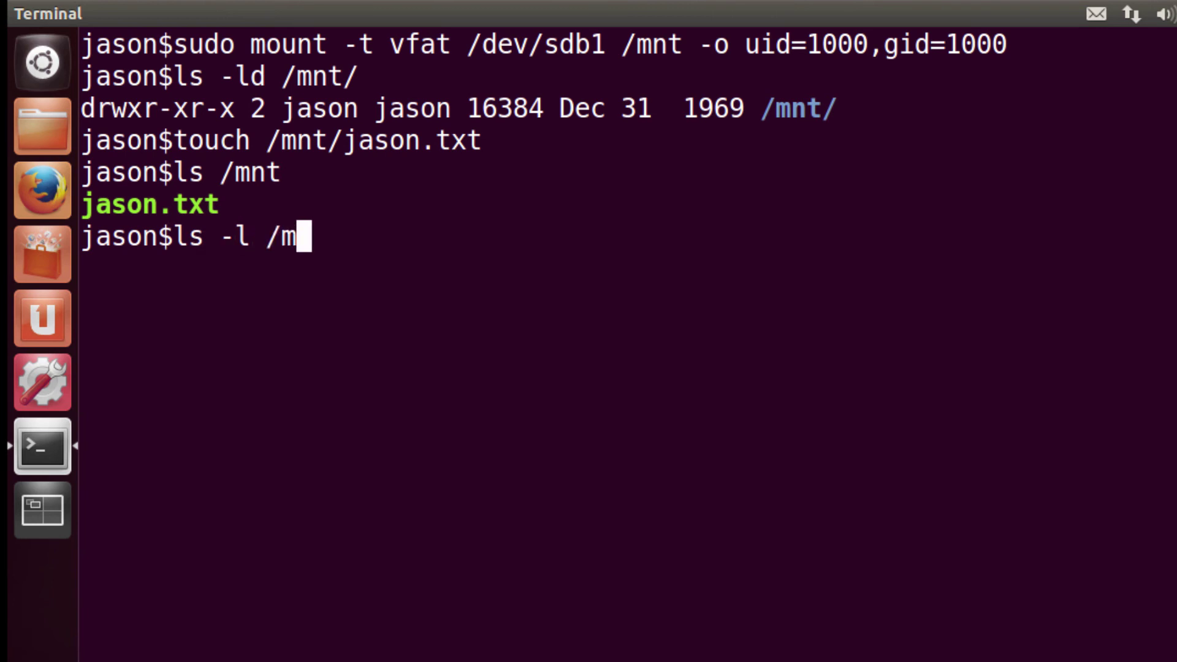
type("nt")
key("Return")
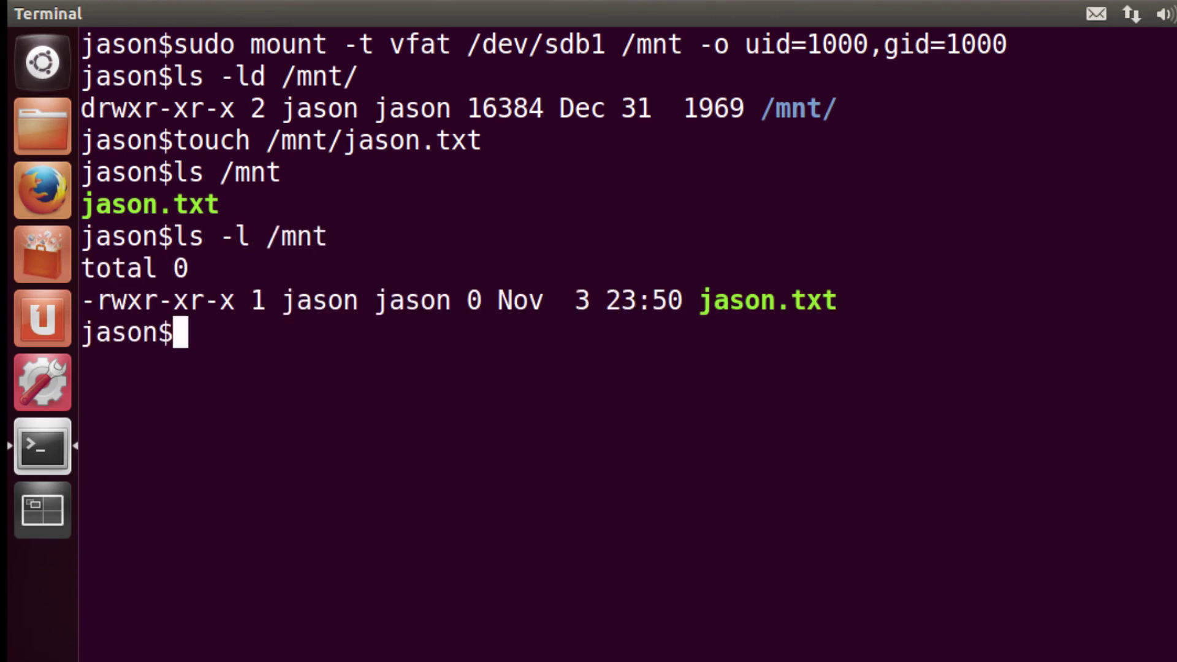